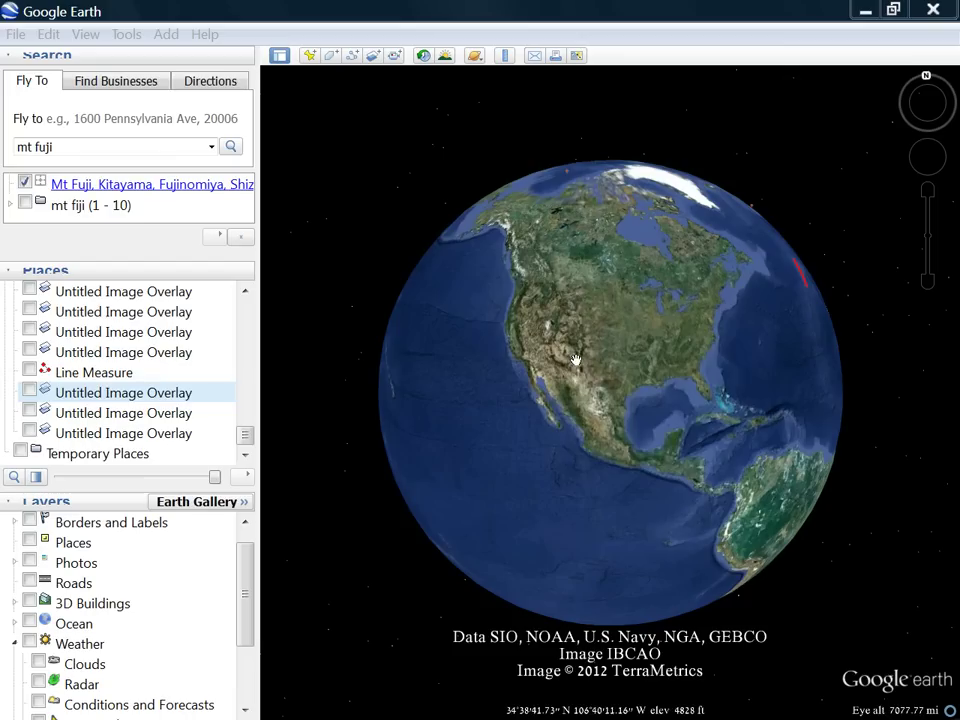
- Rotate the globe to examine the Pacific Ocean and the west coast of North America
left_click_drag(404, 459, 587, 512)
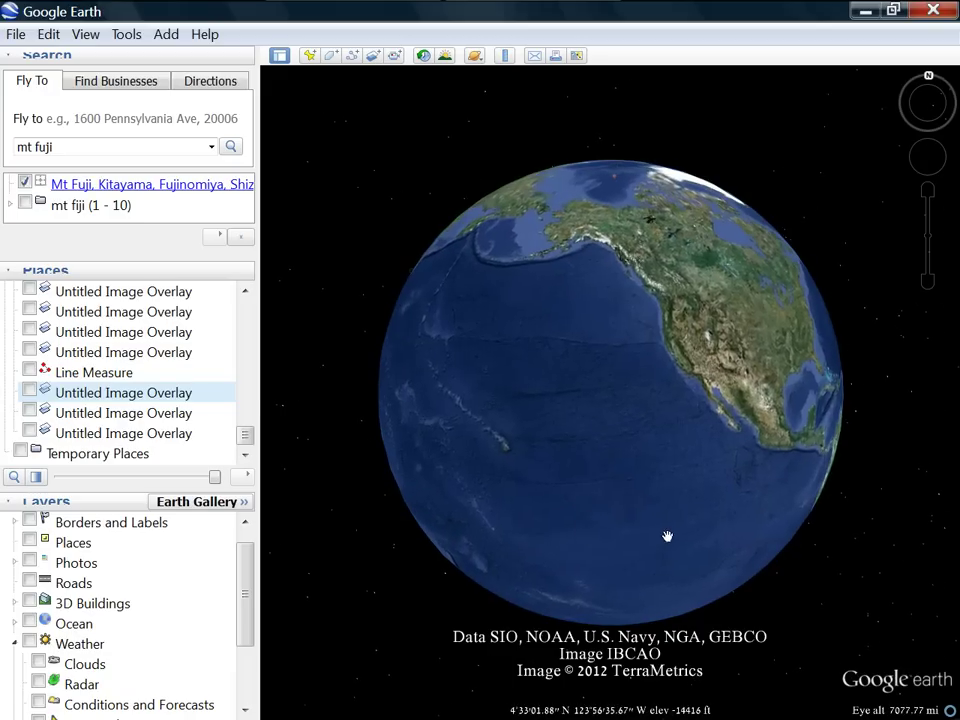
left_click_drag(666, 536, 698, 501)
left_click_drag(538, 507, 656, 503)
left_click_drag(542, 507, 508, 432)
left_click_drag(662, 495, 644, 462)
left_click_drag(737, 439, 447, 418)
left_click_drag(630, 416, 422, 394)
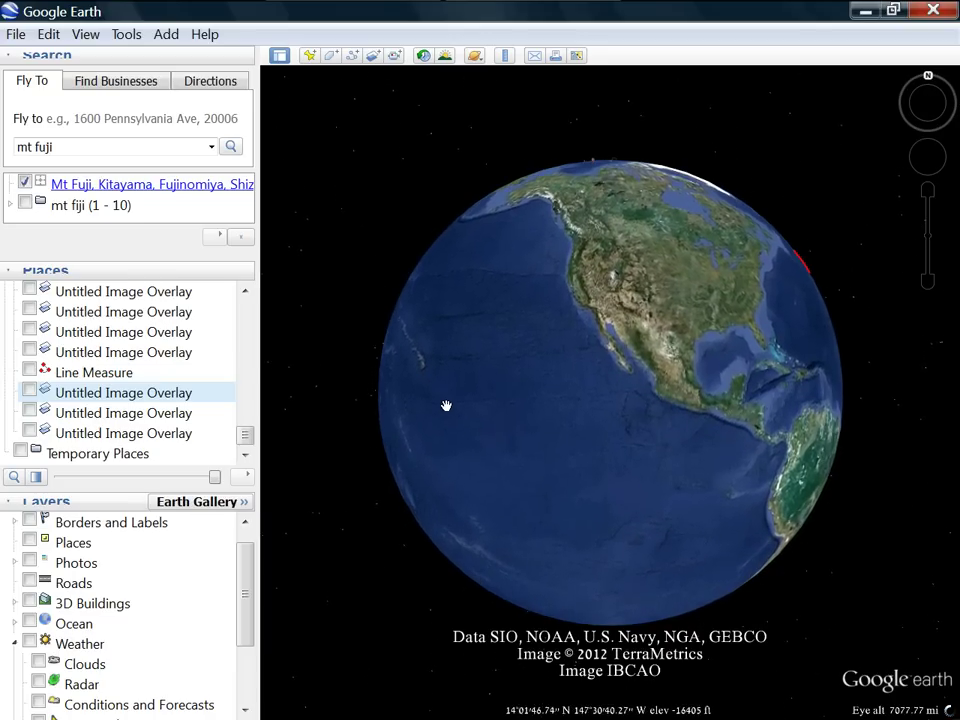
left_click_drag(708, 403, 693, 437)
left_click_drag(586, 431, 587, 444)
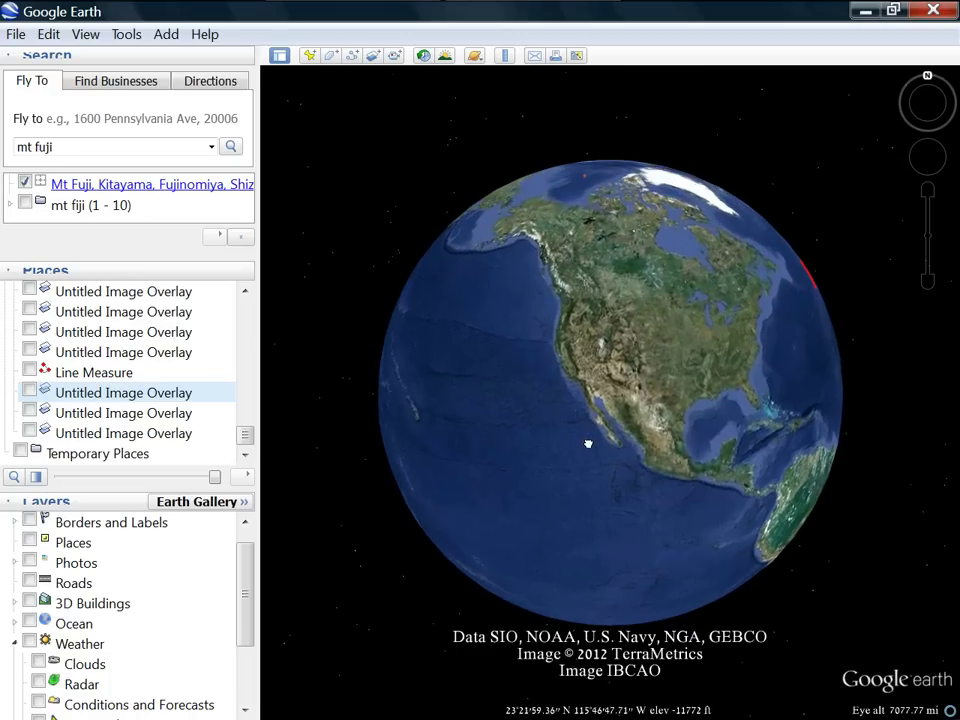
left_click_drag(703, 403, 689, 431)
left_click_drag(490, 449, 624, 493)
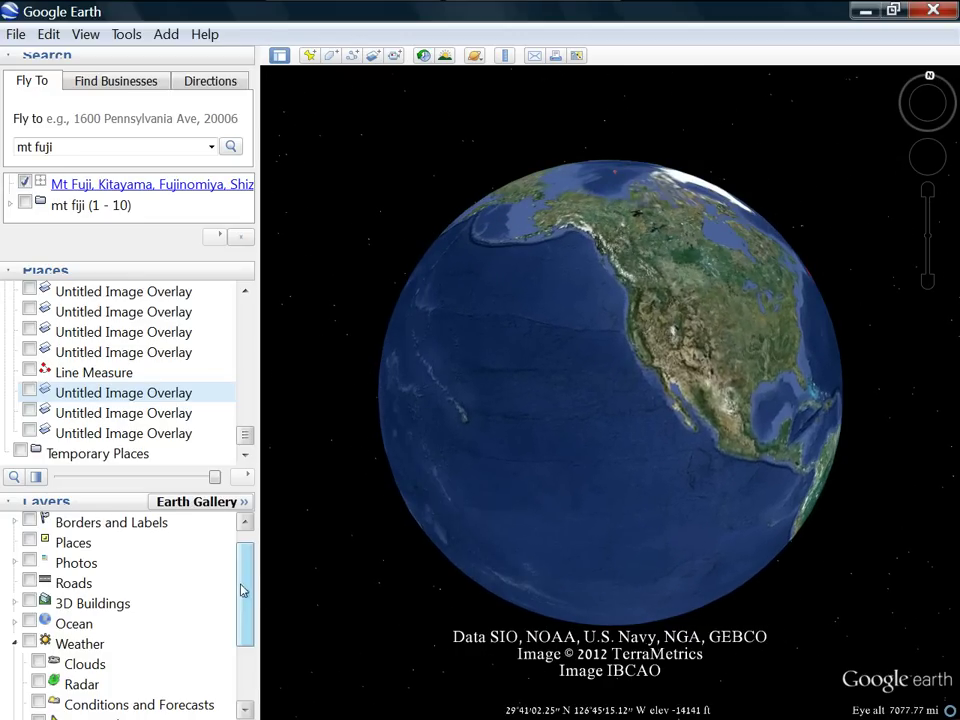
- Turn on the Weather layer with its clouds and radar for the whole globe
scroll(243, 578, "up", 1)
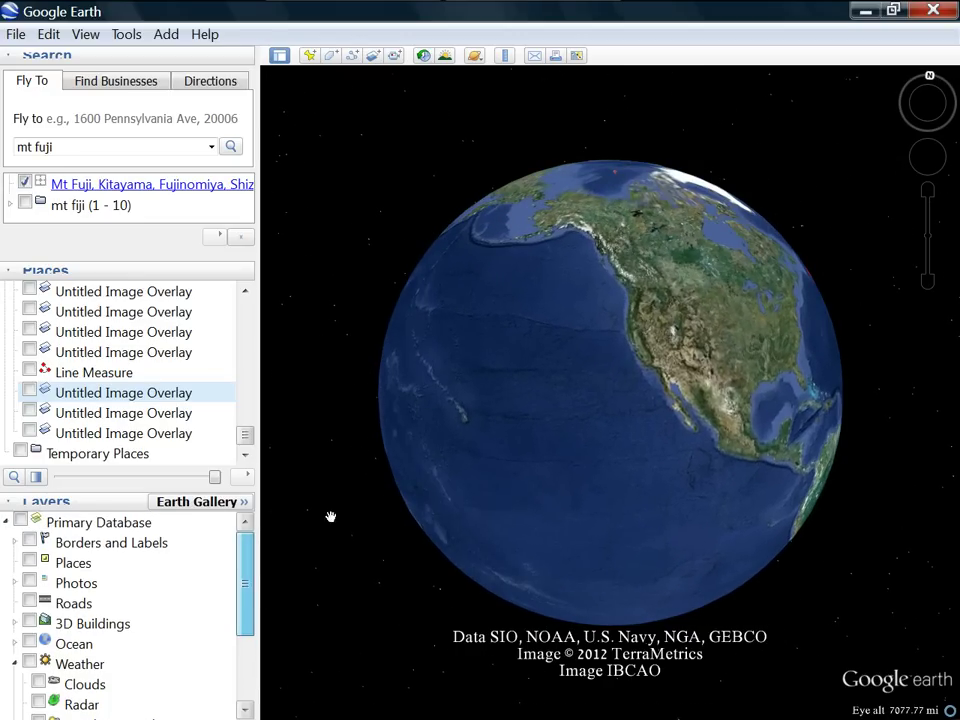
left_click(31, 664)
left_click_drag(409, 405, 437, 504)
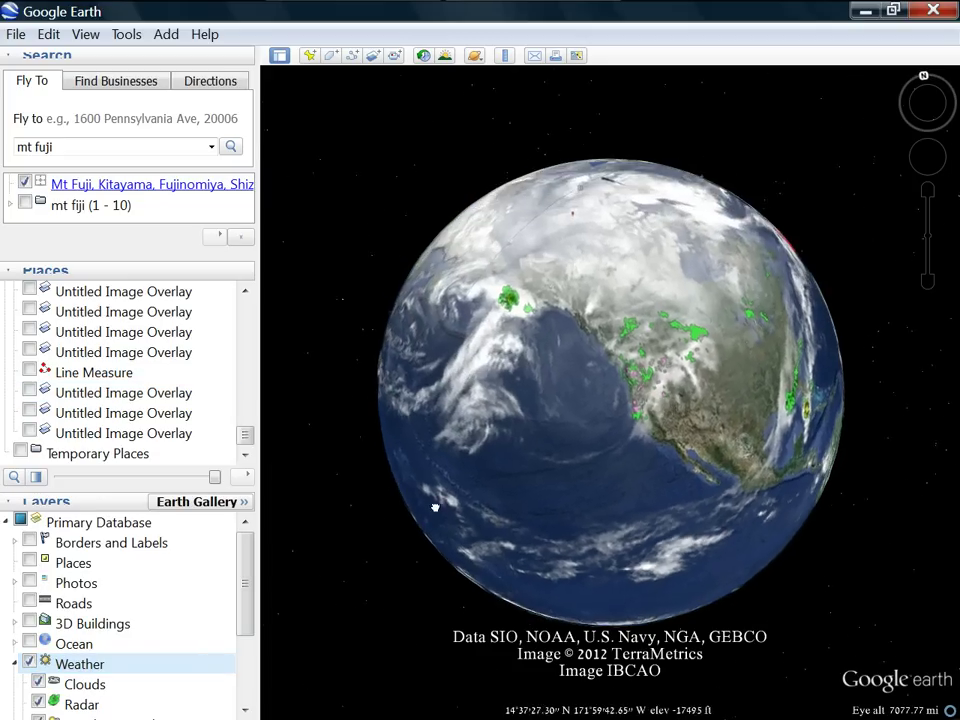
- Examine the cloud cover and radar patches over the Pacific and North America from several angles
left_click_drag(810, 505, 801, 441)
left_click_drag(676, 610, 740, 438)
left_click_drag(439, 414, 460, 455)
mouse_move(762, 341)
left_mouse_down()
mouse_move(801, 444)
mouse_move(750, 542)
left_mouse_up()
left_click_drag(686, 368, 729, 403)
left_click_drag(647, 361, 660, 405)
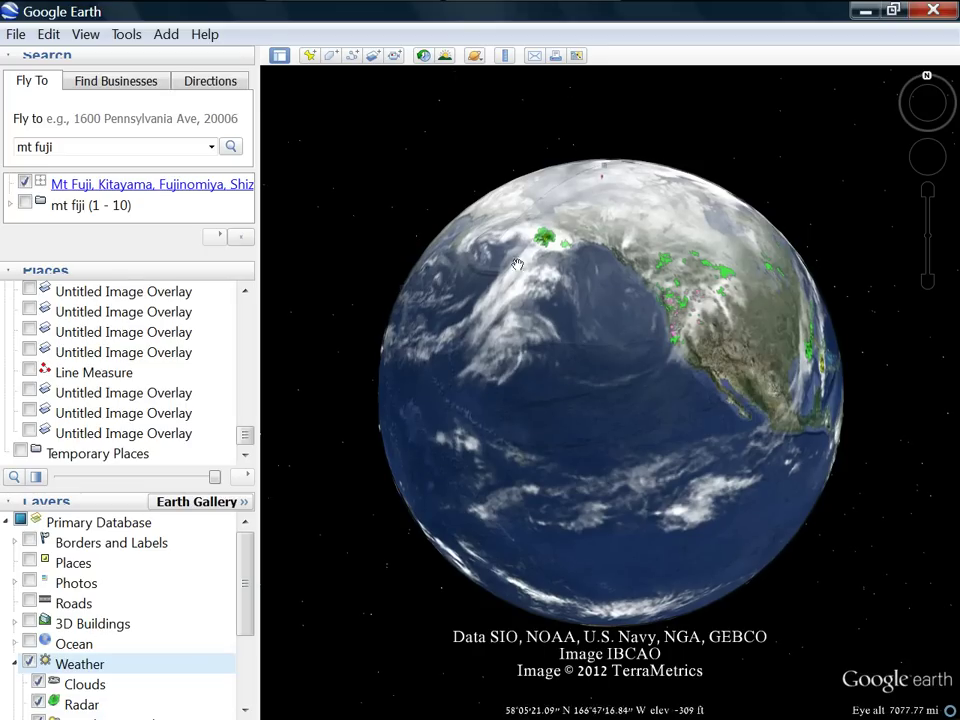
left_click_drag(716, 280, 705, 322)
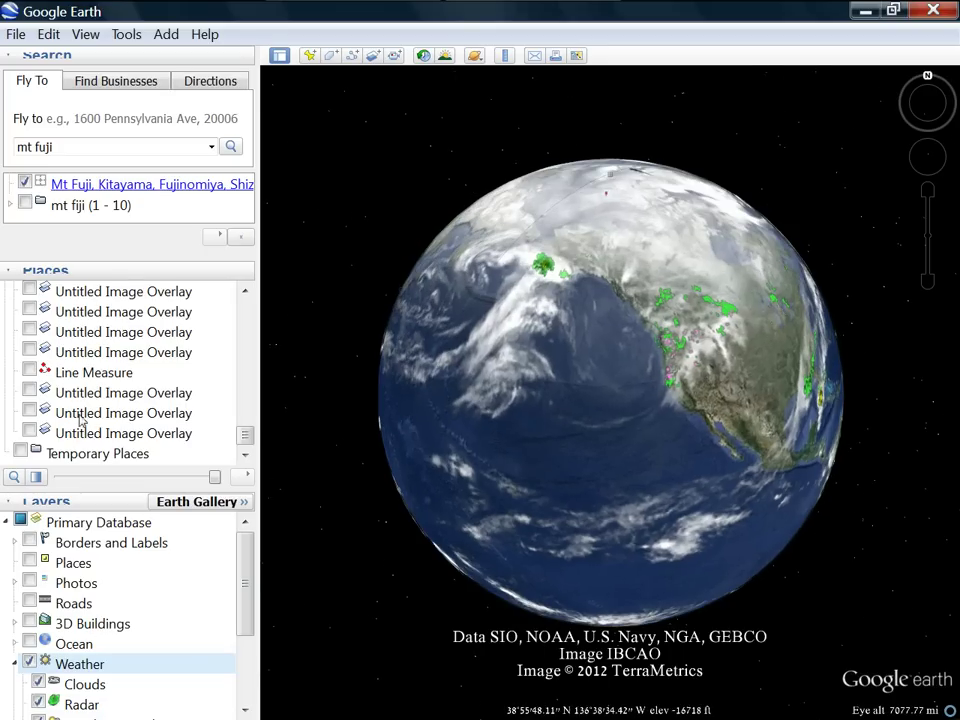
scroll(610, 428, "up", 3)
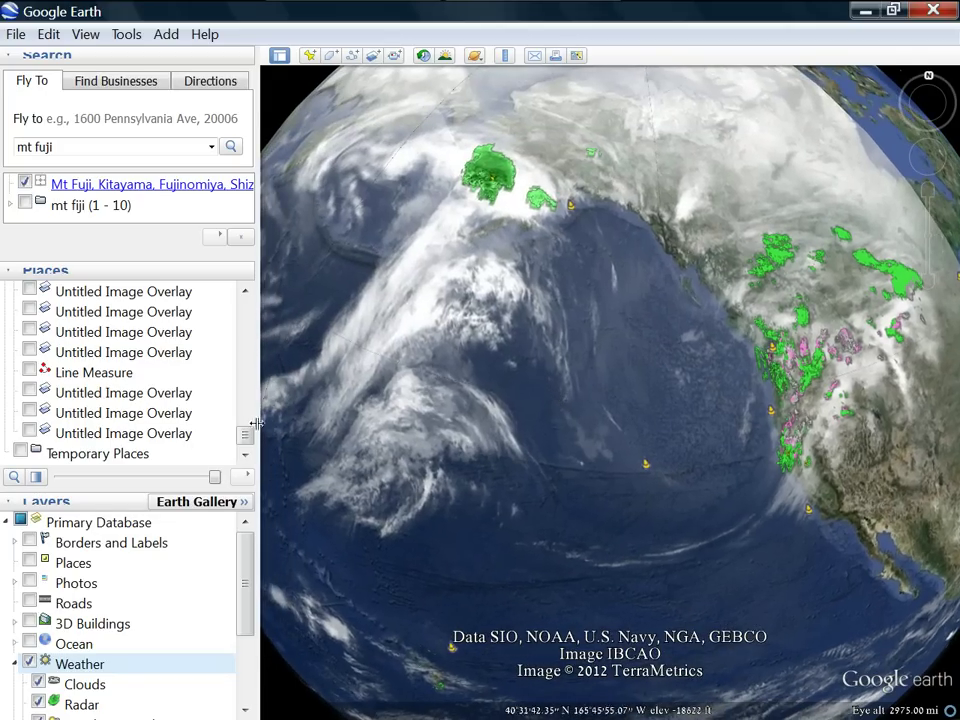
- Show the Ap Placement Pacific image overlay on the globe beneath the clouds
scroll(186, 430, "up", 3)
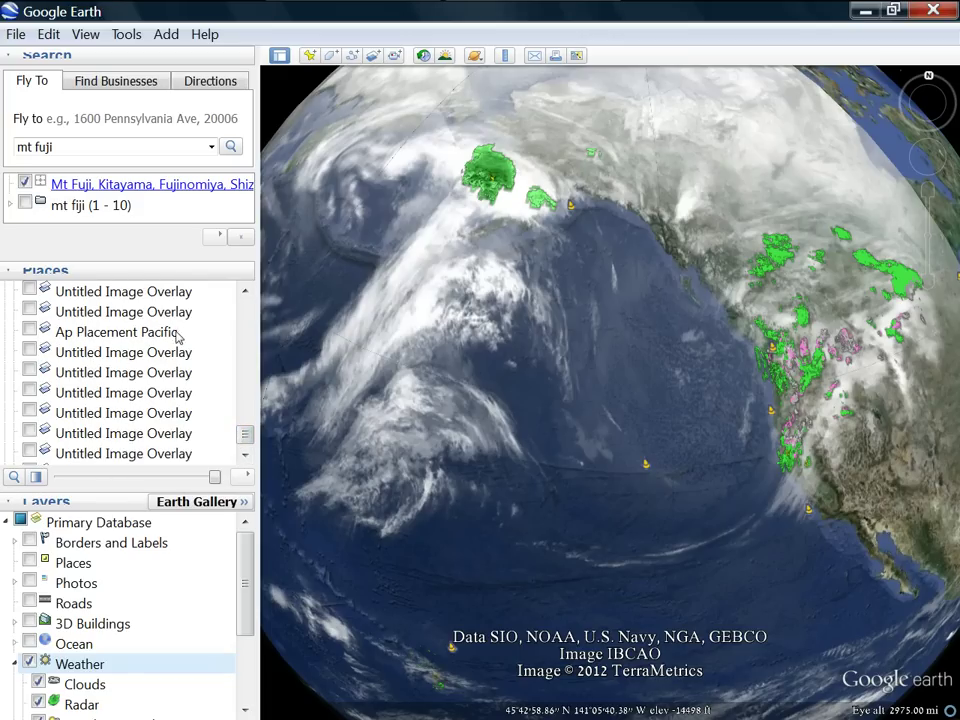
left_click(30, 331)
left_click_drag(607, 498, 557, 364)
scroll(591, 416, "down", 3)
left_click_drag(595, 488, 636, 359)
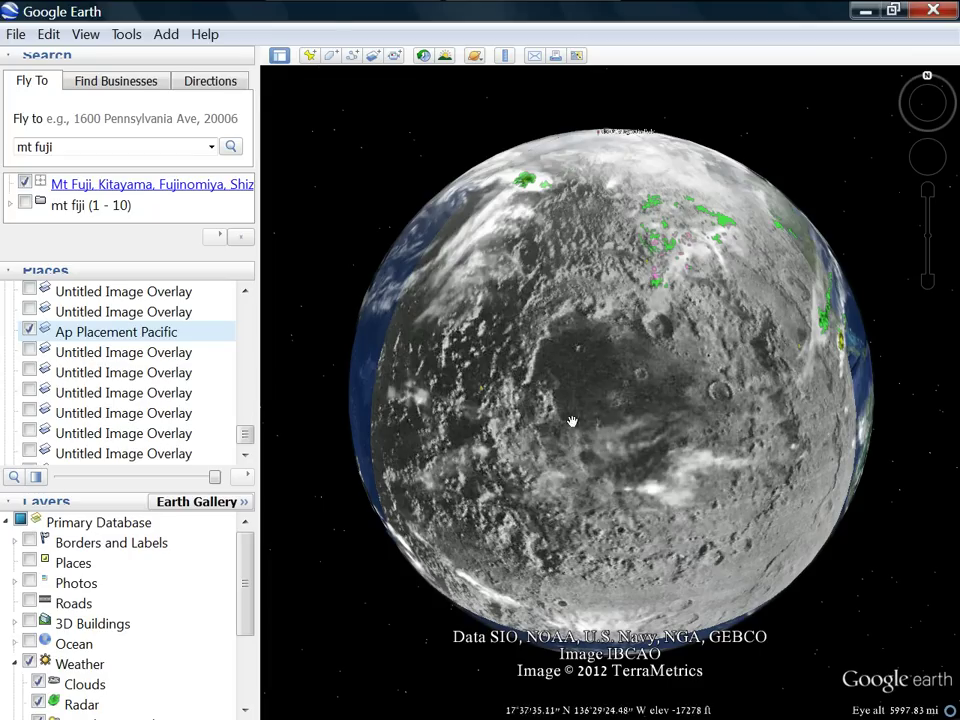
left_click_drag(434, 419, 514, 495)
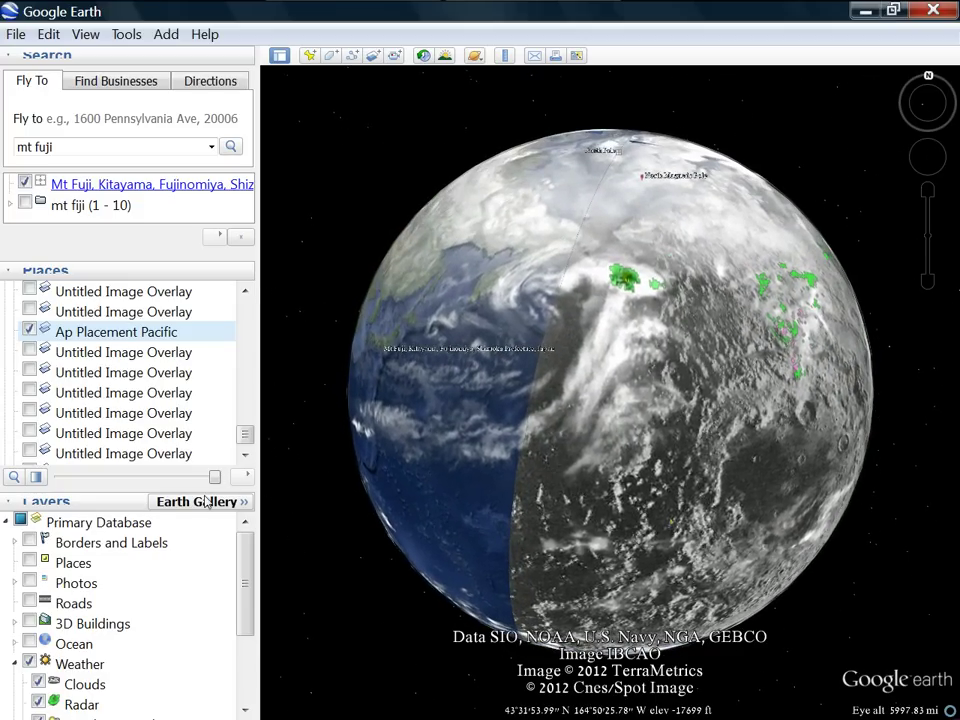
- Vary the Weather layer's opacity and return it to full to compare the clouds with the cratered Pacific overlay
left_click(120, 666)
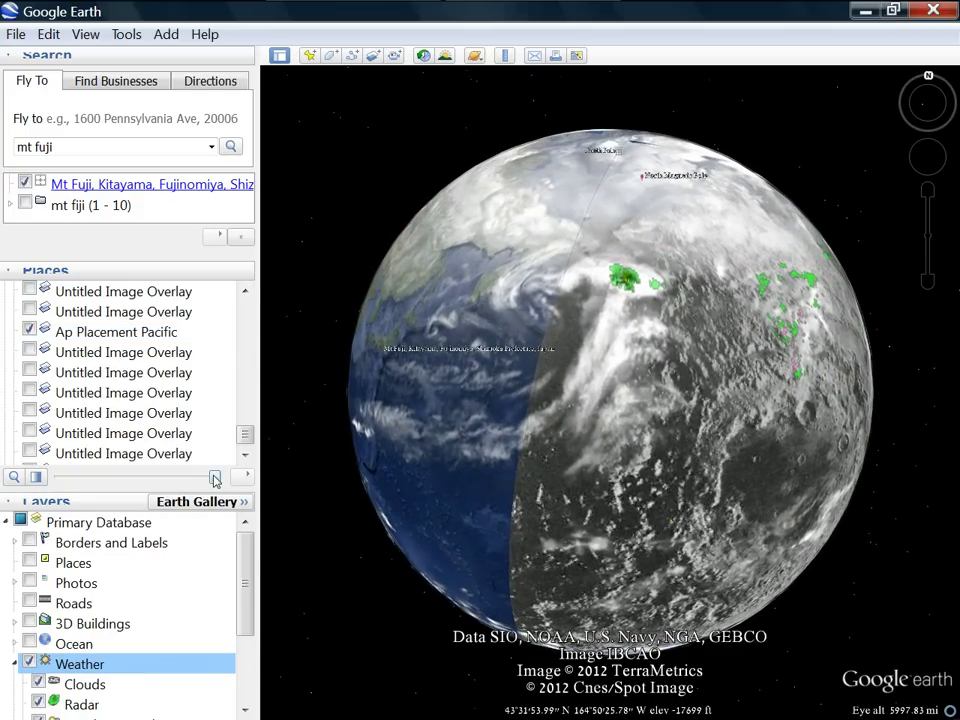
left_click_drag(213, 476, 309, 506)
scroll(546, 548, "up", 3)
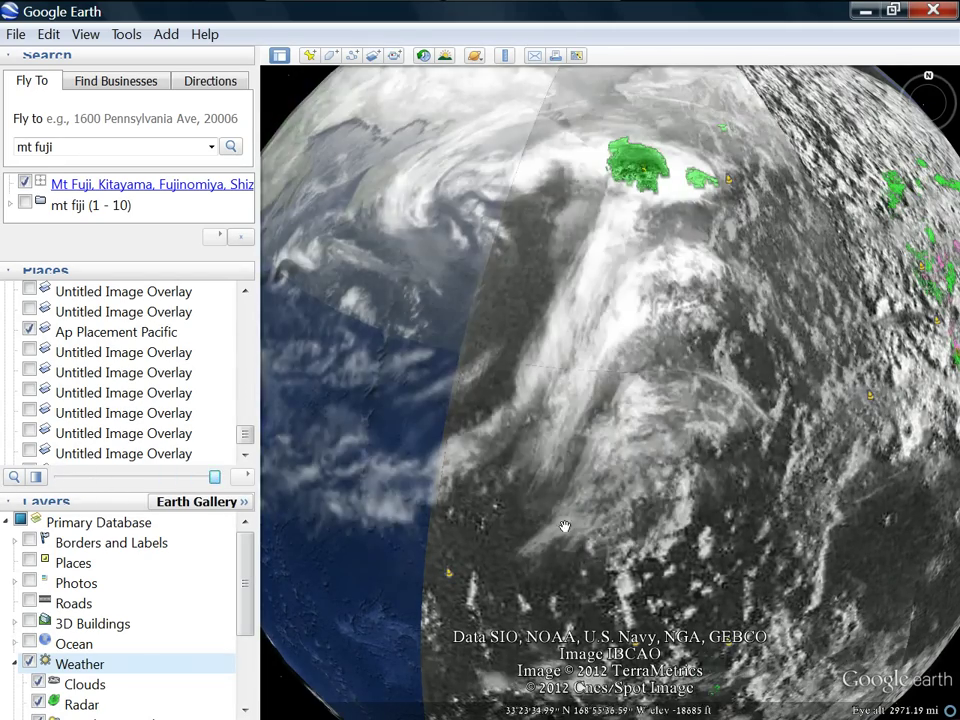
left_click_drag(564, 525, 377, 424)
left_click_drag(672, 496, 689, 427)
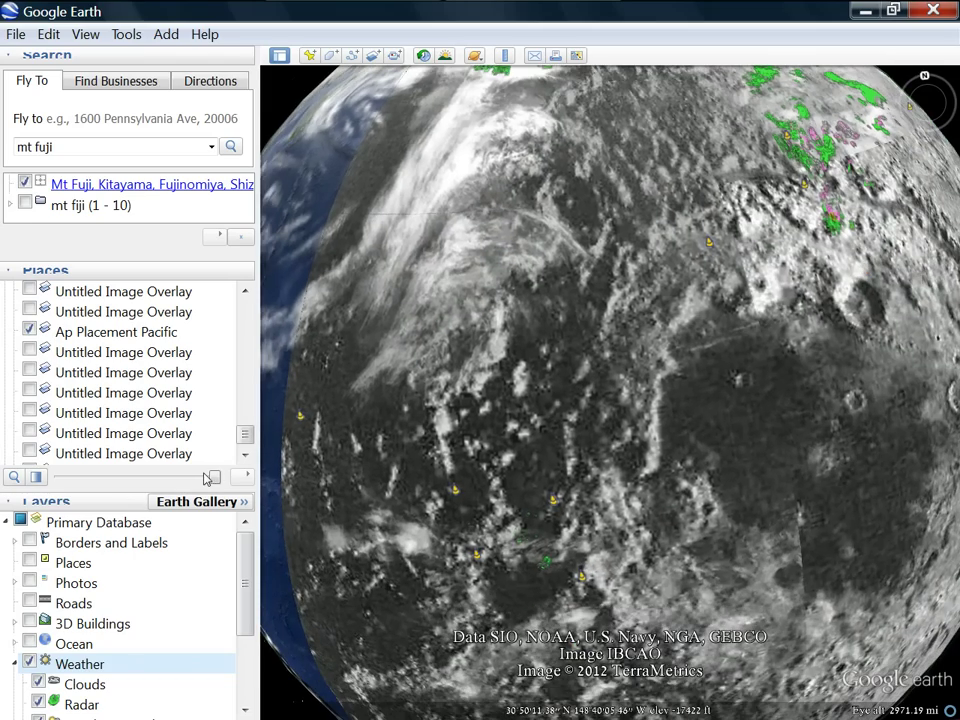
left_click_drag(216, 483, 330, 500)
scroll(510, 500, "down", 3)
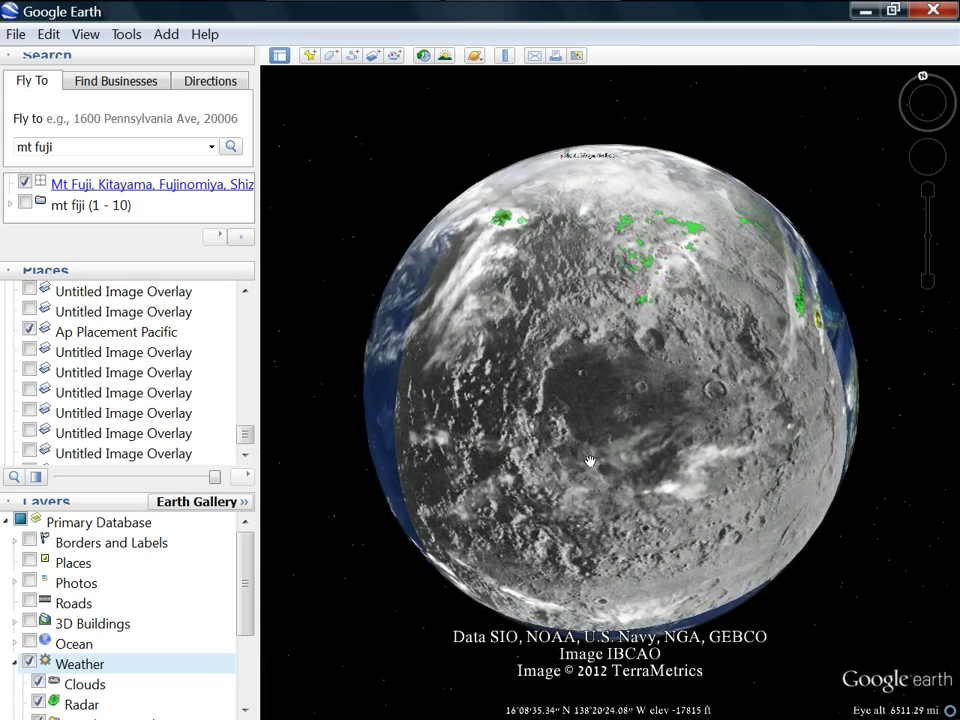
- Fade the clouds again while inspecting how they line up with the overlay's dark basin and crater rims
left_click_drag(216, 484, 294, 486)
left_click_drag(617, 535, 611, 507)
left_click_drag(210, 477, 388, 490)
left_click_drag(727, 450, 690, 522)
scroll(596, 484, "up", 3)
left_click_drag(596, 484, 597, 547)
scroll(597, 547, "down", 3)
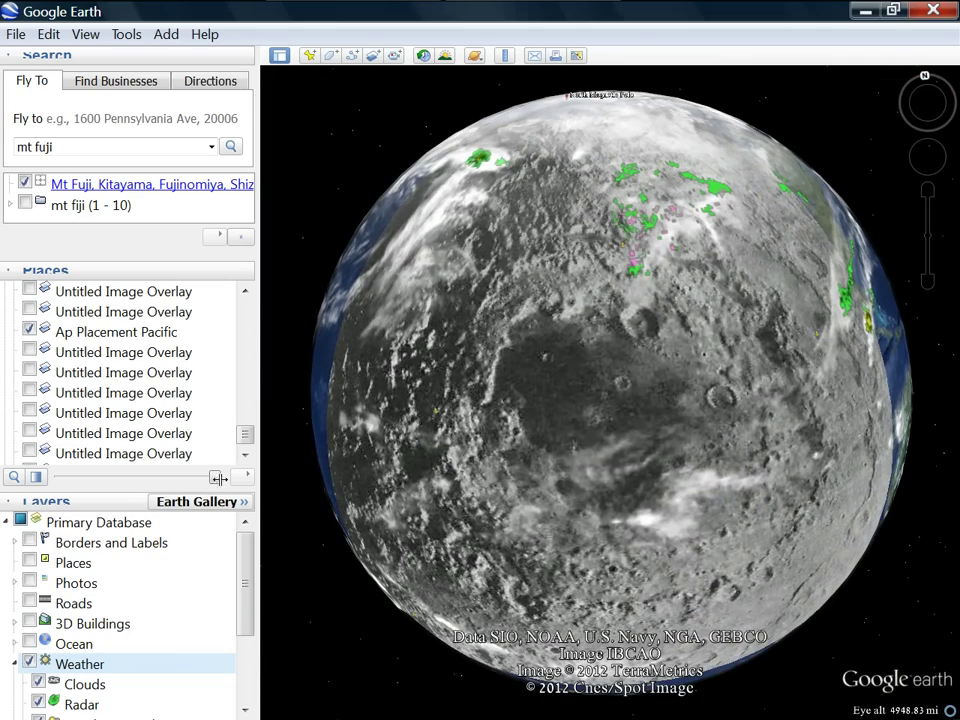
- Lower the Weather layer's opacity slightly and compare the overlay from far and near
left_click_drag(212, 478, 186, 480)
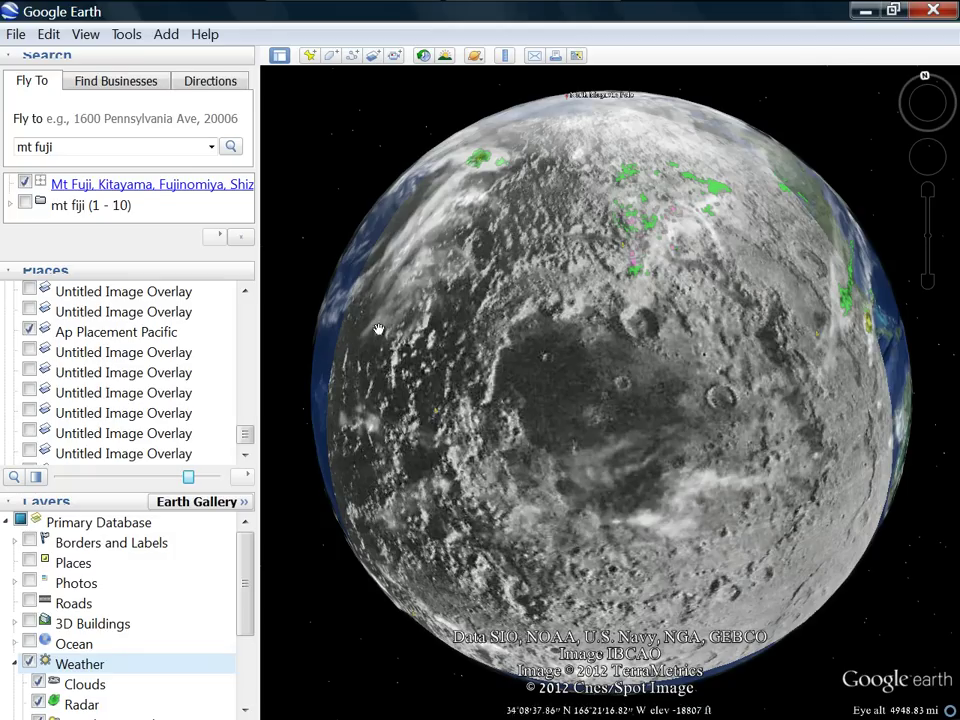
scroll(595, 386, "down", 3)
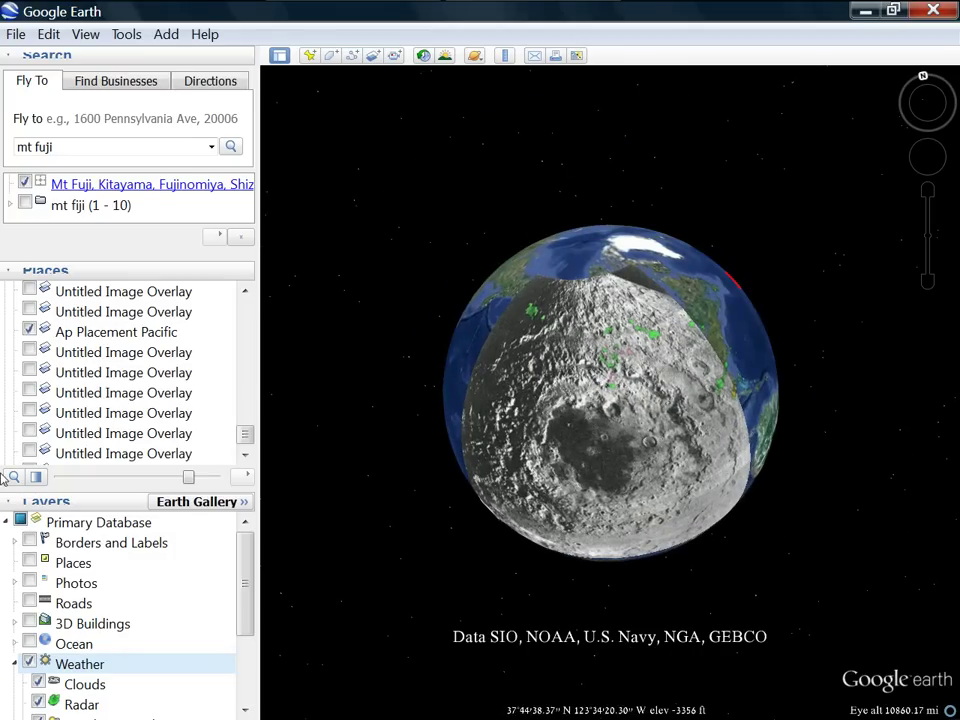
scroll(596, 392, "up", 3)
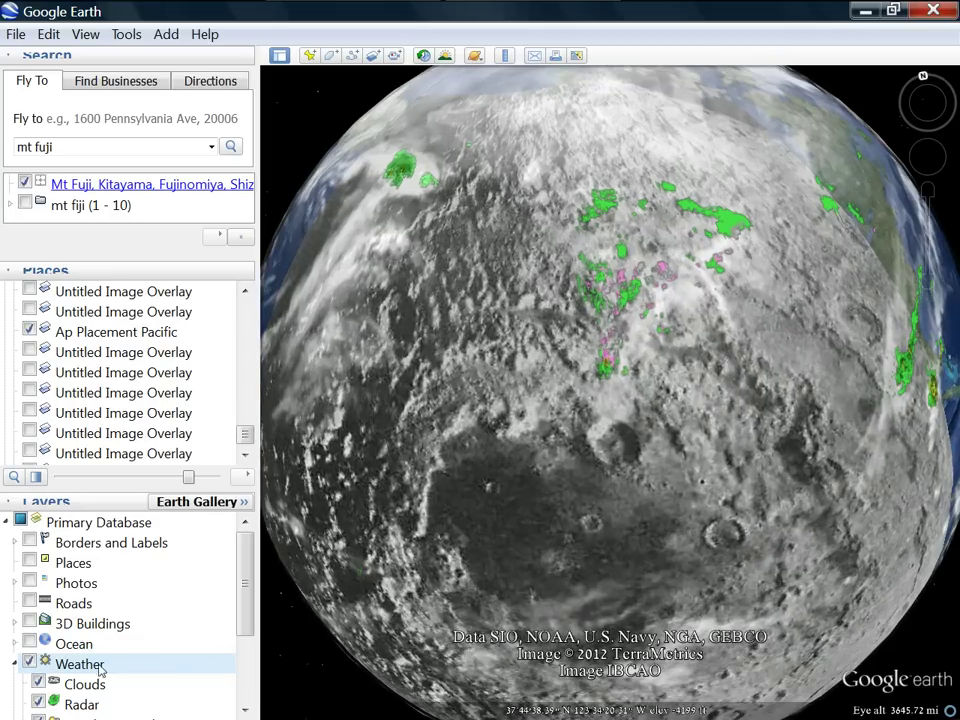
- Hide the Ap Placement Pacific overlay and view the uncovered Pacific Ocean
left_click(29, 333)
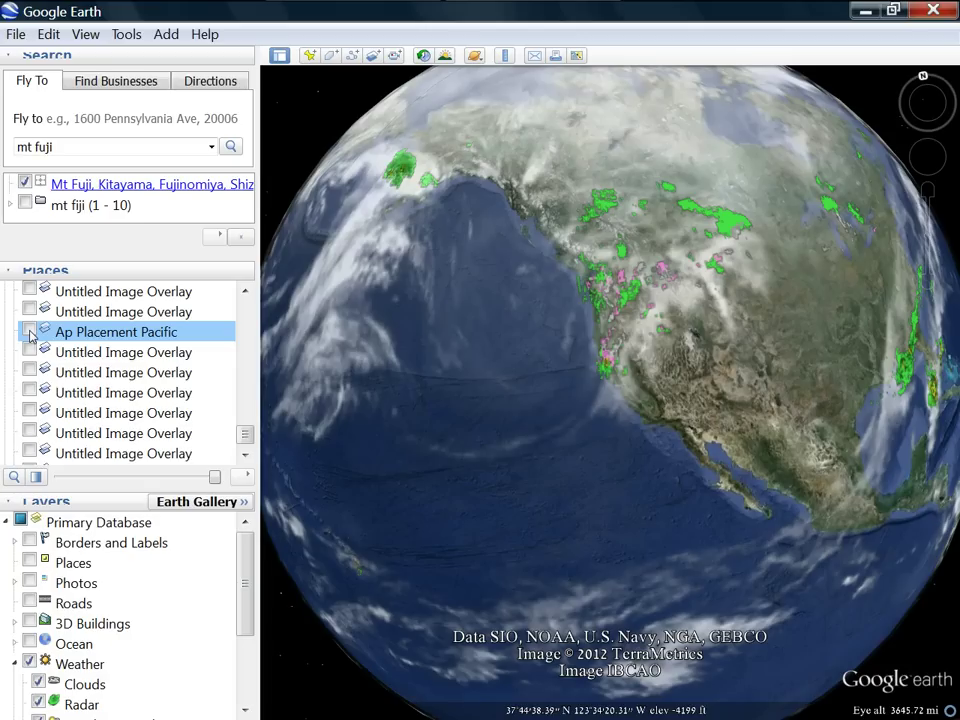
left_click_drag(551, 496, 692, 384)
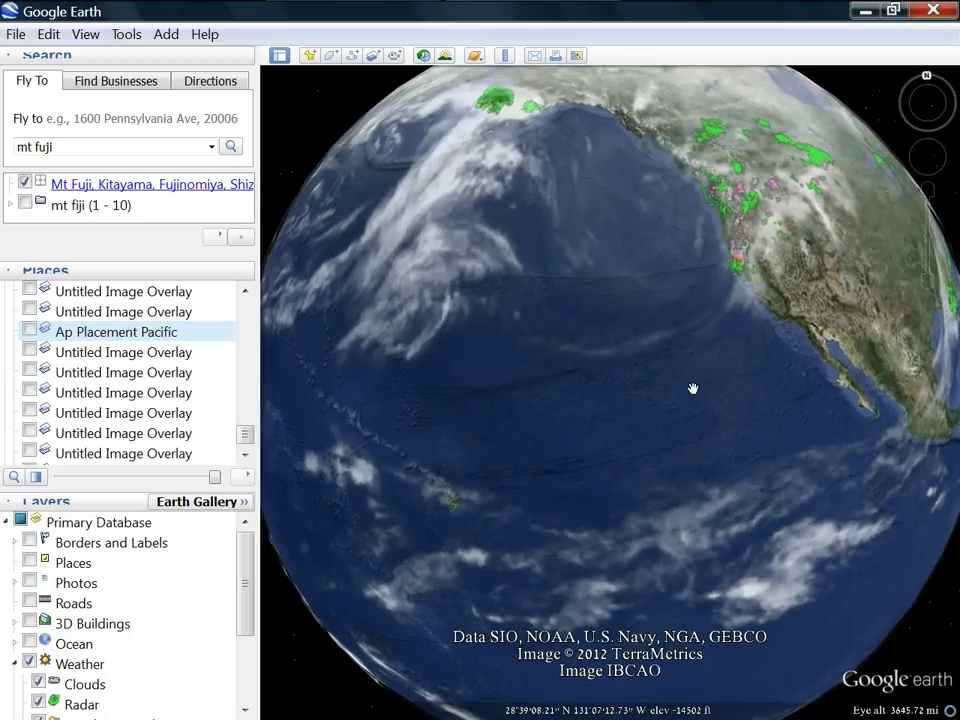
scroll(692, 384, "down", 3)
left_click_drag(500, 271, 432, 455)
left_click_drag(606, 449, 728, 381)
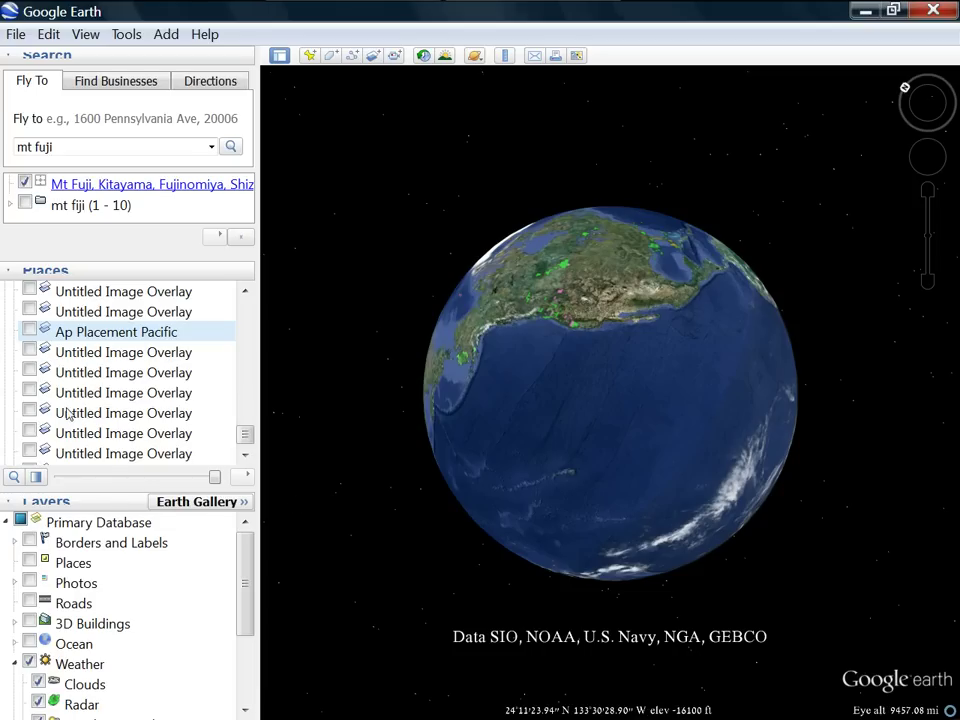
- Show the fourth Untitled Image Overlay above Line Measure, which places Asia and Australia over the Pacific
scroll(242, 435, "down", 2)
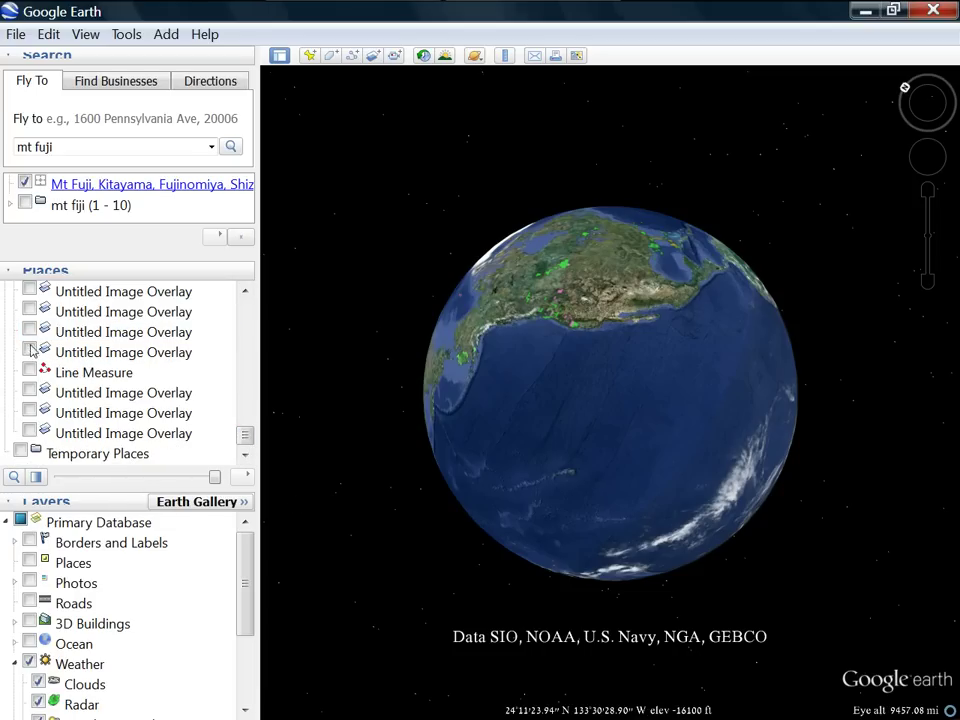
left_click(30, 311)
left_click(29, 311)
left_click(29, 291)
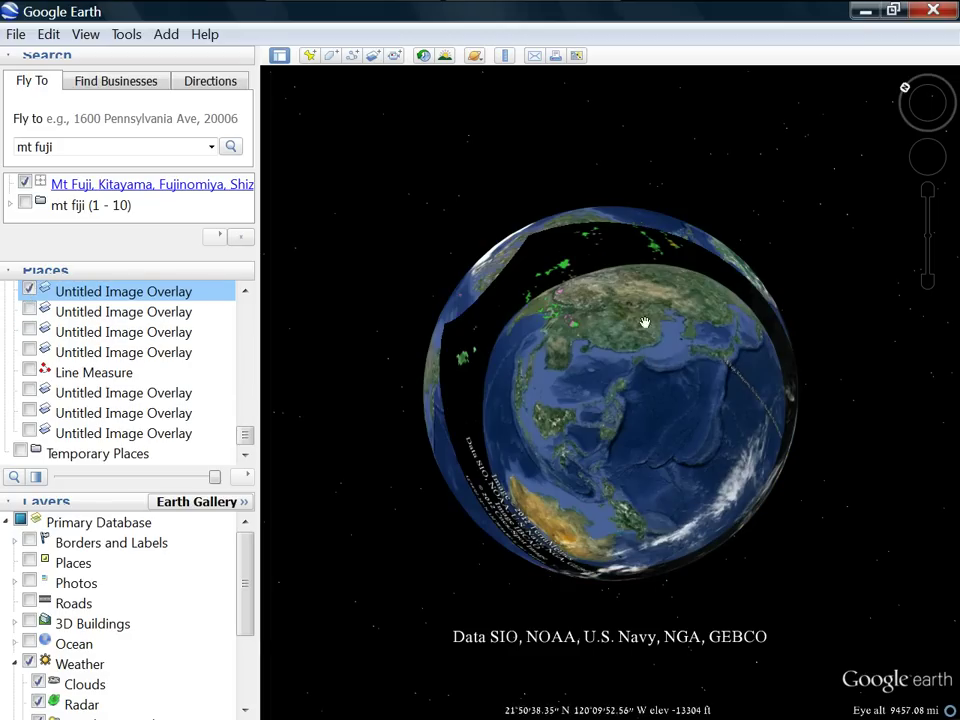
- Examine how the clouds align with the coastlines and ocean trenches of the Asia and Australia overlay
left_click_drag(647, 307, 594, 277)
left_click_drag(735, 456, 756, 404)
left_click_drag(540, 372, 542, 401)
scroll(545, 403, "up", 4)
scroll(574, 390, "down", 4)
scroll(574, 390, "up", 5)
scroll(638, 359, "down", 3)
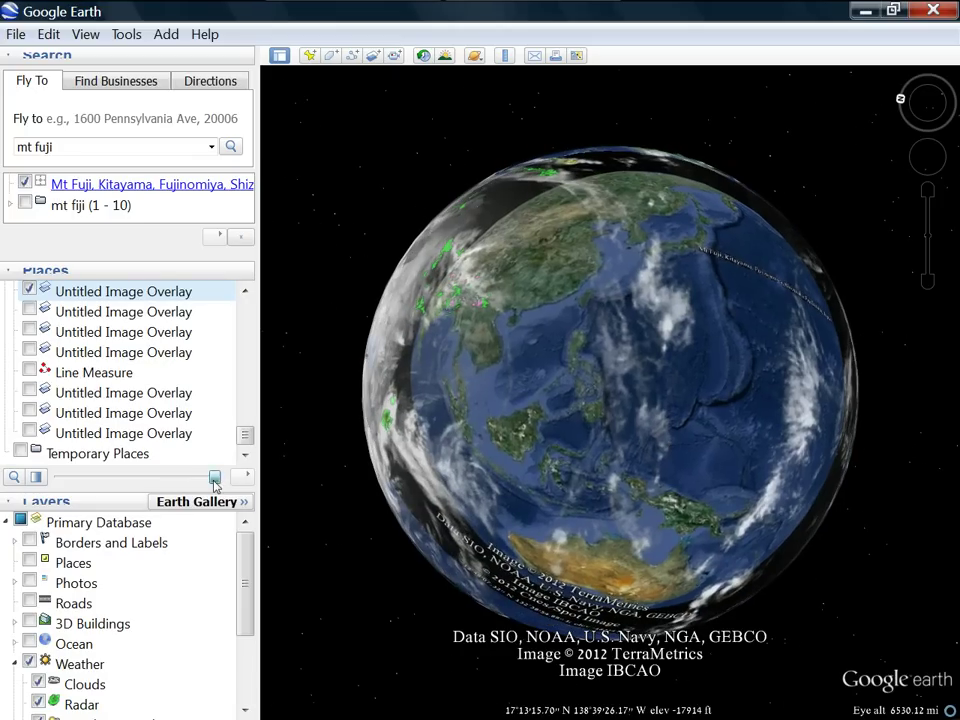
mouse_move(214, 480)
left_mouse_down()
mouse_move(25, 478)
mouse_move(214, 478)
left_mouse_up()
scroll(598, 556, "up", 4)
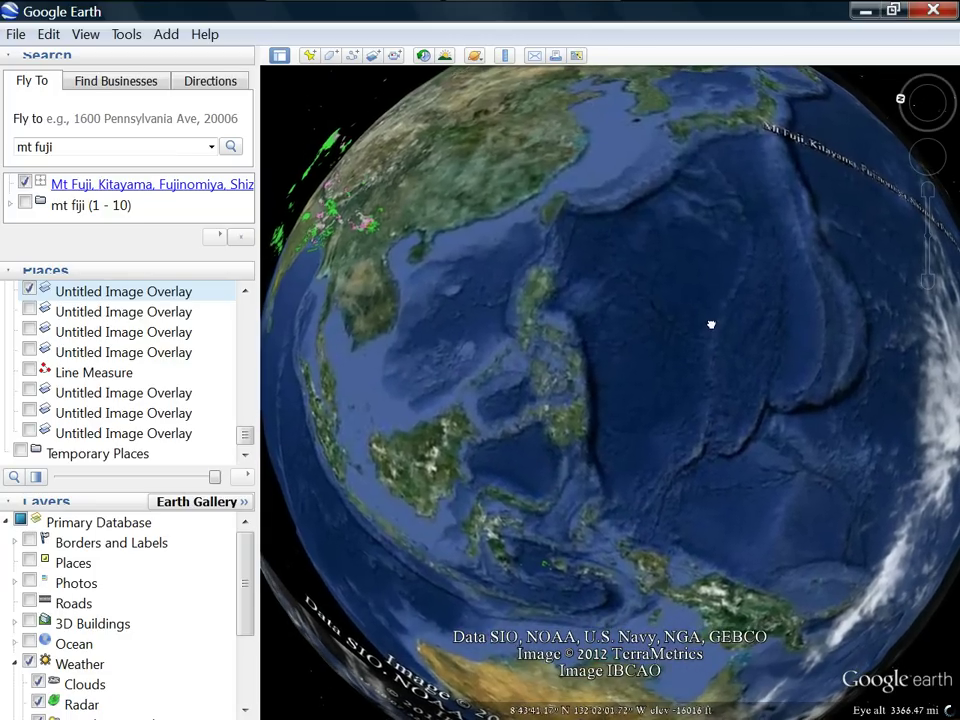
mouse_move(928, 193)
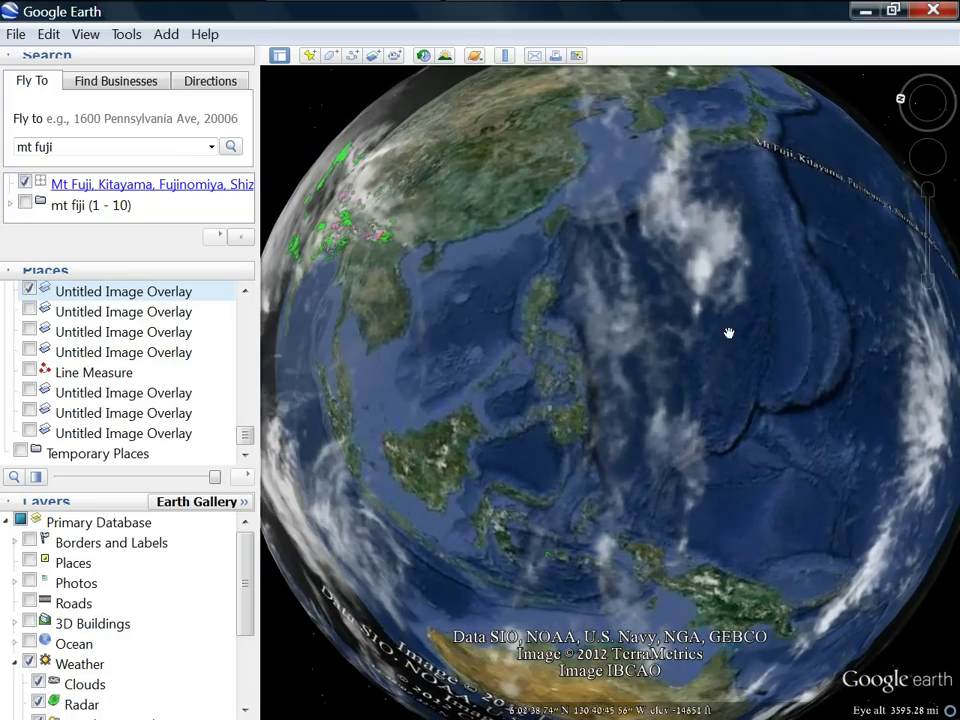
left_click_drag(664, 531, 665, 488)
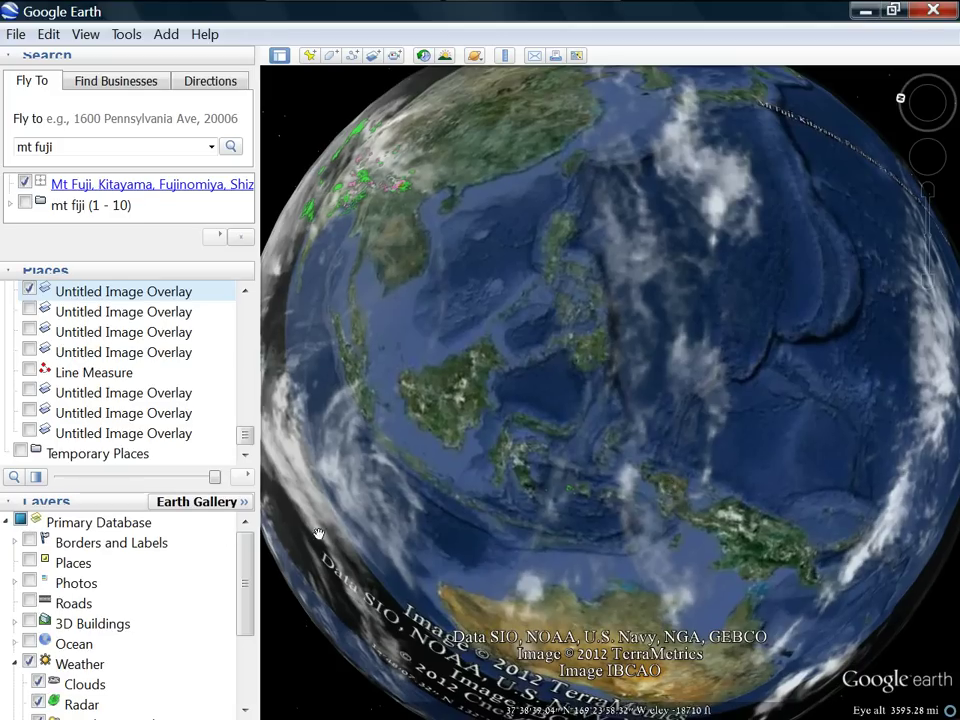
- Select the Weather layer and vary its opacity to compare the clouds with the Asia and Australia overlay
left_click(80, 664)
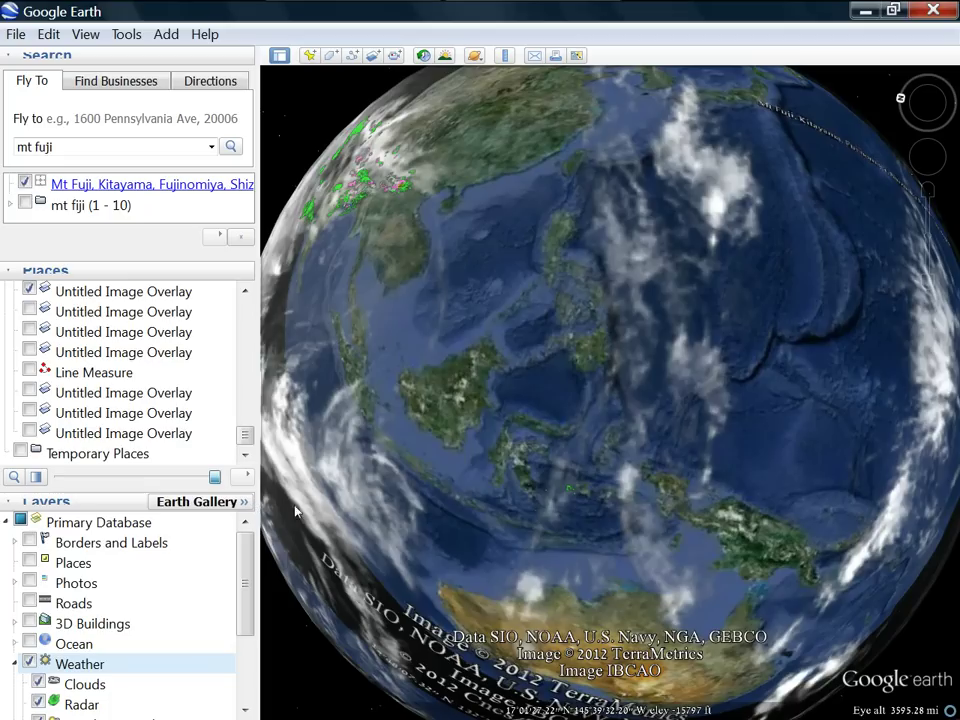
left_click_drag(214, 477, 261, 472)
left_click_drag(481, 345, 489, 484)
left_click_drag(840, 311, 745, 360)
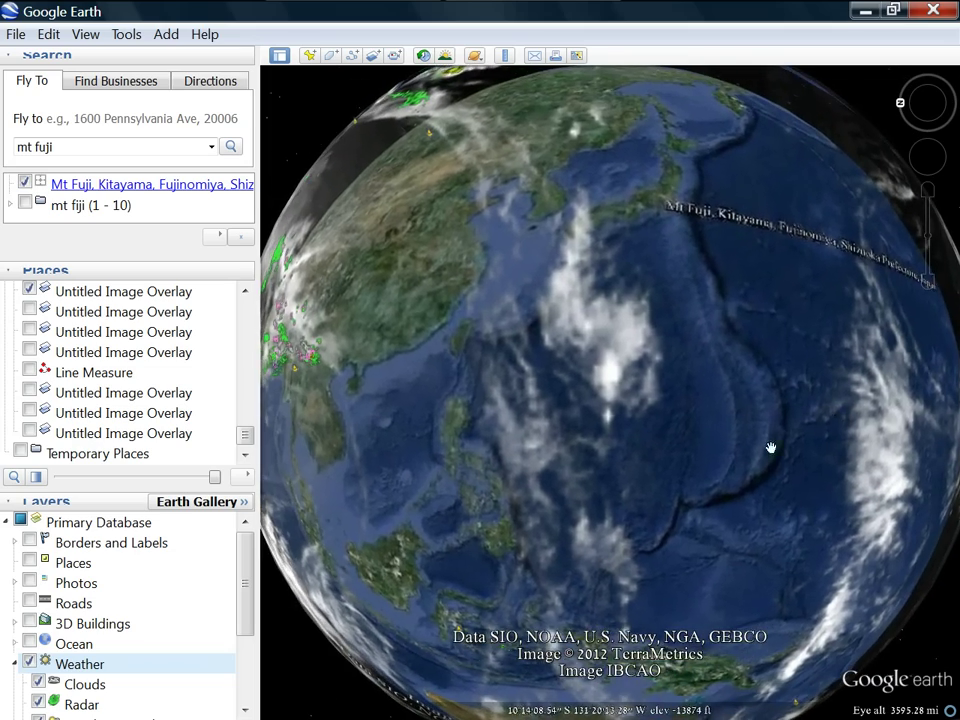
- Inspect the clouds and radar patches along the overlay's edge over North America
scroll(700, 440, "down", 4)
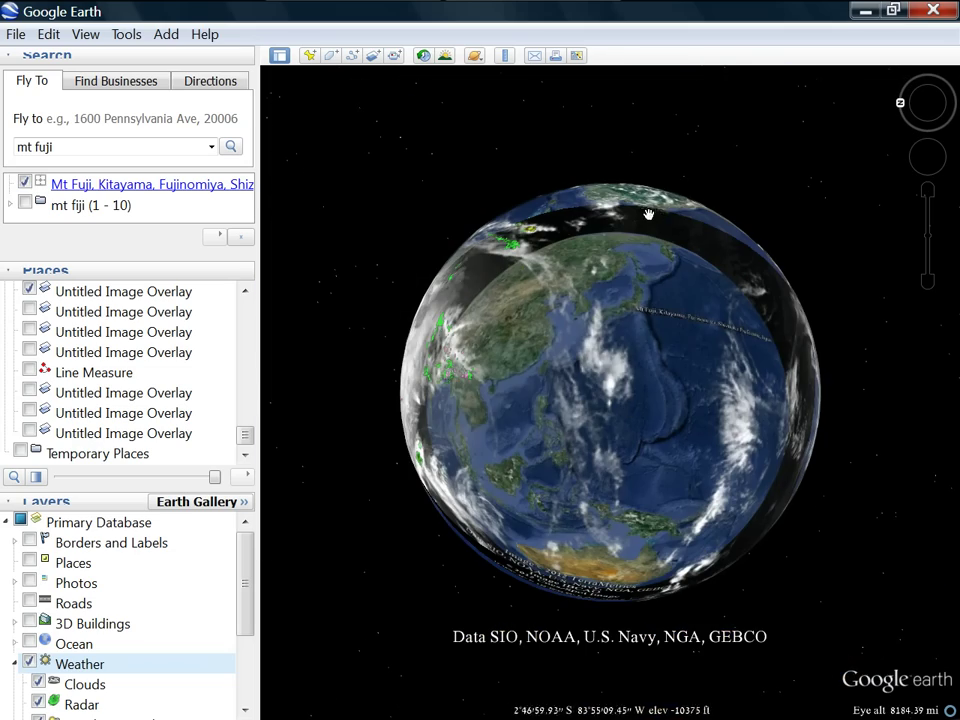
left_click_drag(649, 215, 801, 426)
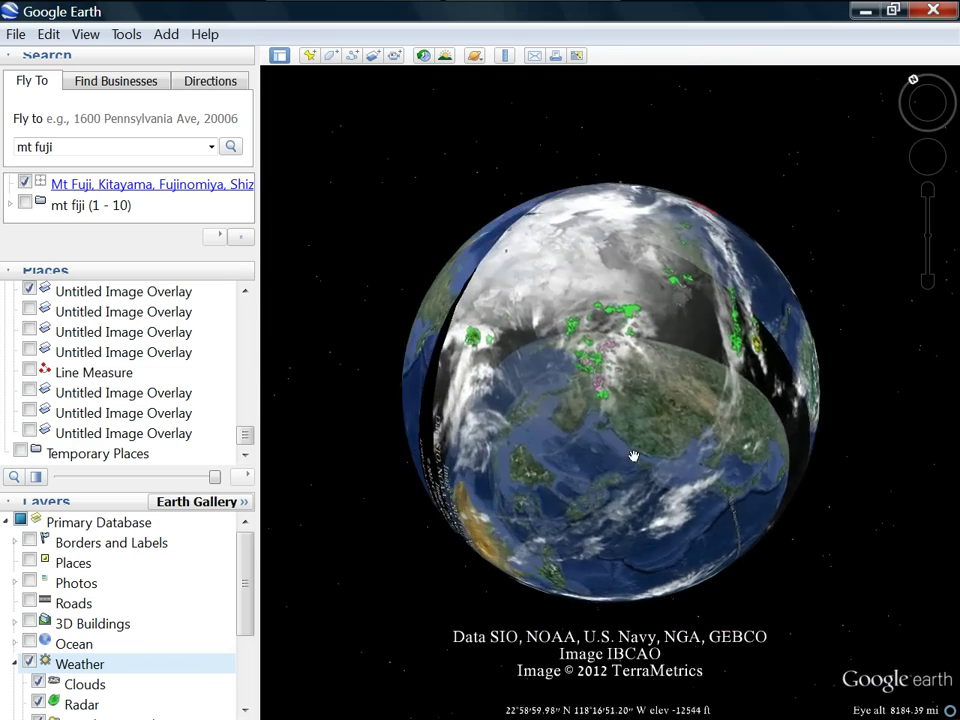
scroll(630, 457, "up", 1)
scroll(630, 457, "up", 3)
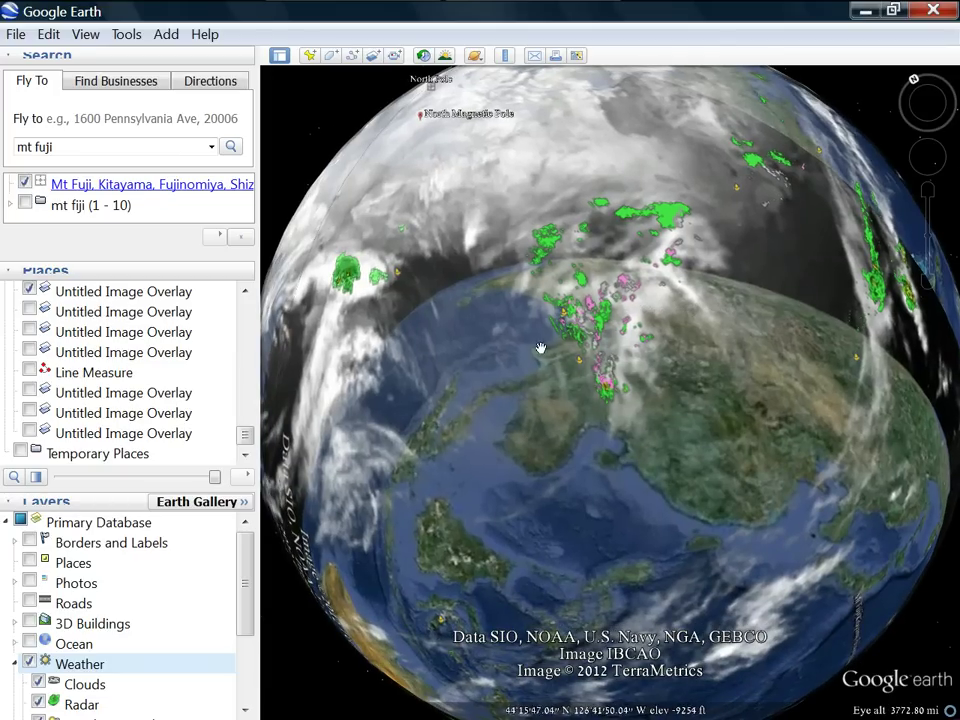
left_click_drag(438, 524, 378, 489)
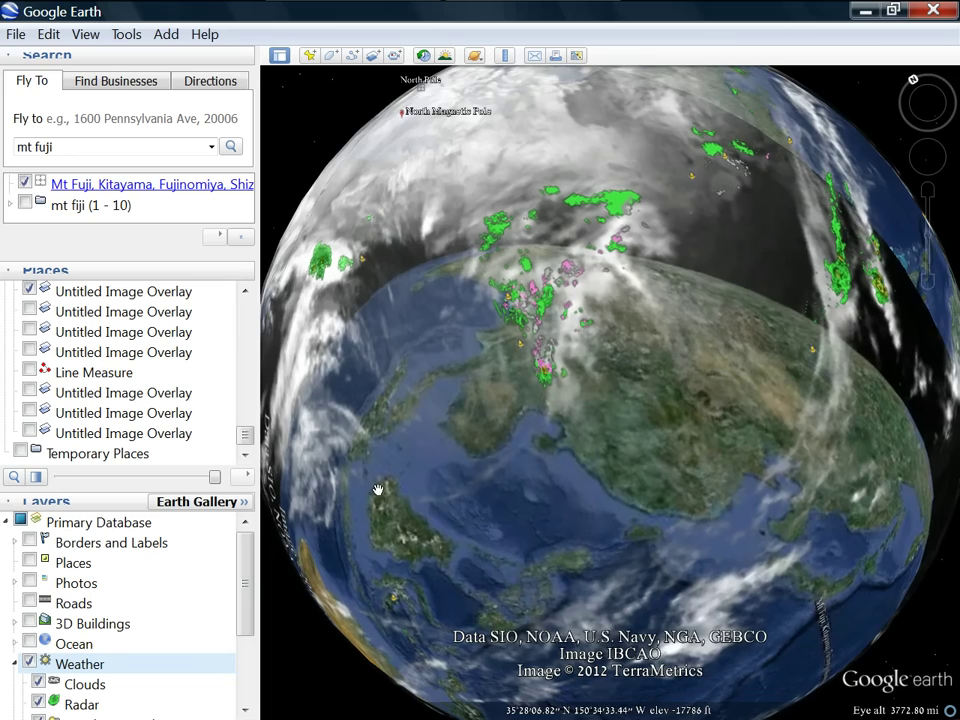
- Hide the Weather layer to inspect the Asia and Australia overlay's coastlines, and show the layer again
left_click(30, 663)
scroll(518, 317, "up", 3)
left_click_drag(574, 510, 645, 400)
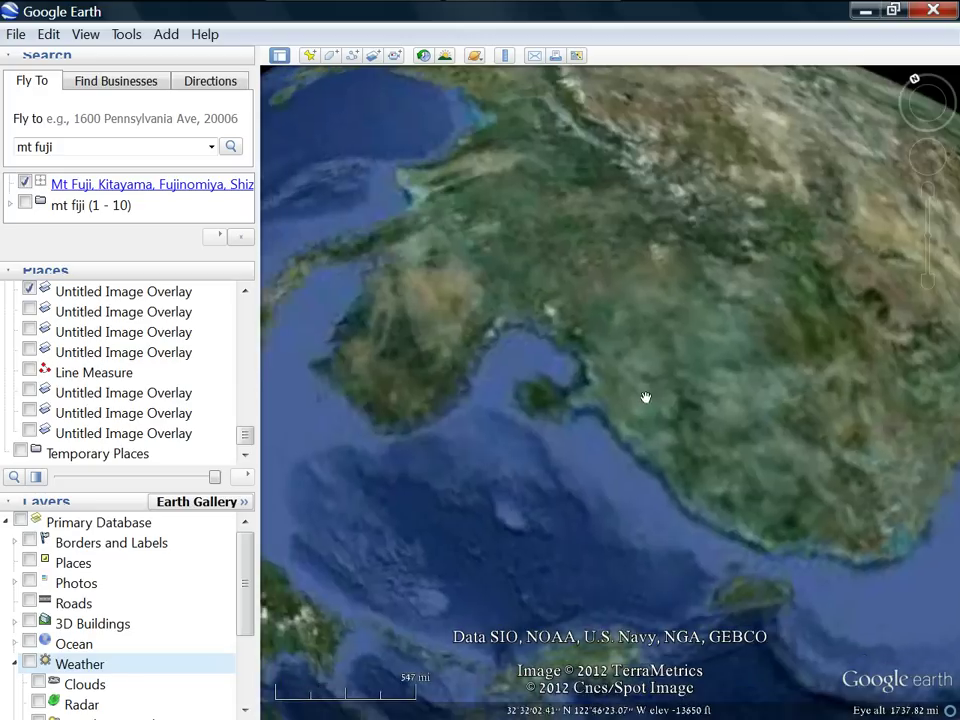
scroll(574, 426, "down", 5)
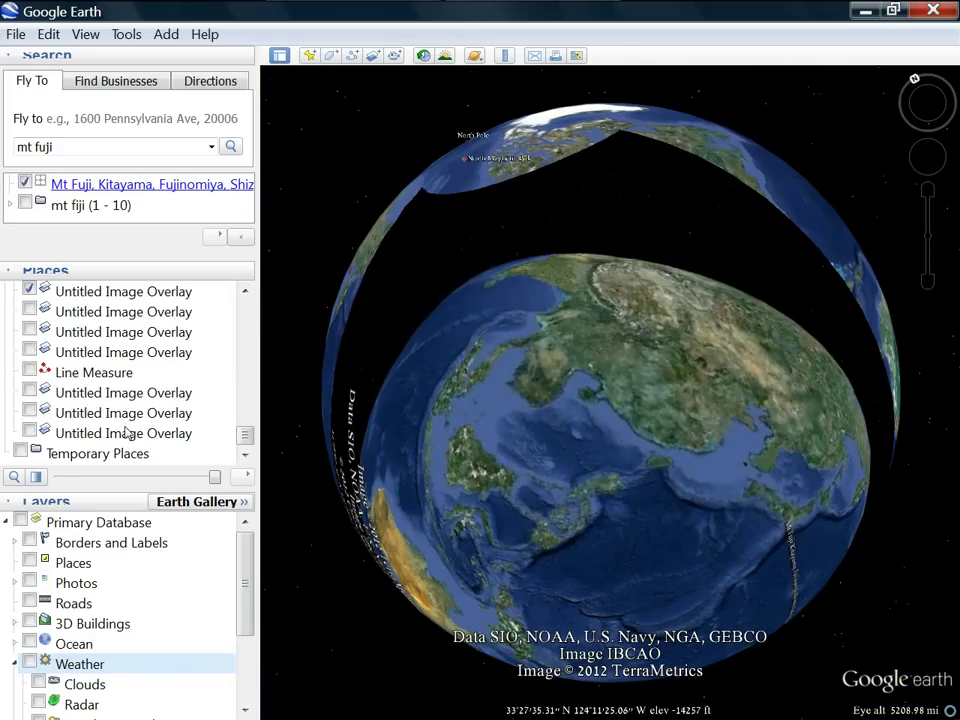
left_click(30, 663)
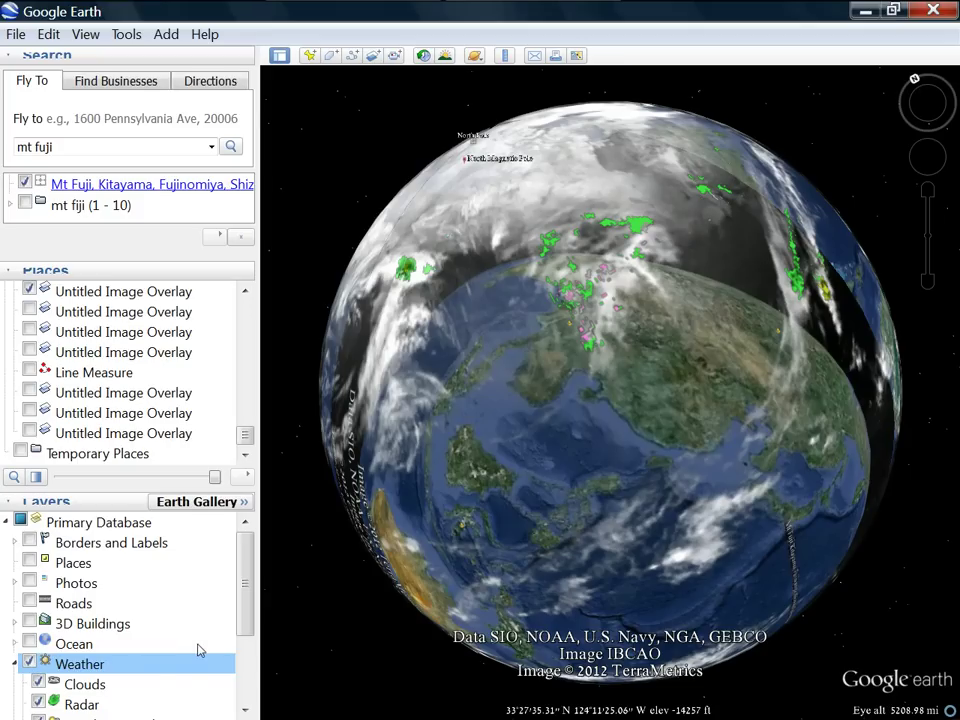
- Fade the Weather layer to fully transparent, examine the overlay's island chains and trenches, and restore full opacity
left_click_drag(214, 478, 59, 478)
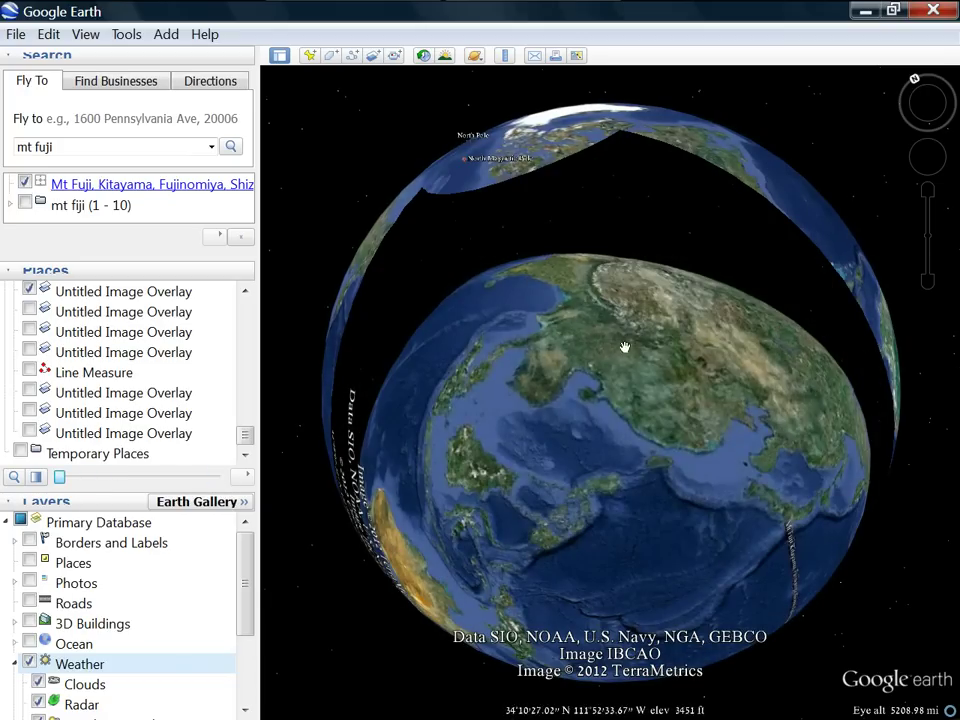
left_click_drag(585, 416, 572, 294)
left_click_drag(529, 439, 527, 381)
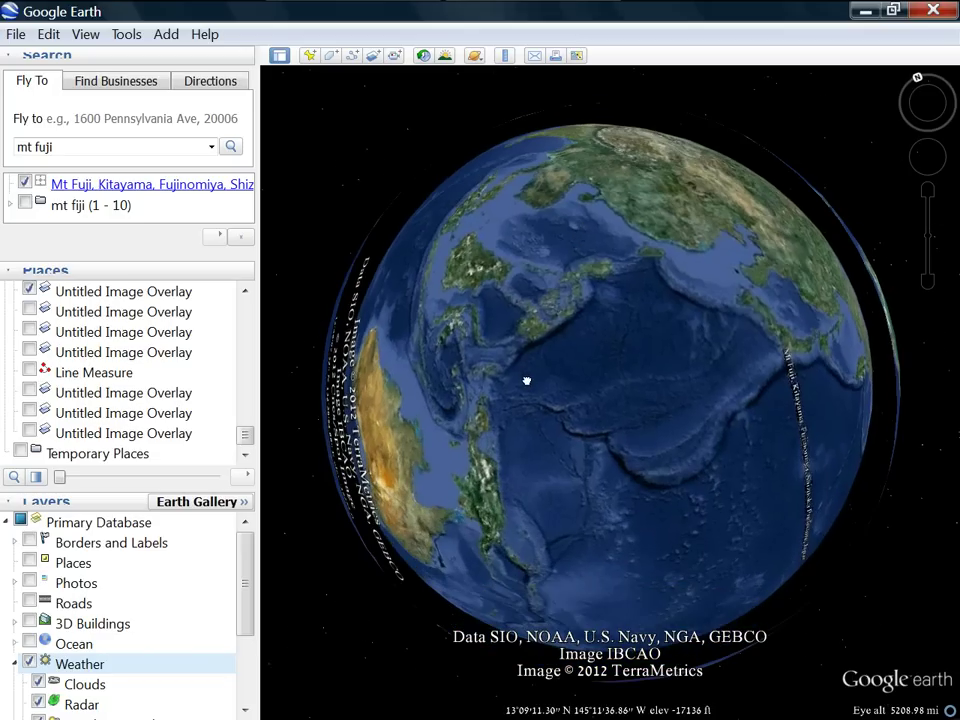
left_click_drag(628, 328, 632, 256)
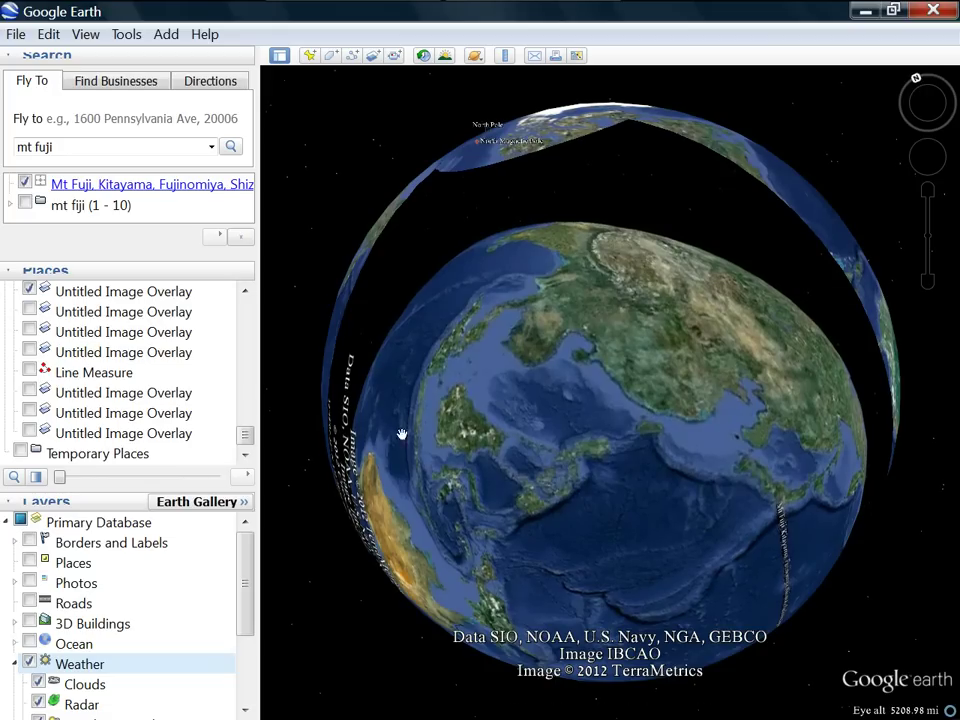
left_click(70, 667)
left_click_drag(60, 478, 275, 491)
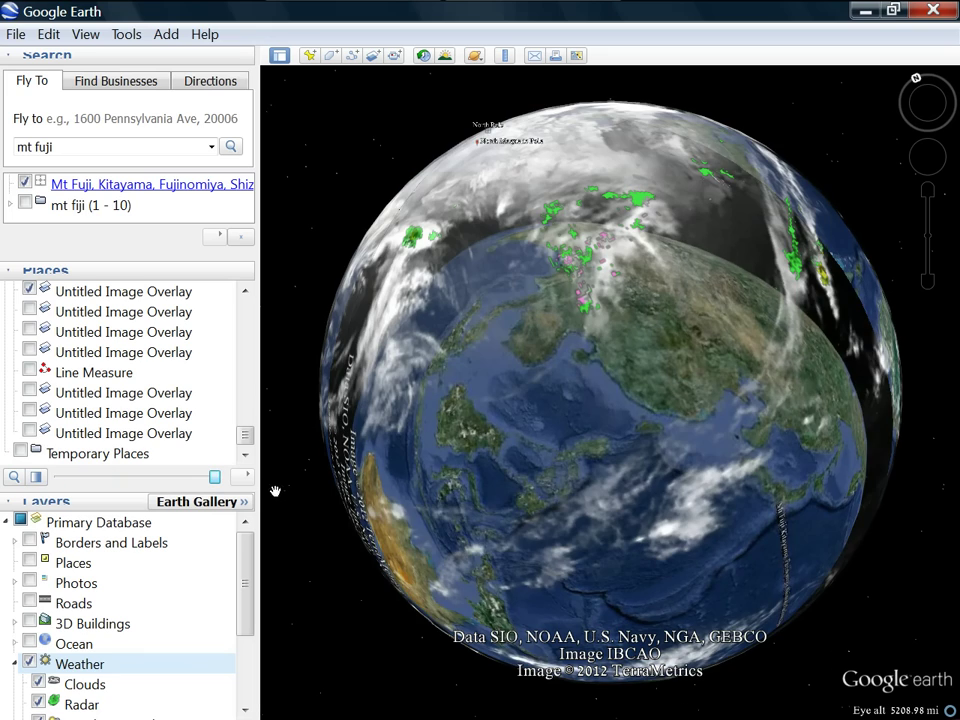
- Hide the Asia and Australia overlay and the Weather layer to leave the bare globe over North America
left_click(30, 290)
scroll(677, 450, "up", 3)
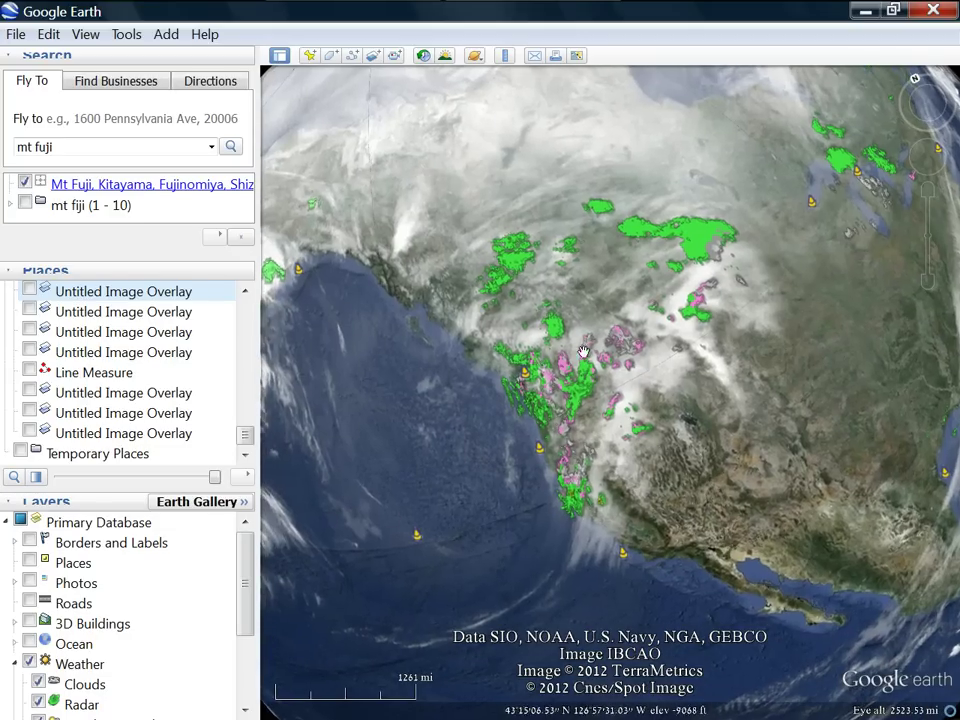
left_click(30, 664)
scroll(506, 591, "down", 3)
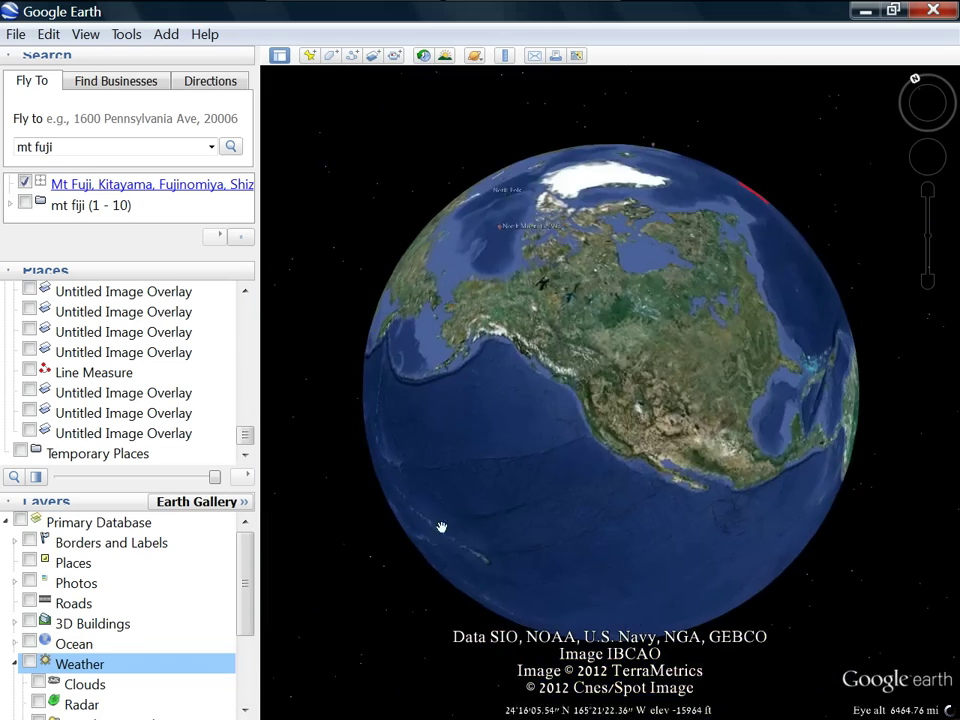
- Center the globe on India and preview the last two Untitled Image Overlays, raising the upper one to full opacity before hiding it
left_click_drag(457, 515, 647, 533)
left_click_drag(465, 548, 628, 538)
left_click_drag(545, 400, 559, 448)
scroll(652, 389, "up", 3)
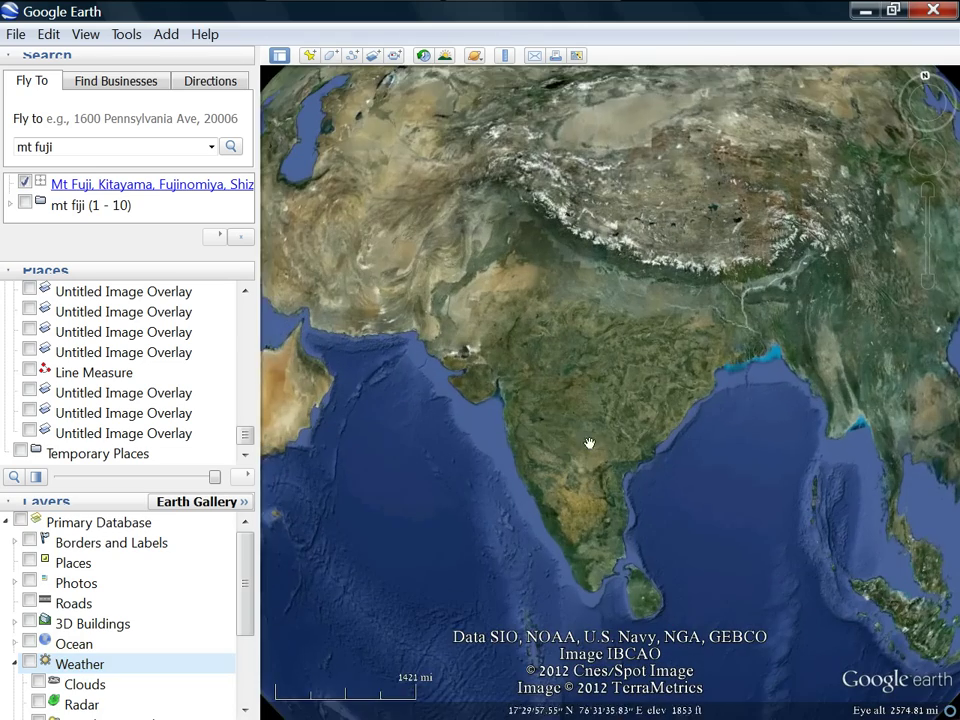
left_click(30, 433)
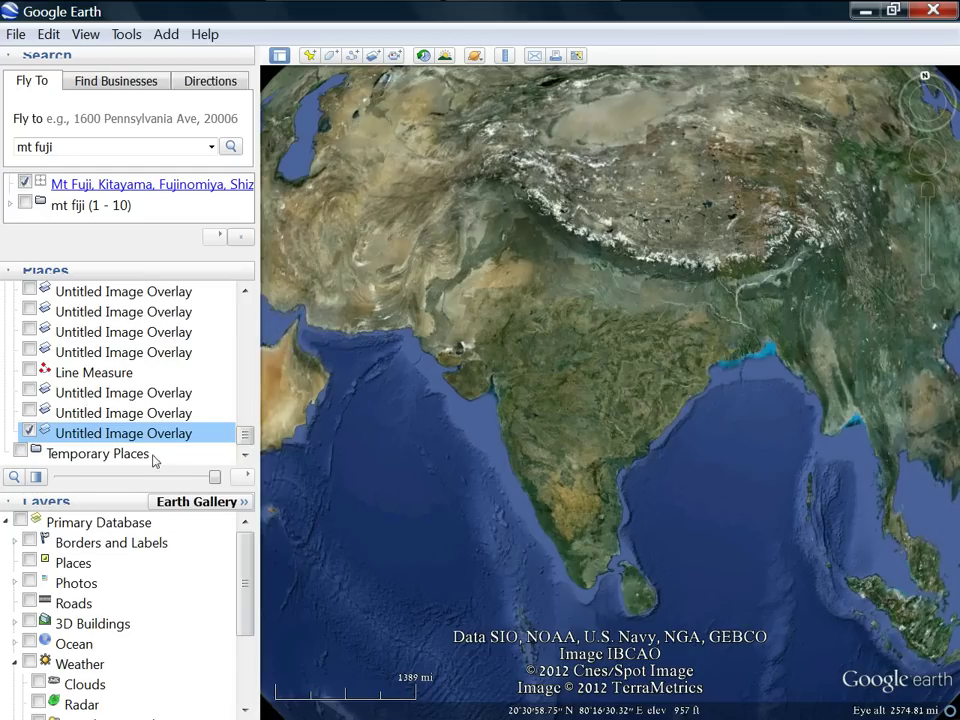
left_click(30, 413)
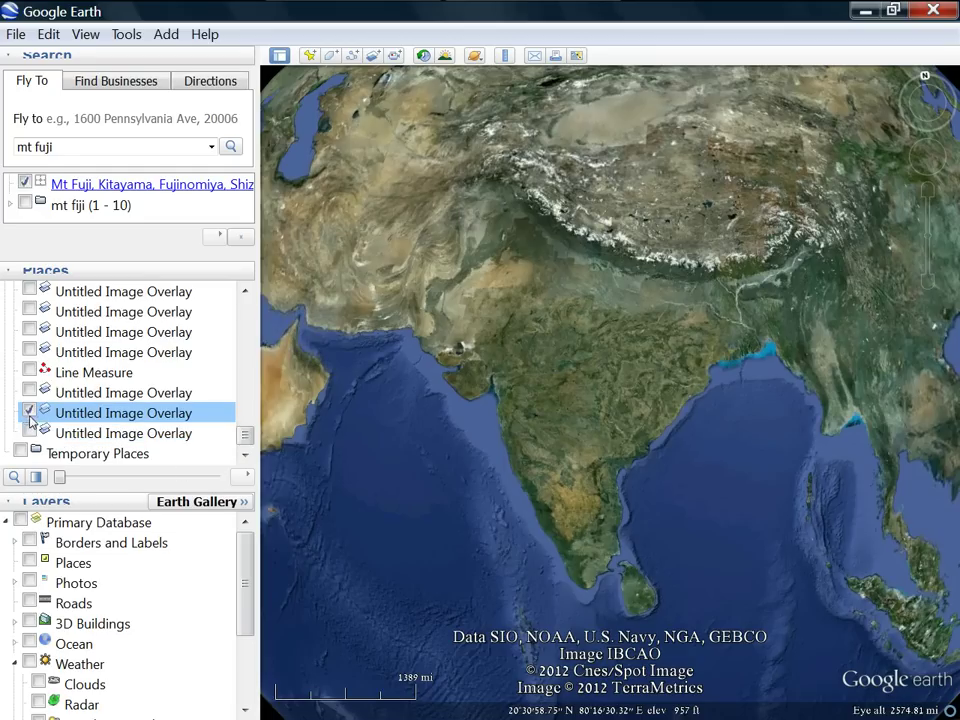
left_click_drag(61, 480, 225, 480)
scroll(339, 468, "down", 3)
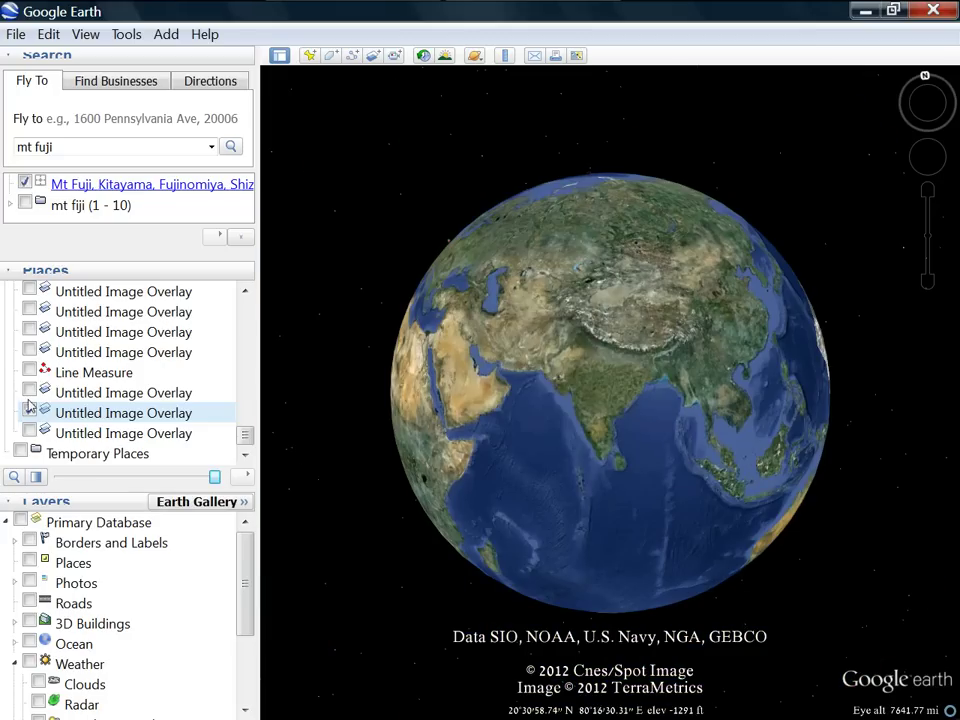
- Show the Untitled Image Overlay directly below Line Measure, check it around East Asia and the Pacific, and hide it again
left_click(30, 393)
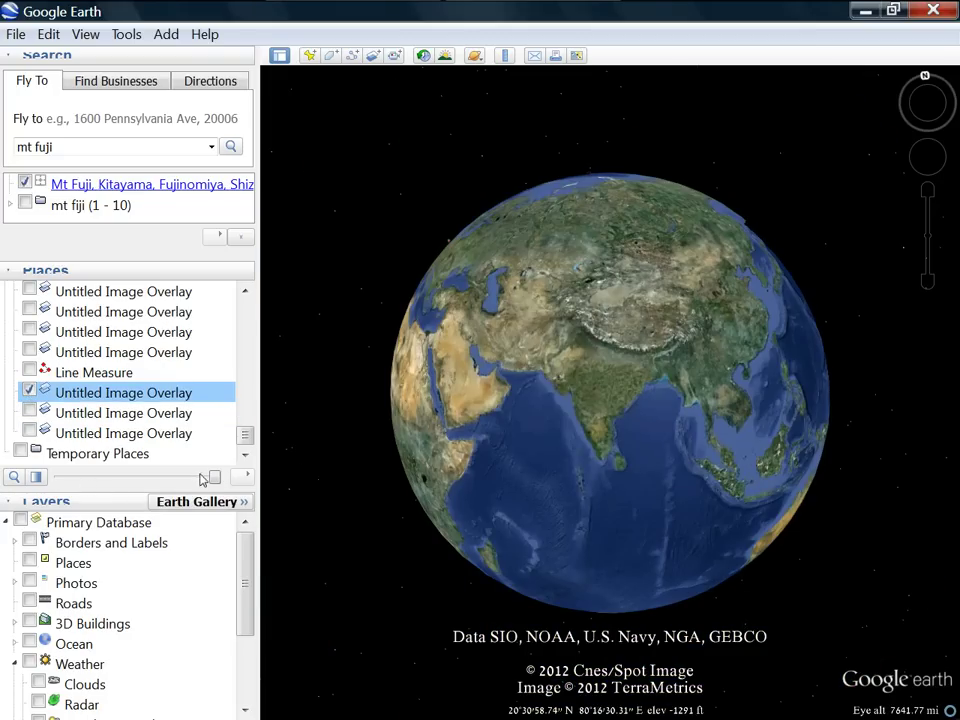
left_click_drag(632, 444, 638, 472)
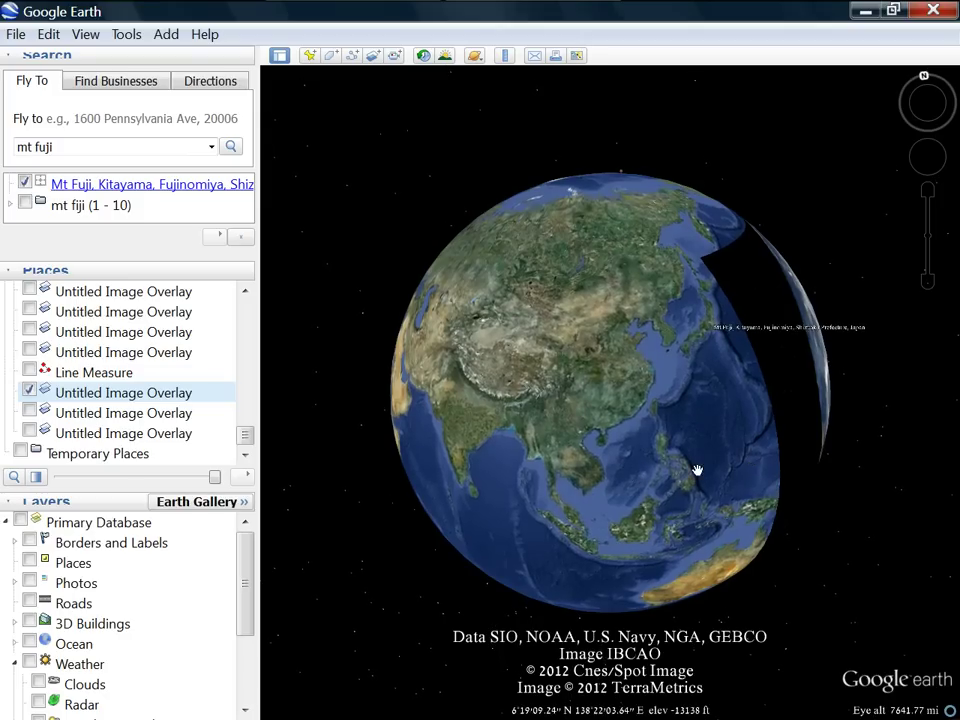
left_click_drag(697, 468, 718, 467)
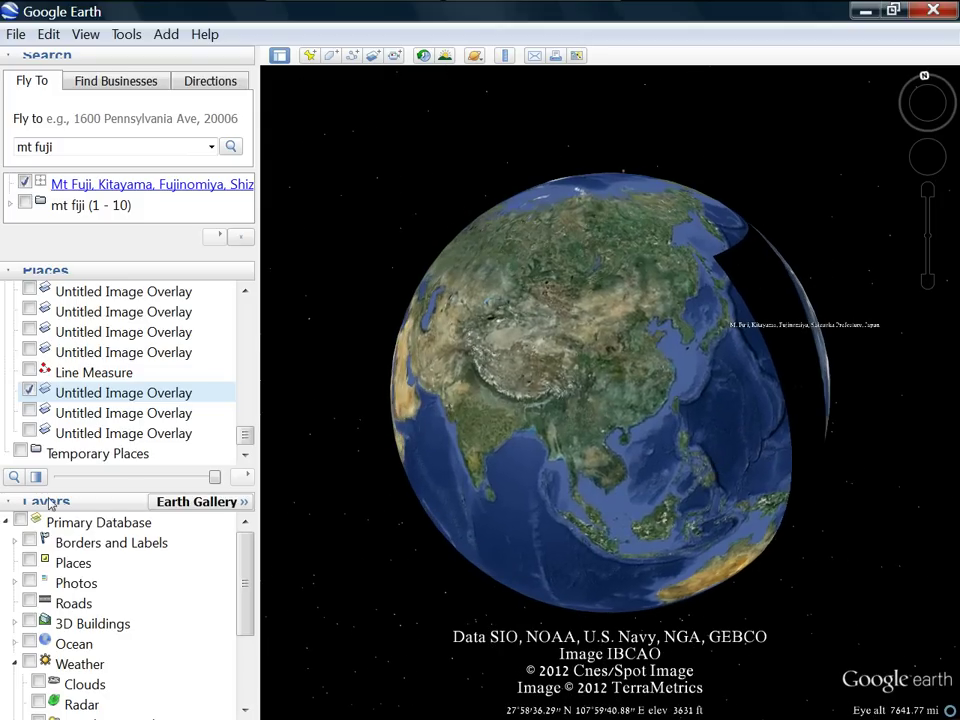
left_click(30, 392)
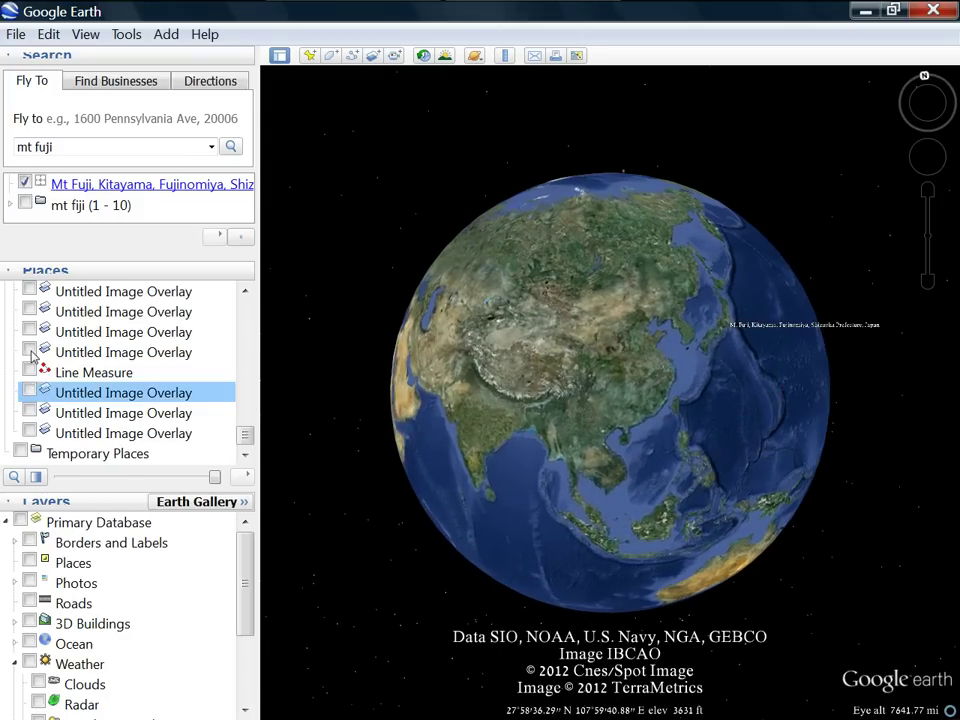
- Show and select the Untitled Image Overlay directly above Line Measure, which places a North American weather image over India
left_click(29, 352)
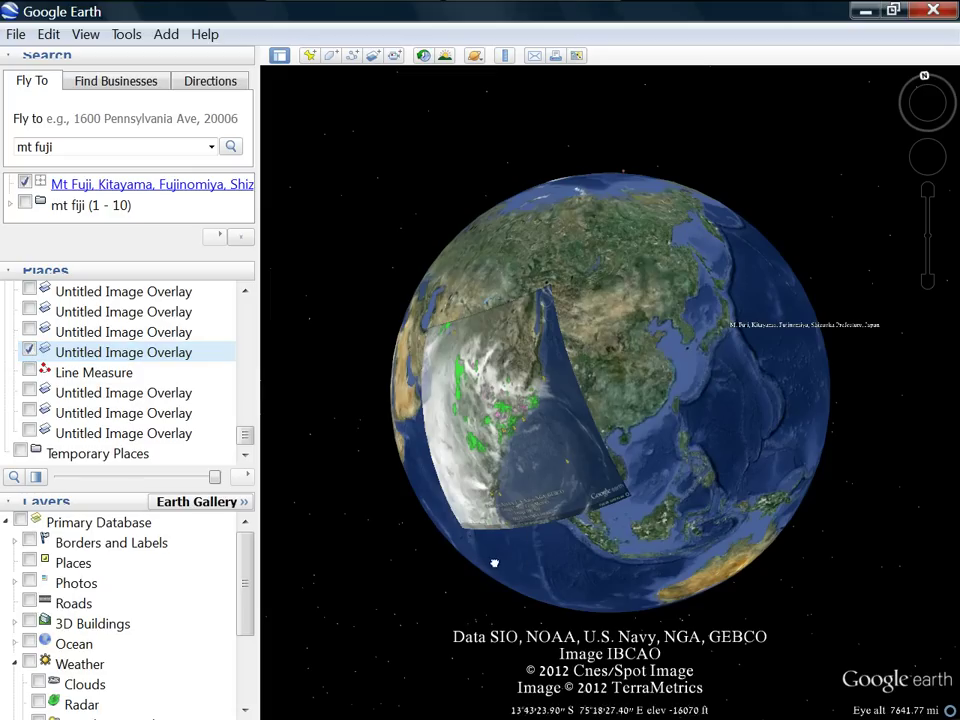
left_click_drag(495, 561, 624, 552)
scroll(538, 528, "up", 3)
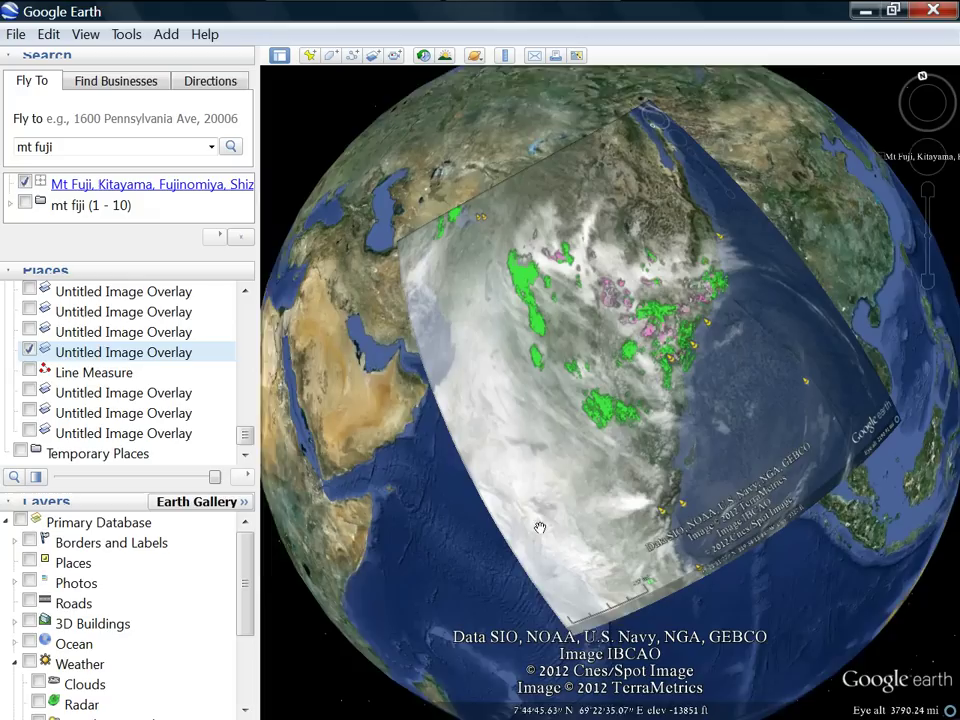
left_click_drag(474, 418, 467, 441)
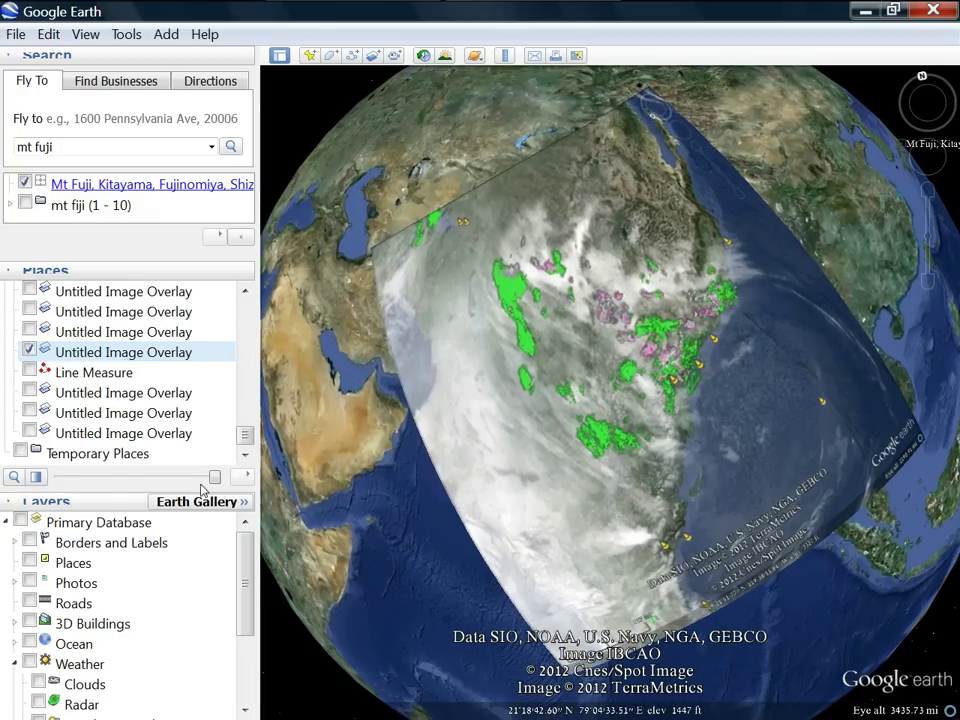
left_click(77, 355)
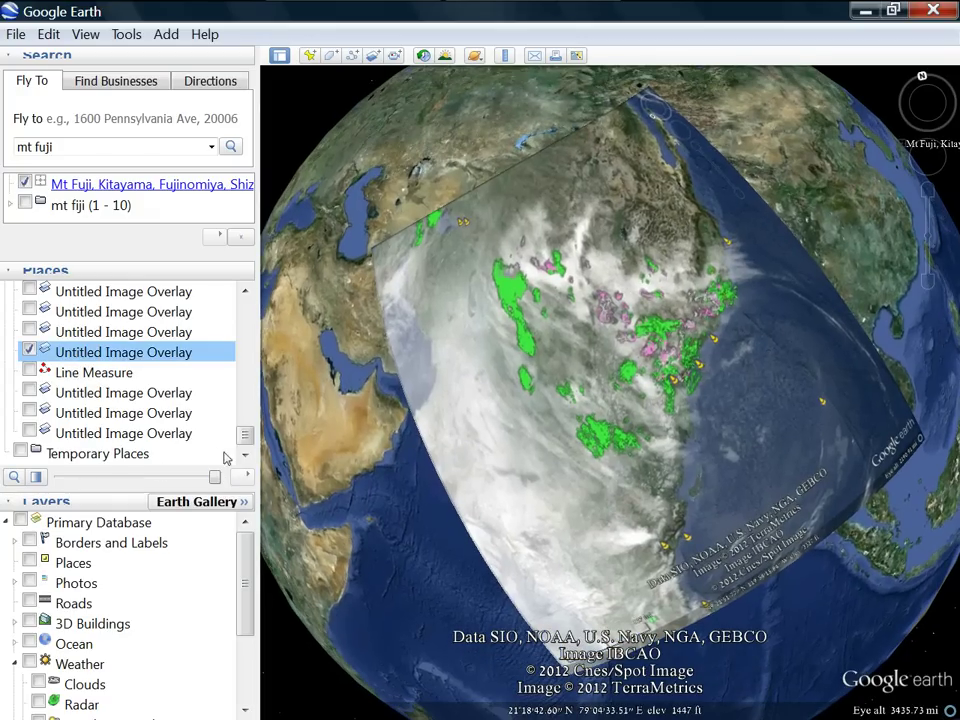
- Turn the globe south-up and fade the weather image overlay to fully transparent to view India and the Himalayas beneath
scroll(468, 471, "down", 3)
left_click_drag(491, 544, 606, 469)
left_click_drag(738, 483, 723, 362)
scroll(514, 484, "up", 3)
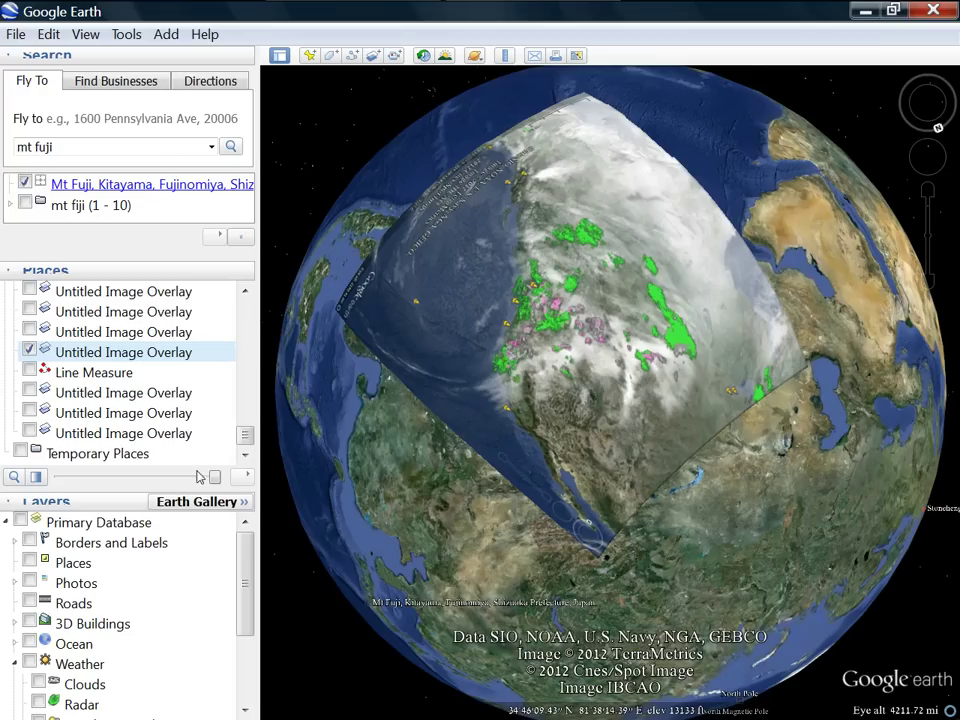
mouse_move(213, 478)
left_mouse_down()
mouse_move(58, 476)
mouse_move(222, 480)
left_mouse_up()
left_click_drag(549, 439, 555, 469)
scroll(561, 446, "up", 3)
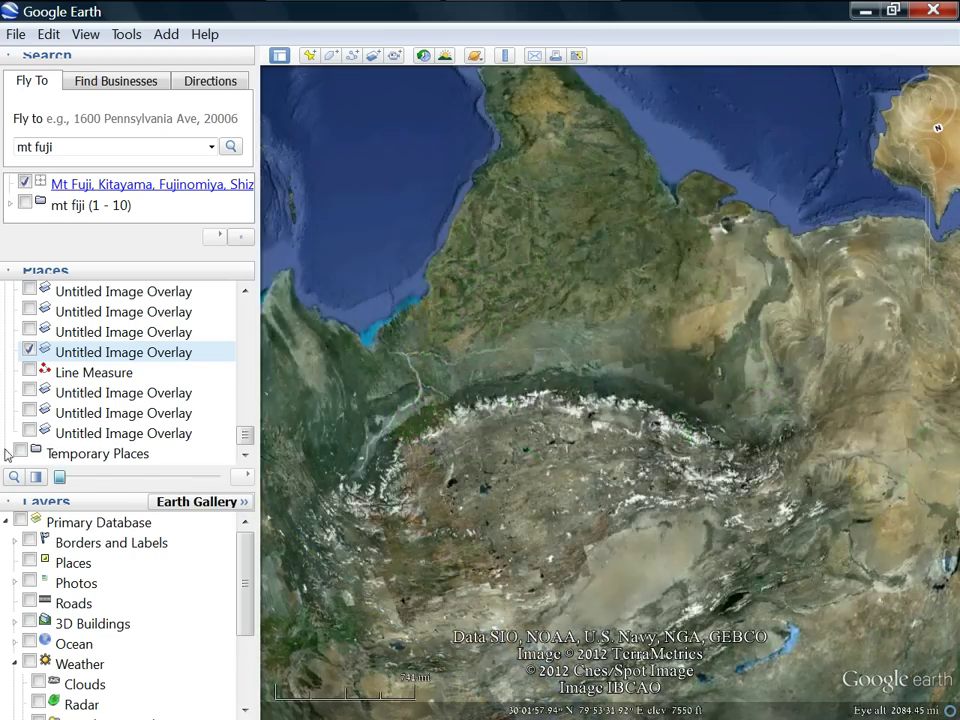
- Vary the weather image overlay's opacity up to full to compare its clouds and radar patches with the Himalayas
left_click_drag(5, 450, 183, 472)
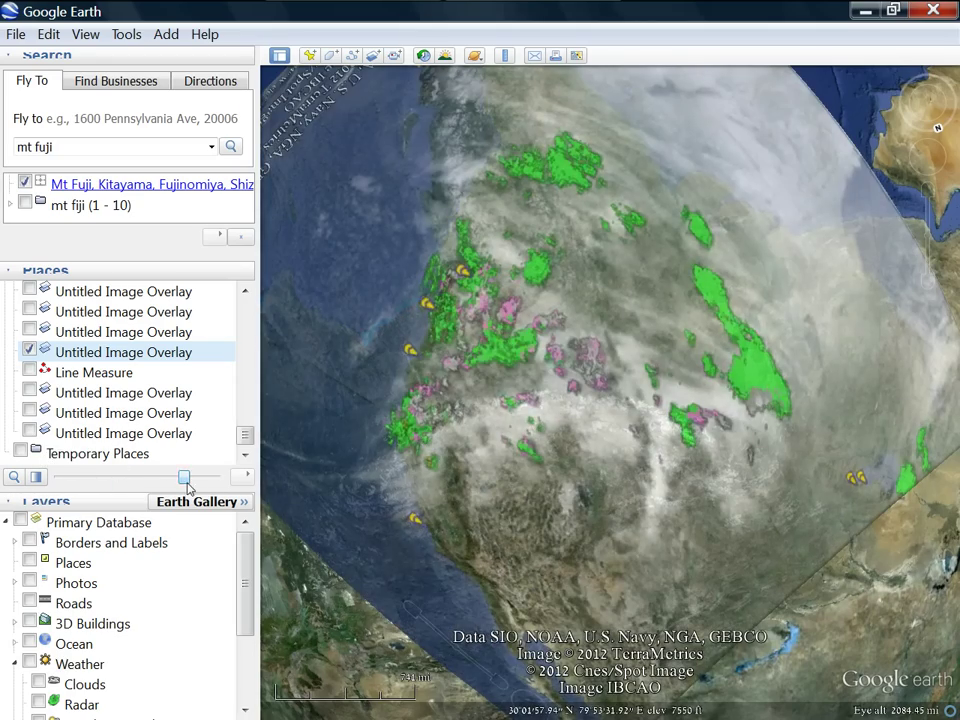
left_click_drag(184, 476, 214, 476)
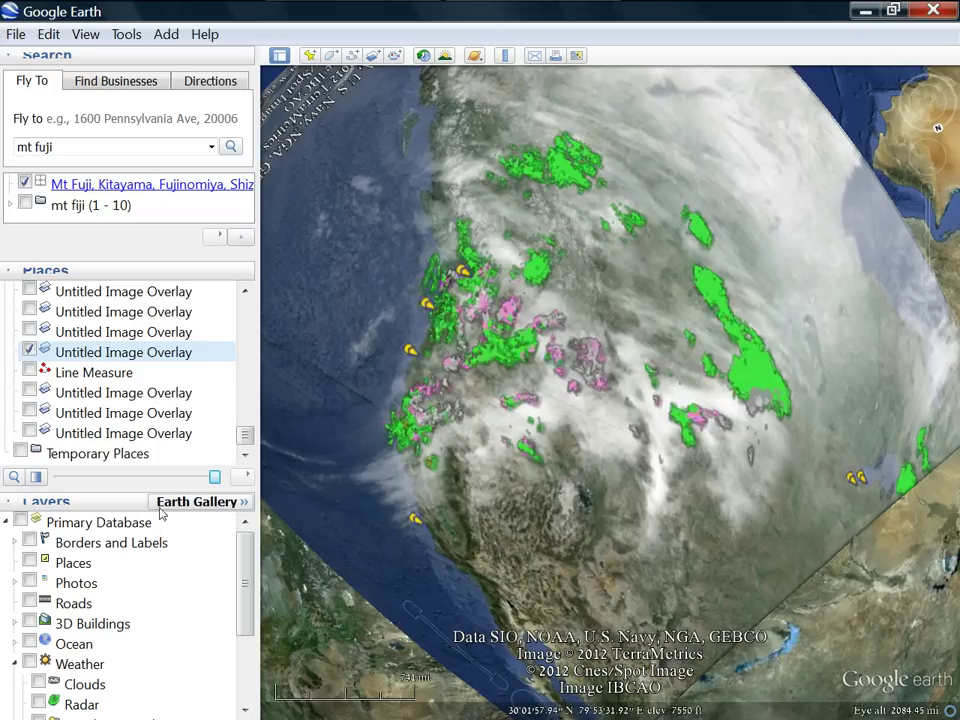
mouse_move(214, 477)
left_mouse_down()
mouse_move(60, 477)
mouse_move(214, 477)
left_mouse_up()
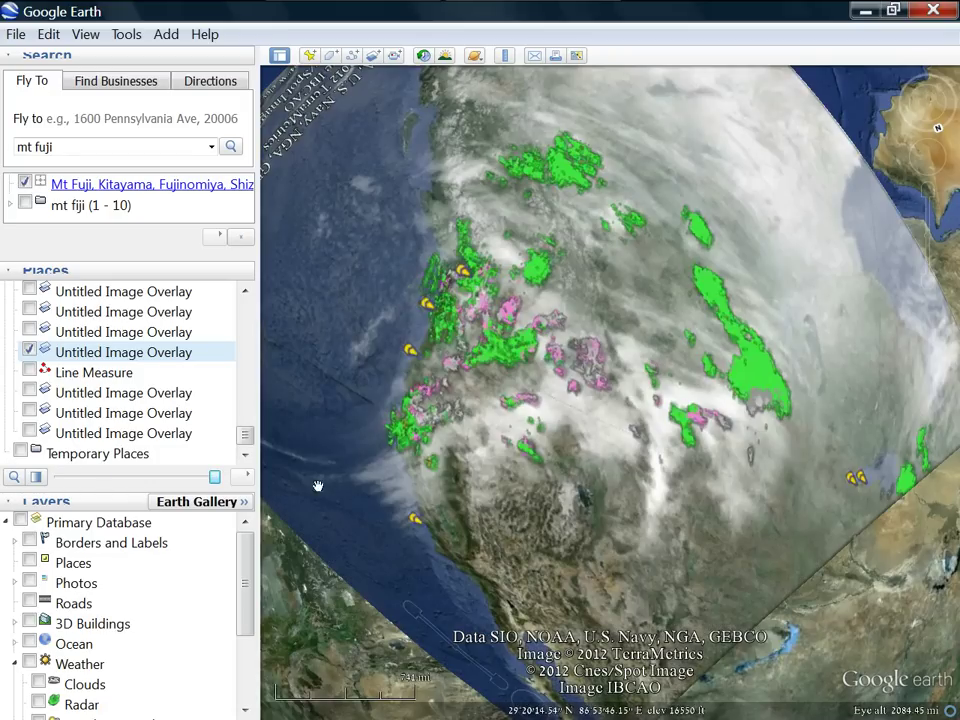
left_click_drag(212, 477, 422, 348)
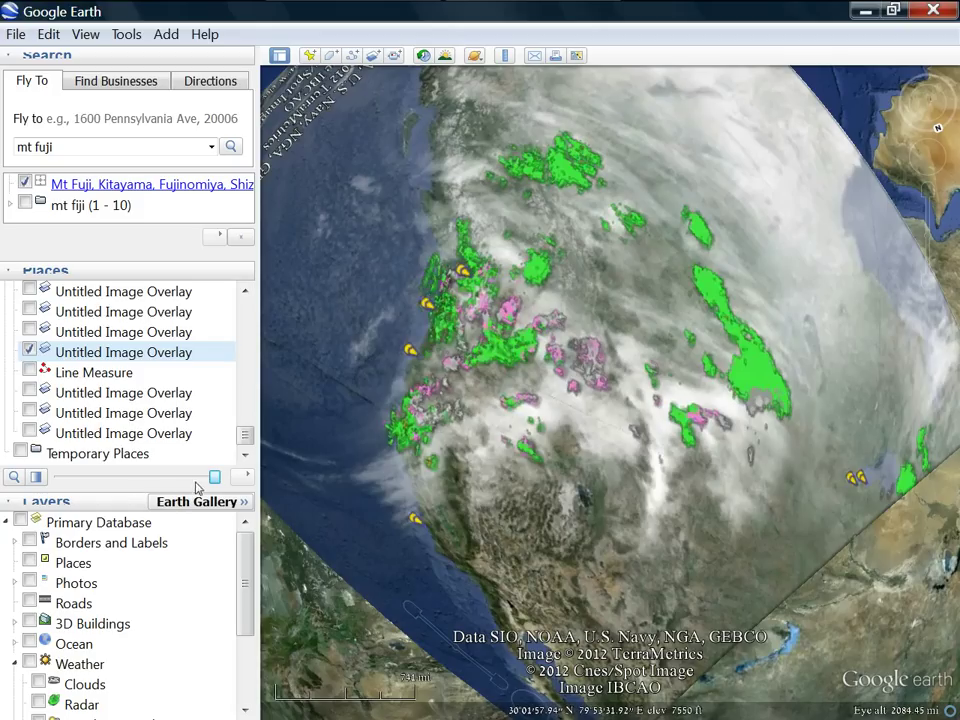
left_click_drag(212, 480, 214, 452)
- Examine the weather overlay's placement on the south-up globe relative to Asia, Arabia and the Arctic
scroll(603, 445, "down", 5)
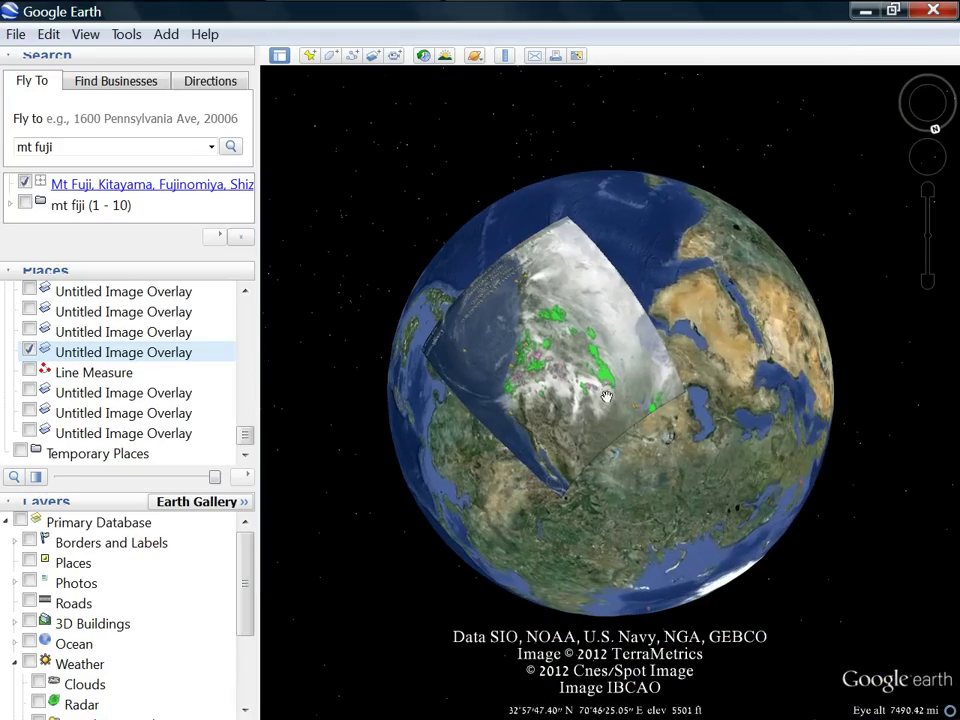
left_click_drag(532, 409, 494, 409)
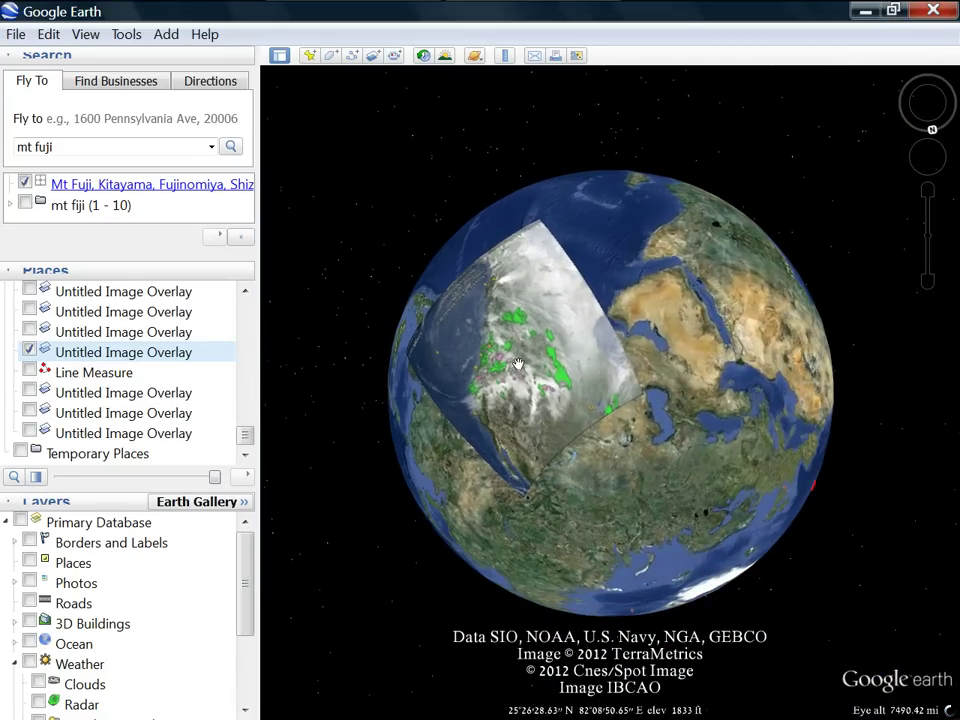
left_click_drag(538, 469, 608, 424)
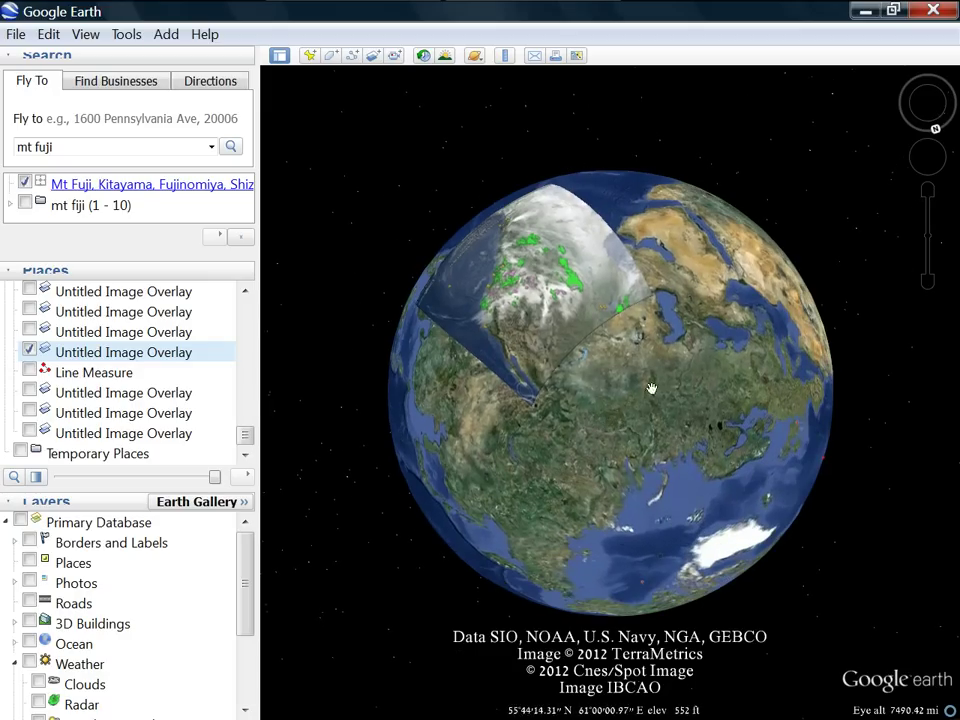
left_click_drag(660, 483, 634, 452)
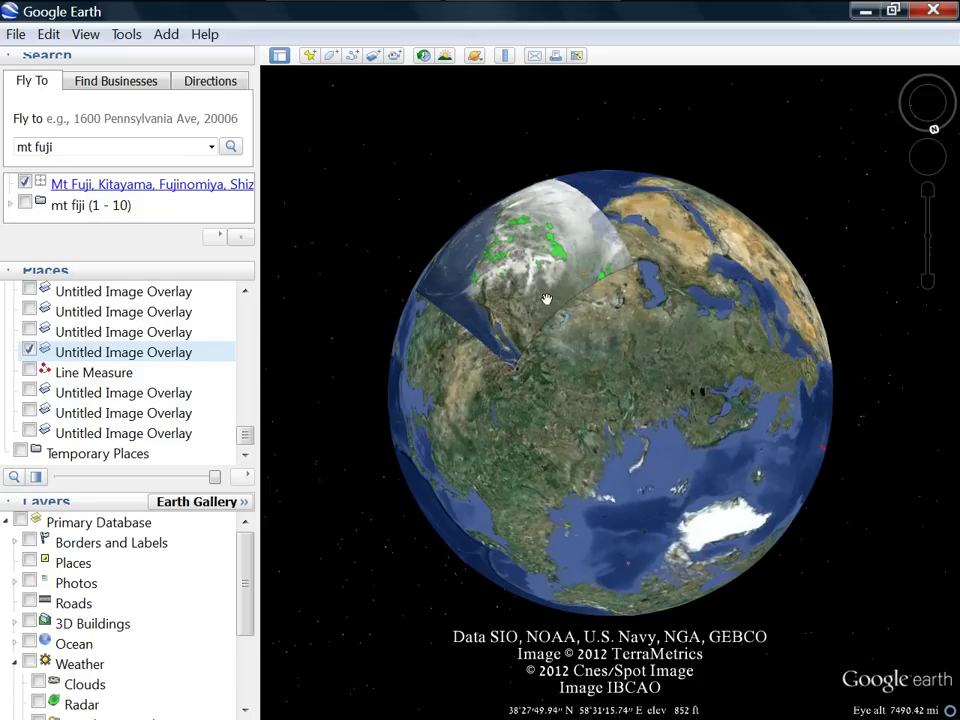
left_click_drag(639, 373, 636, 445)
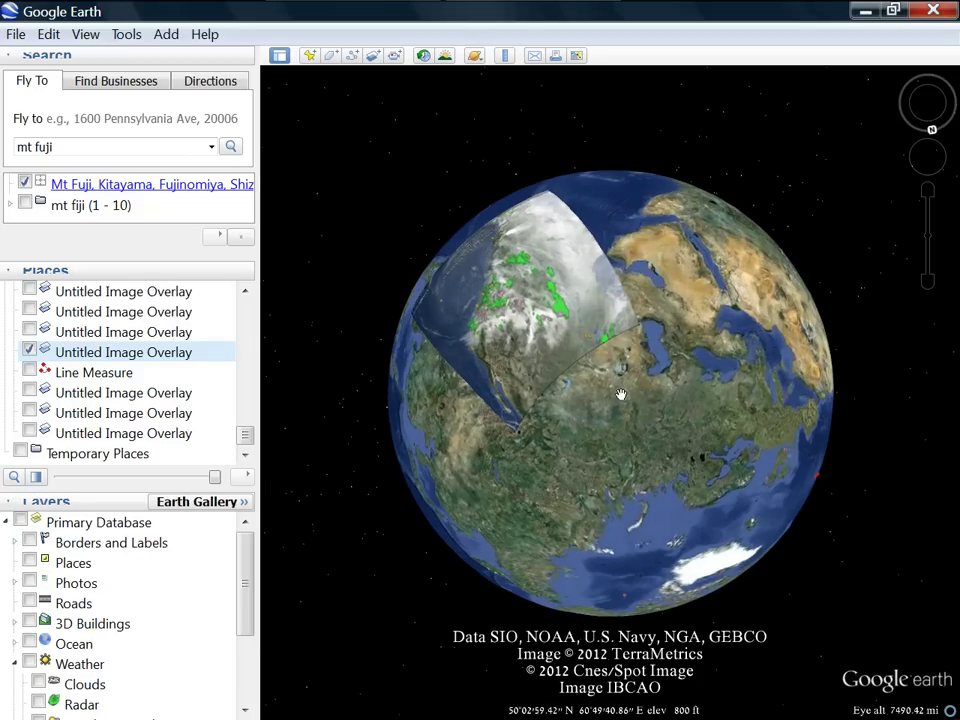
left_click_drag(617, 393, 549, 461)
- Fade the weather image overlay to fully transparent to reveal the Tibetan Plateau and the surrounding Asian terrain
scroll(629, 474, "up", 3)
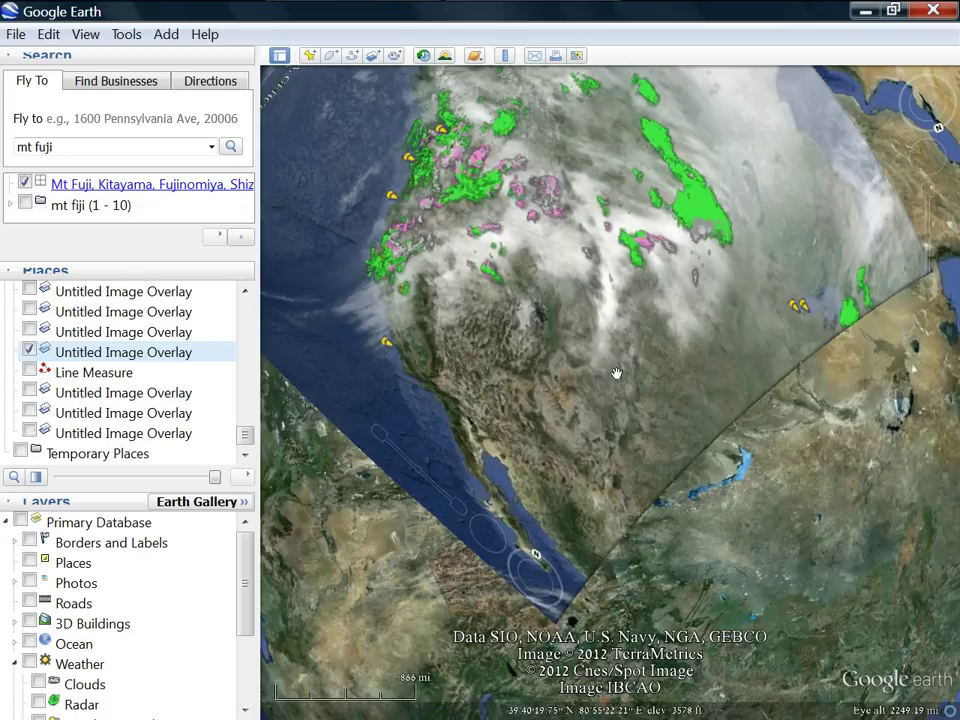
left_click_drag(207, 484, 60, 480)
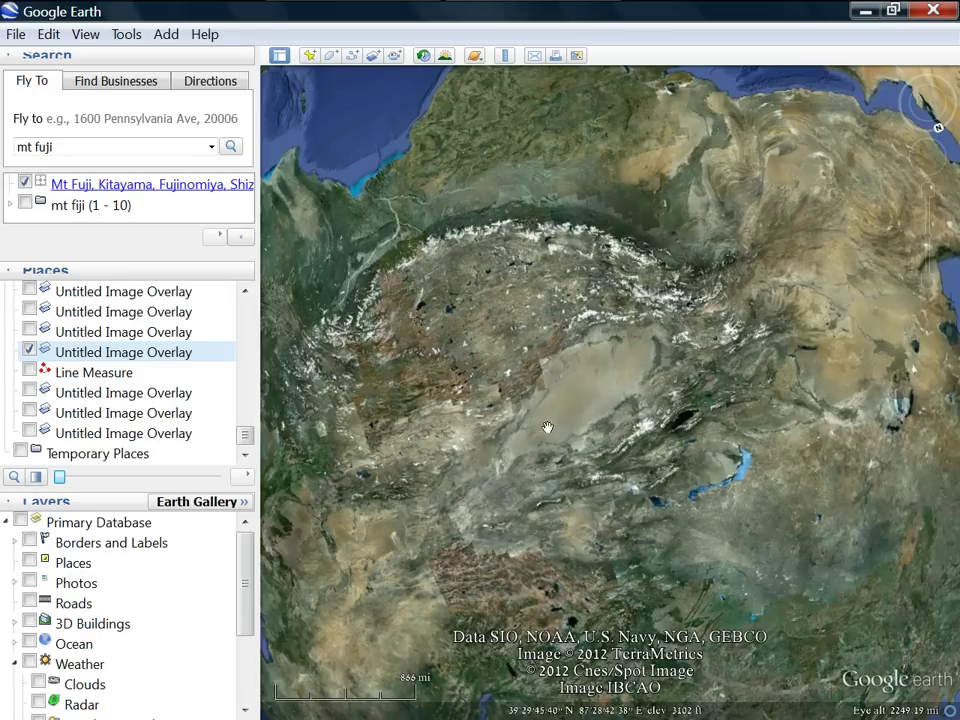
scroll(566, 410, "down", 3)
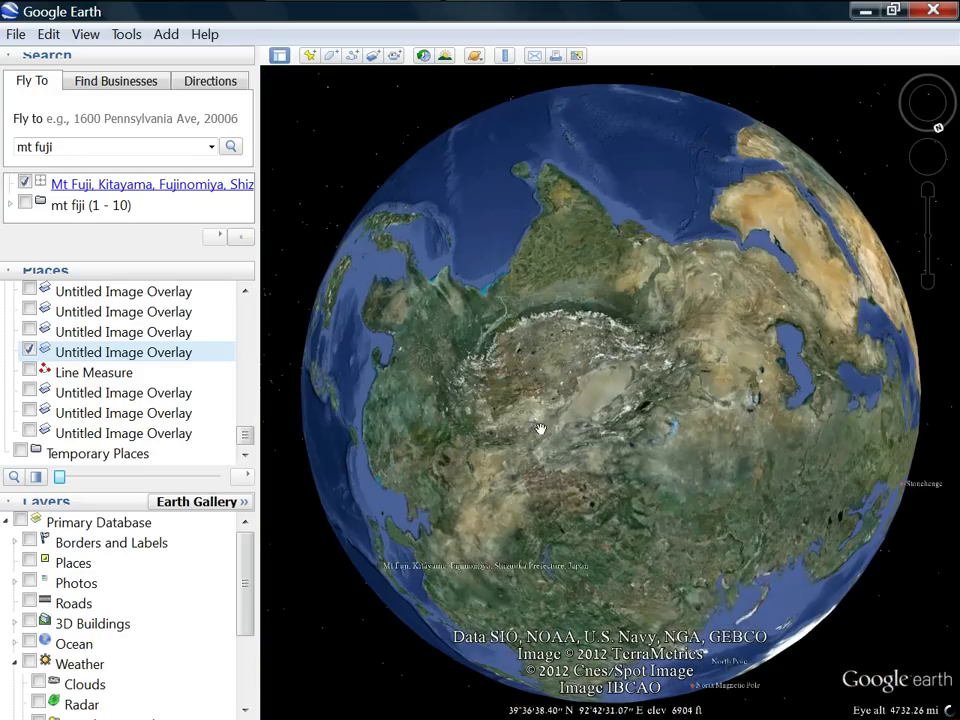
- Compare the Tibetan Plateau and Himalayas with the weather image overlay by raising it to full opacity and fading it out again
scroll(626, 355, "up", 3)
left_click_drag(62, 479, 214, 478)
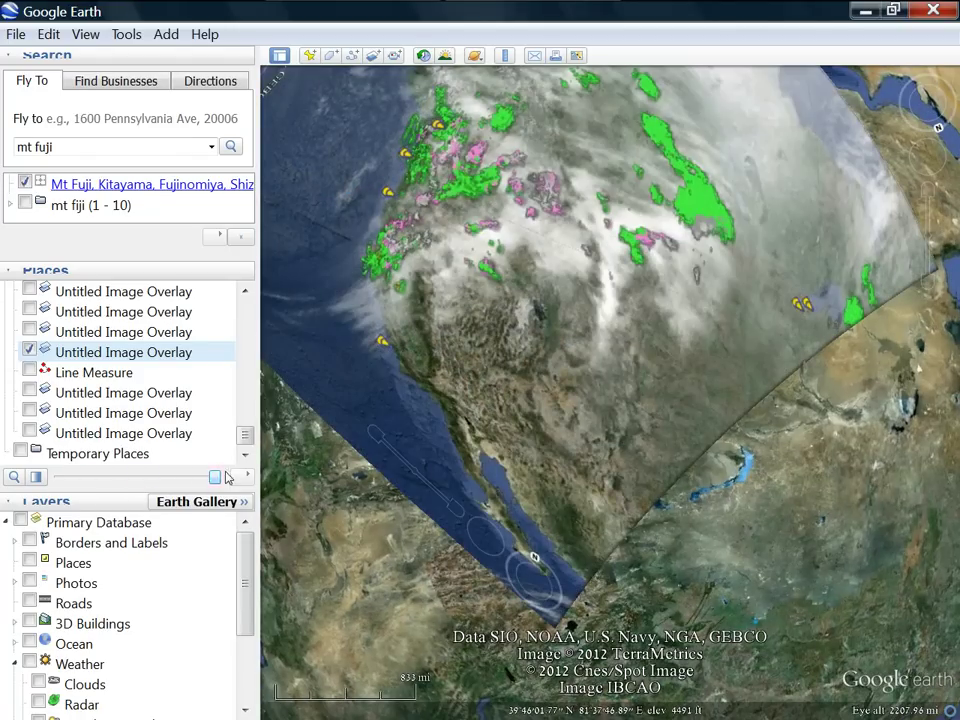
left_click_drag(214, 477, 60, 476)
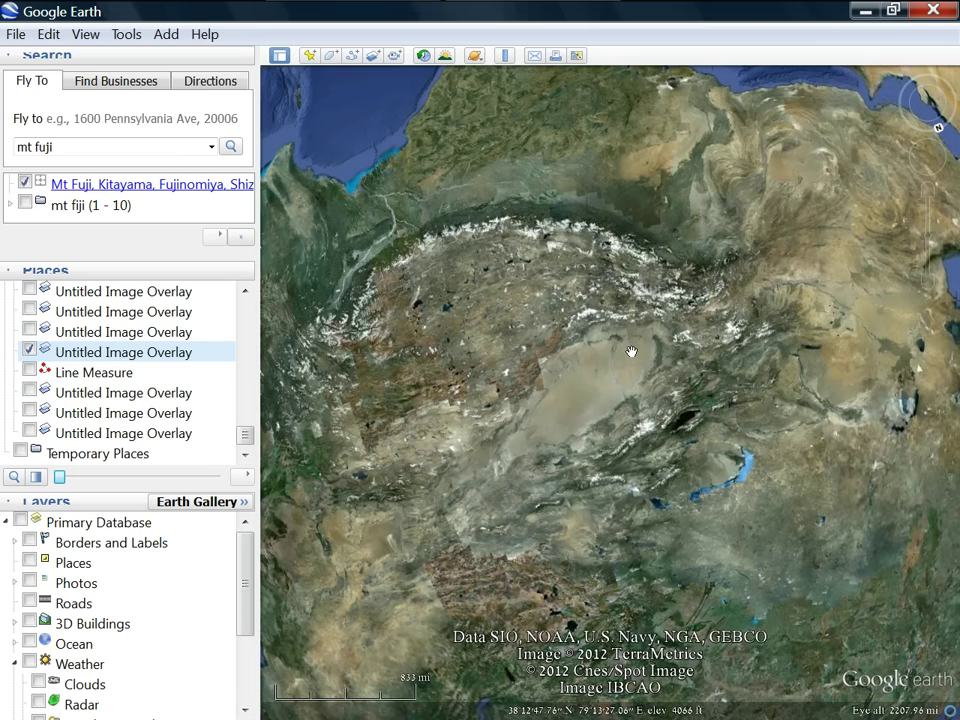
scroll(587, 394, "down", 5)
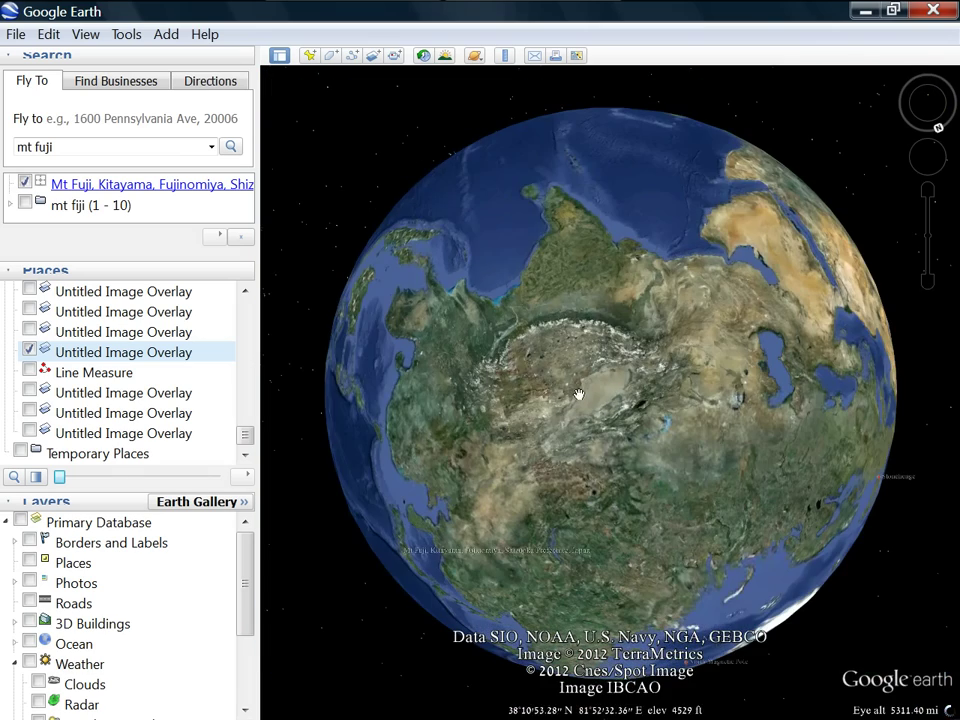
scroll(511, 417, "up", 4)
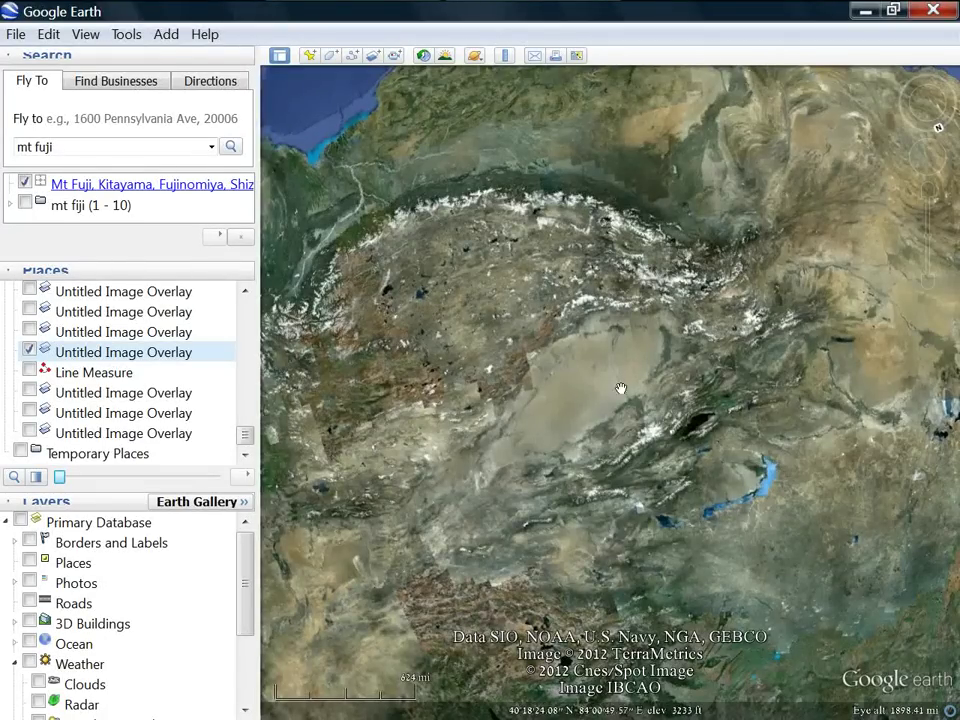
- Restore the weather image overlay to full opacity over the Tibetan Plateau on the south-up globe
left_click_drag(59, 477, 36, 474)
left_click(36, 478)
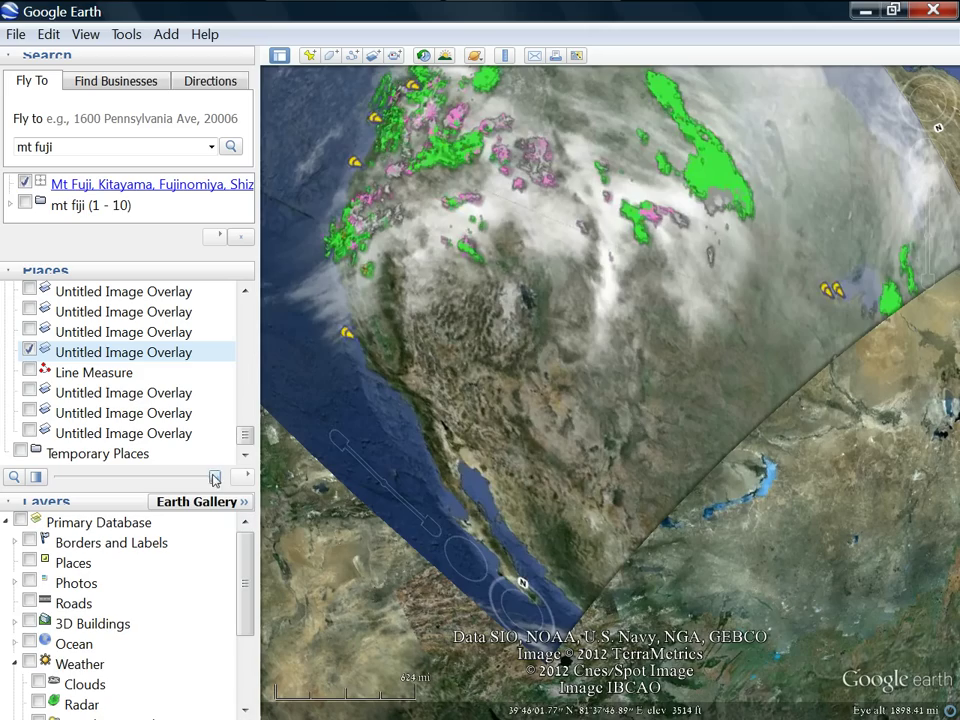
left_click_drag(212, 475, 420, 462)
scroll(572, 457, "down", 3)
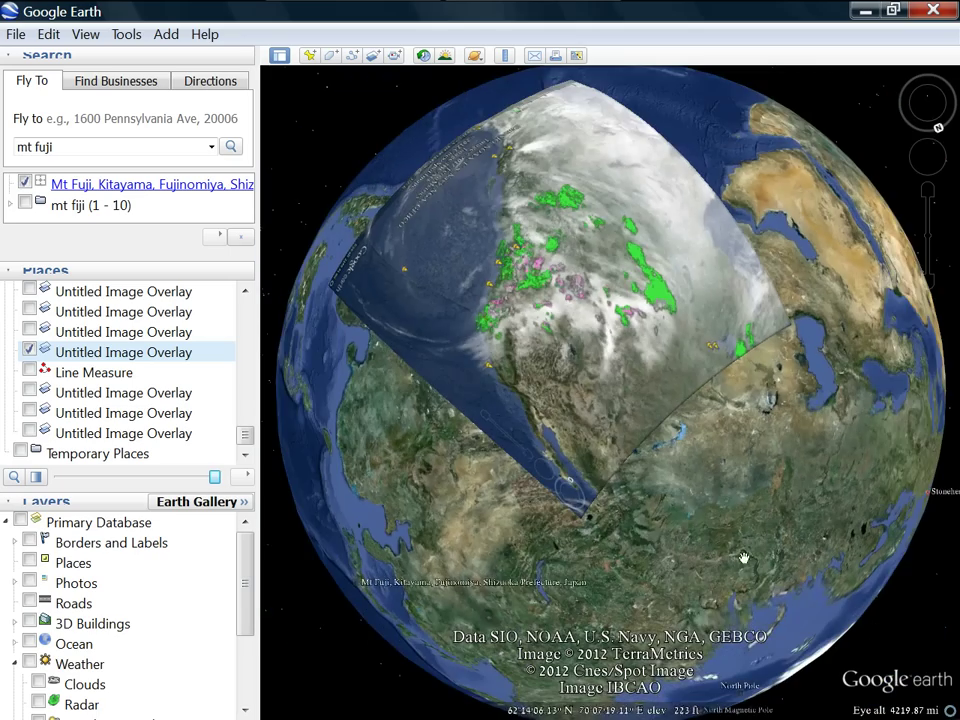
- Examine the actual terrain of western North America on the north-up globe for comparison with the overlay
left_click_drag(710, 625, 716, 295)
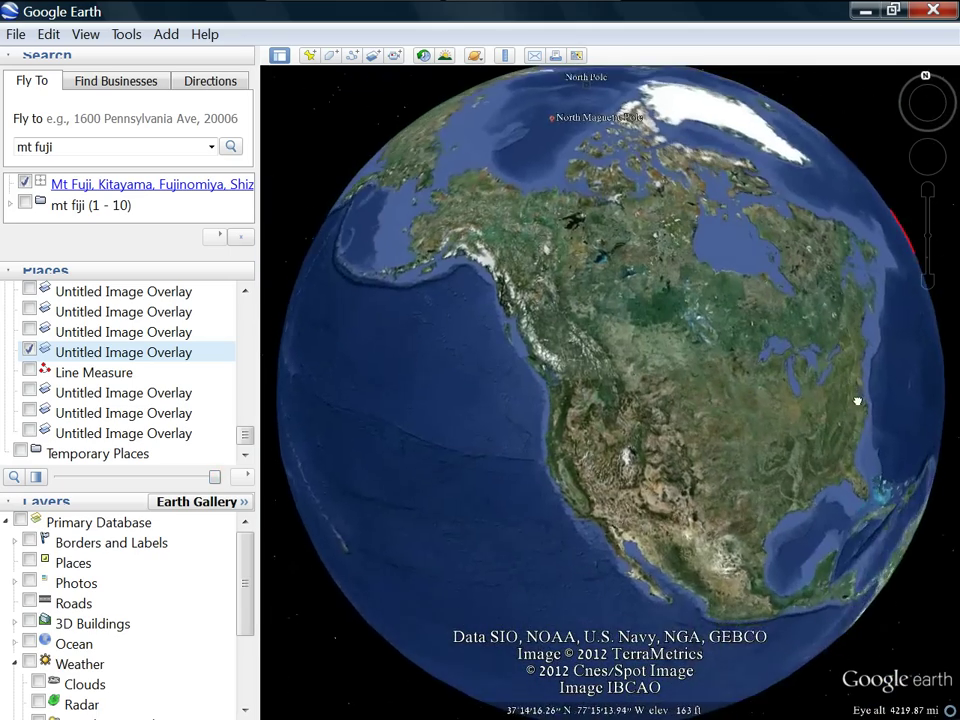
scroll(733, 476, "up", 3)
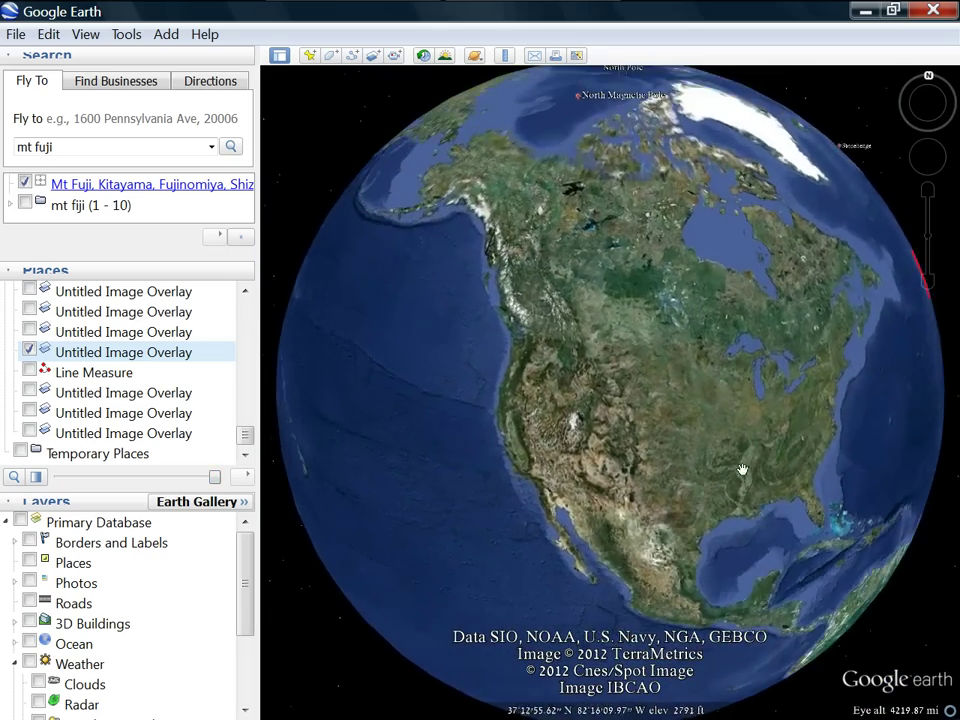
left_click_drag(661, 436, 647, 365)
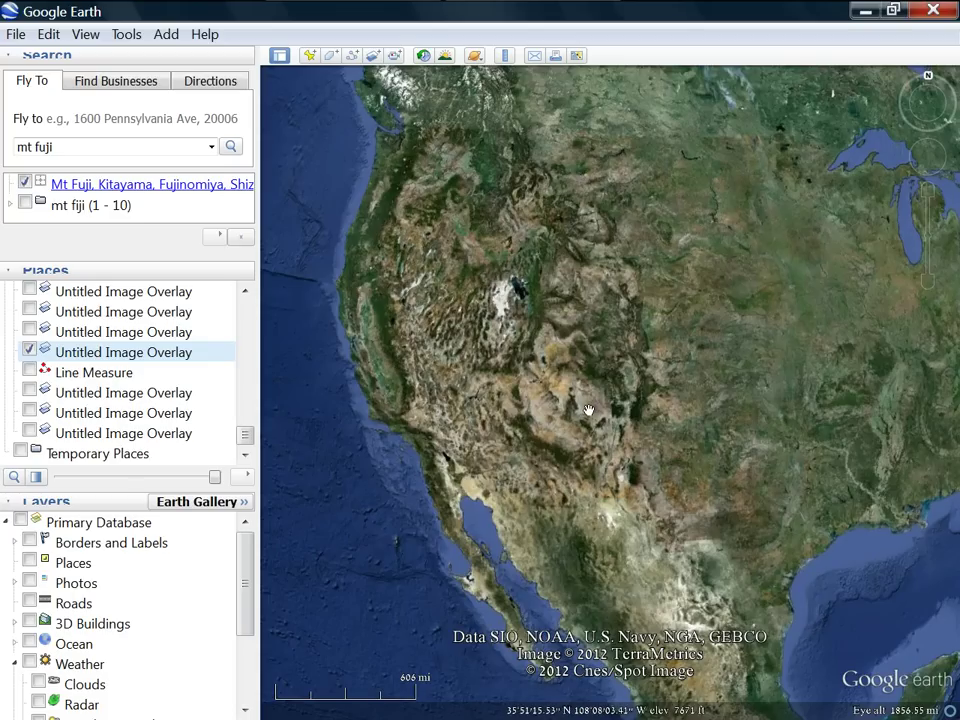
- Hide the weather image overlay and show the Antarctica cloud image overlay listed directly below Line Measure, on the Pacific side
scroll(477, 433, "down", 3)
scroll(396, 489, "down", 4)
left_click_drag(482, 484, 700, 480)
left_click_drag(503, 499, 628, 444)
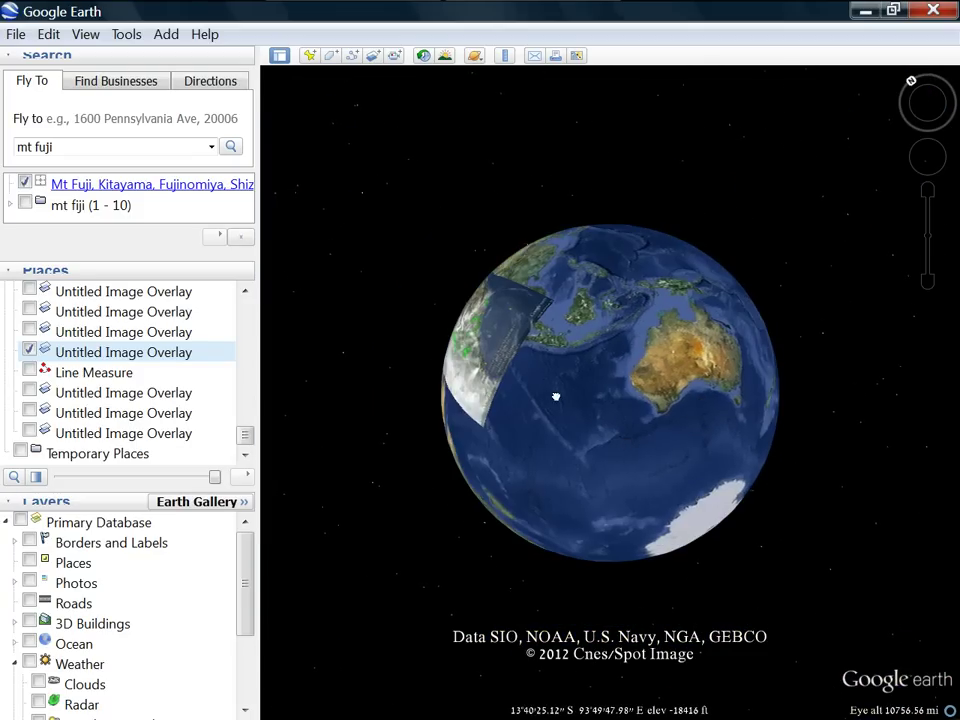
left_click_drag(688, 481, 635, 445)
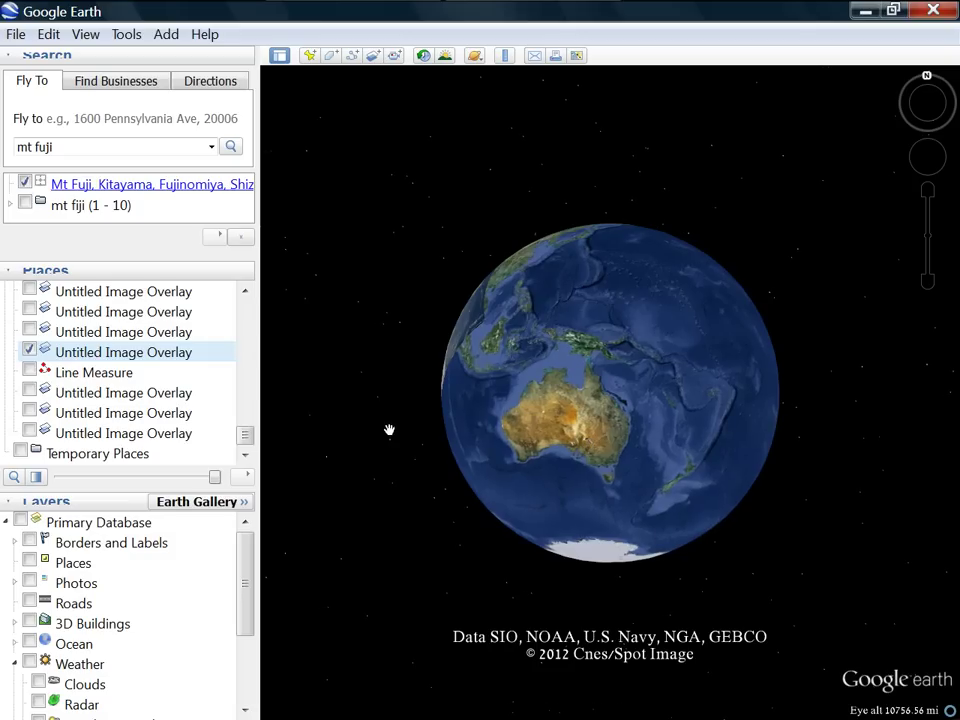
left_click(30, 352)
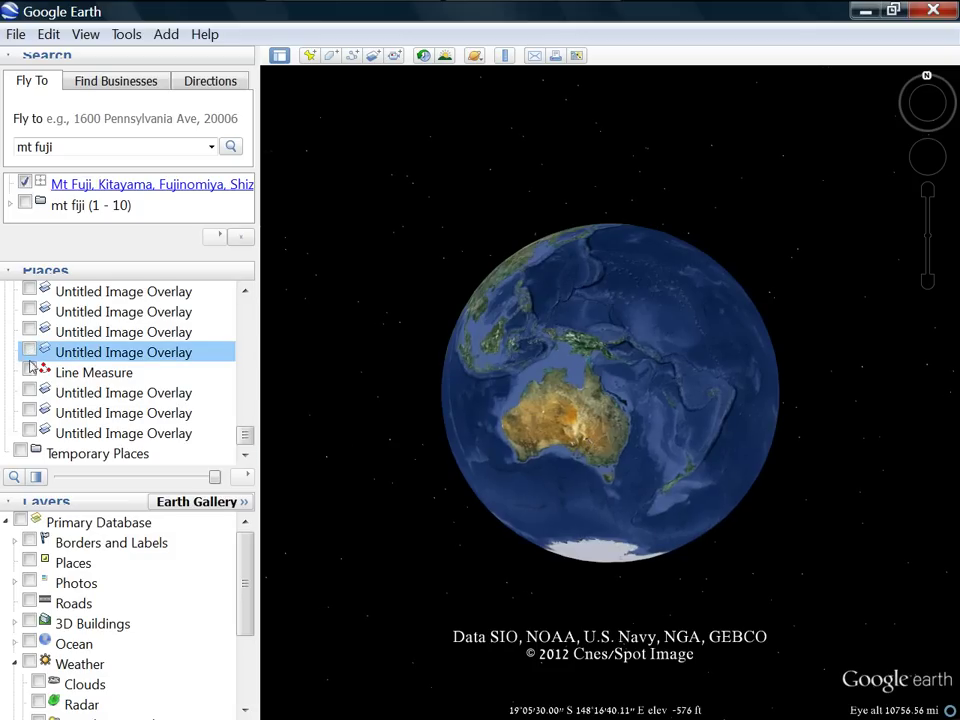
left_click(29, 392)
double_click(744, 321)
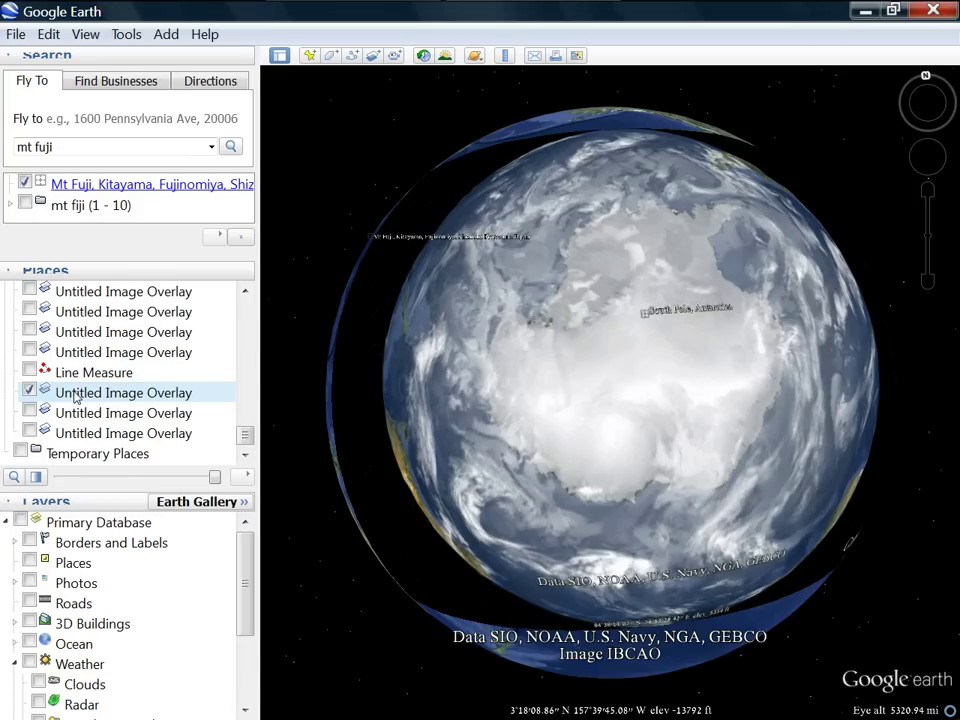
- Compare the cloud-covered Antarctica overlay with the real Antarctic continent around the South Pole
left_click_drag(688, 403, 659, 420)
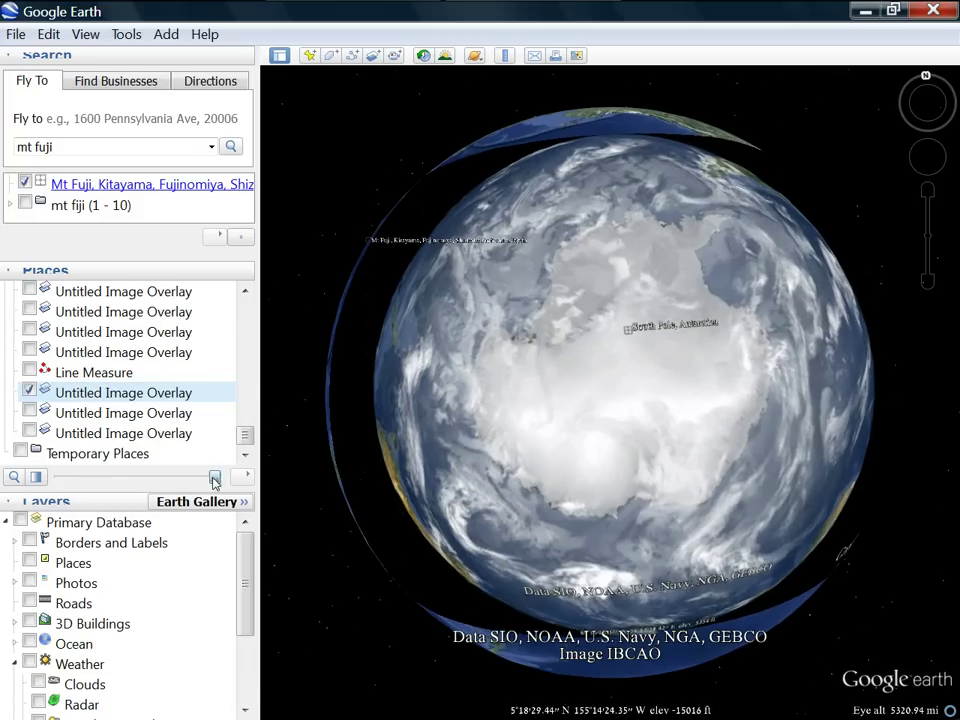
left_click_drag(208, 478, 450, 488)
left_click_drag(714, 520, 619, 337)
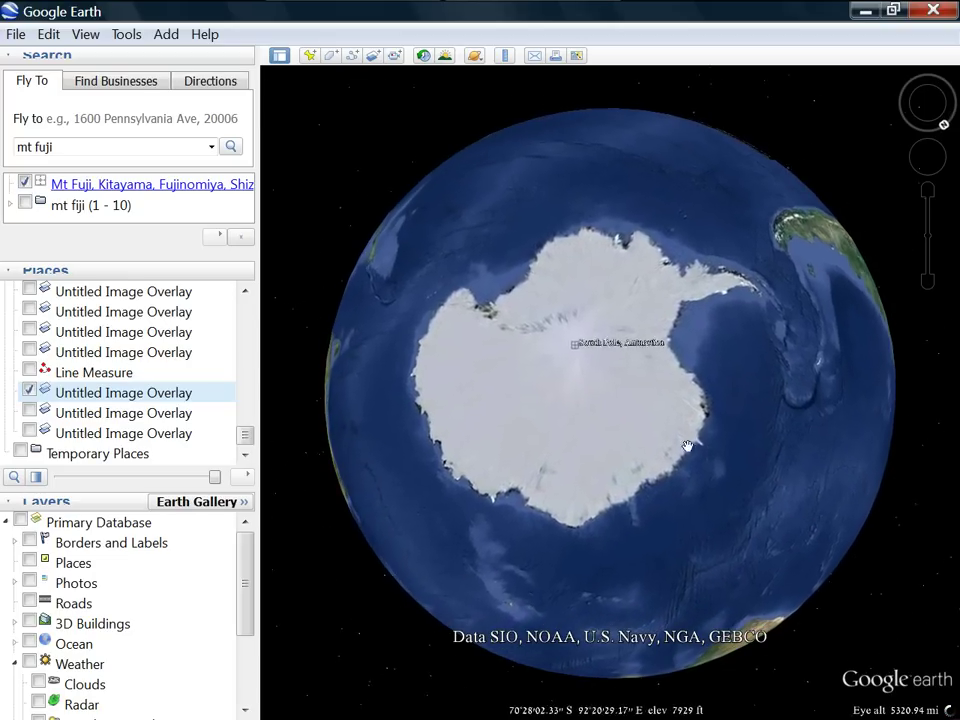
left_click_drag(576, 336, 598, 364)
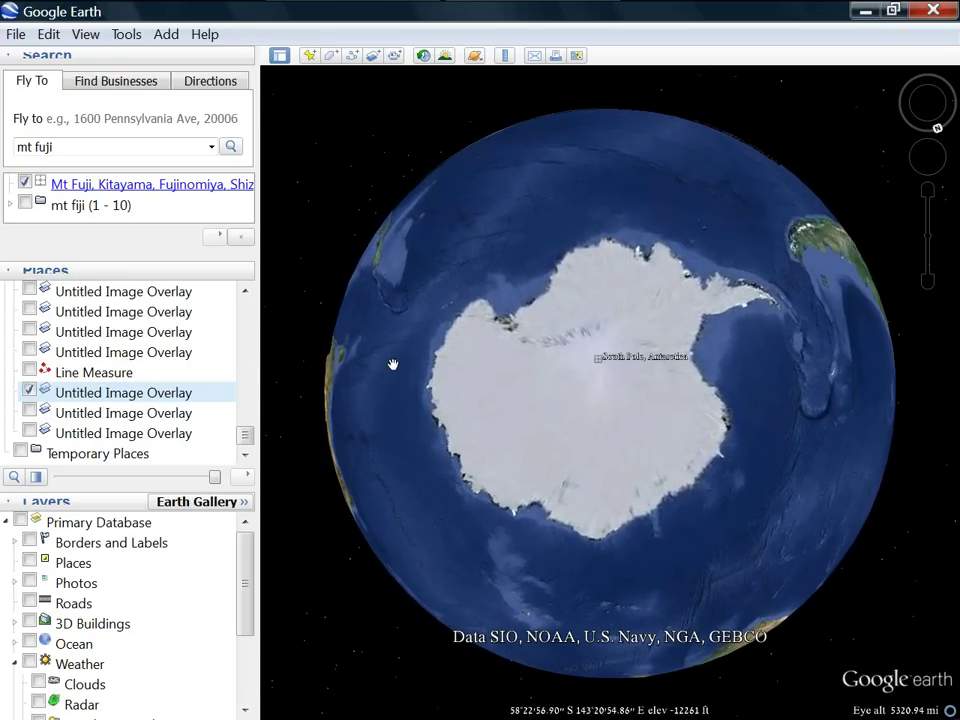
- Examine the Antarctica cloud overlay's coastline and cloud swirls where it covers the Pacific
left_click_drag(570, 176, 561, 375)
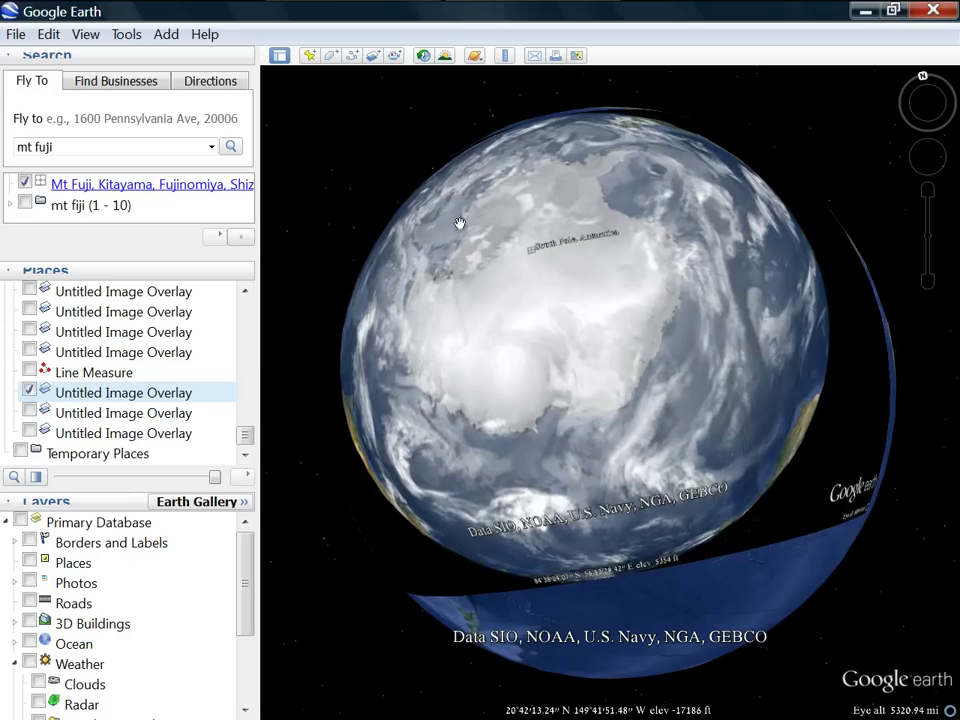
left_click_drag(530, 406, 551, 523)
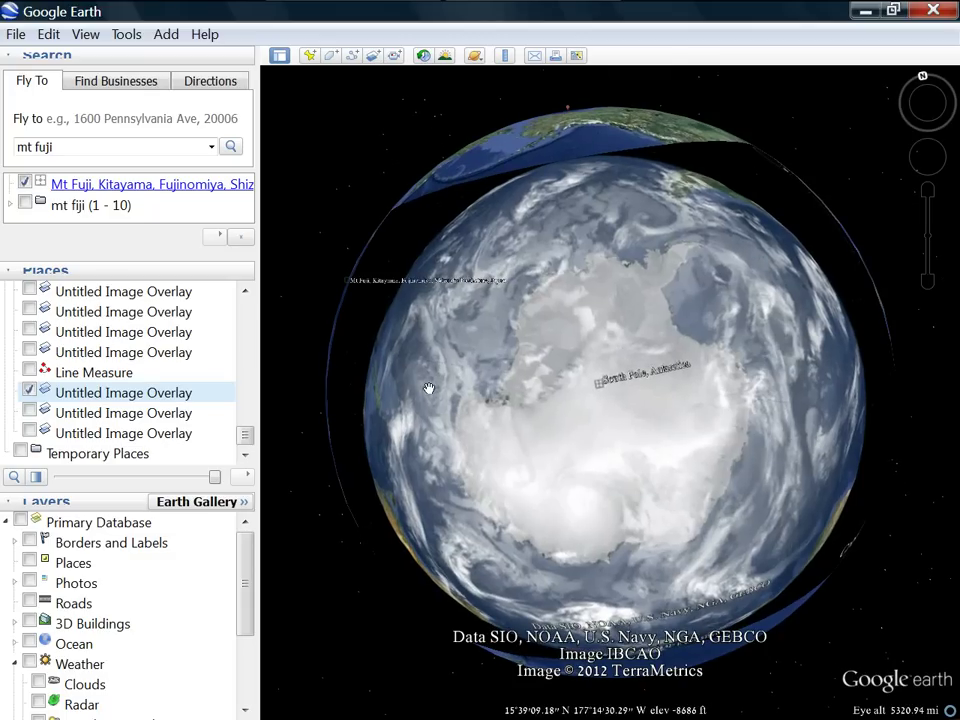
left_click_drag(439, 491, 427, 443)
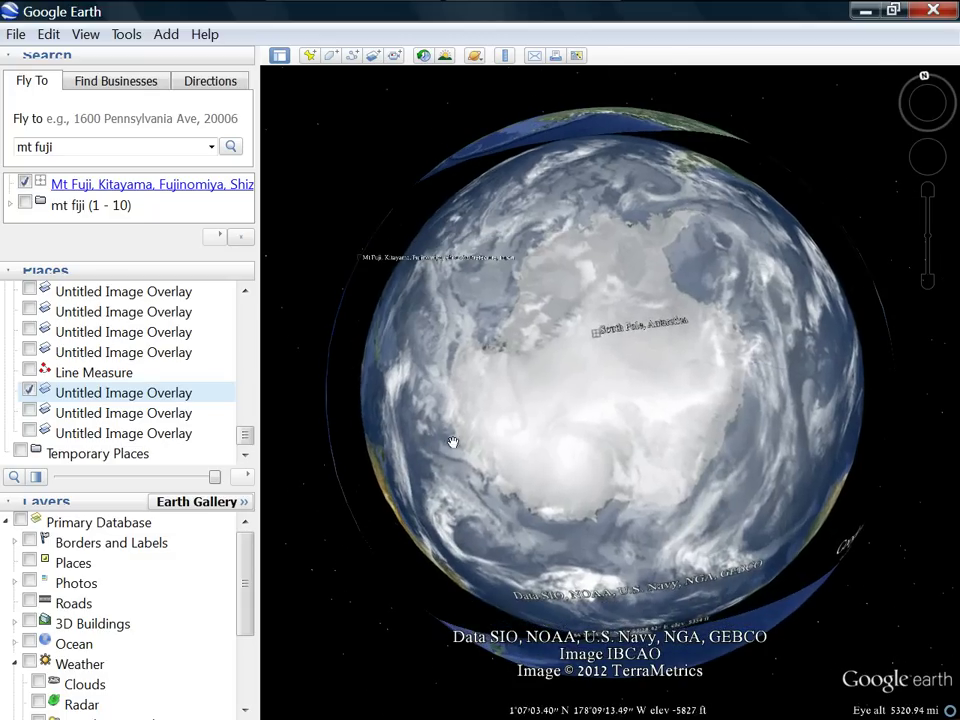
left_click_drag(777, 383, 778, 396)
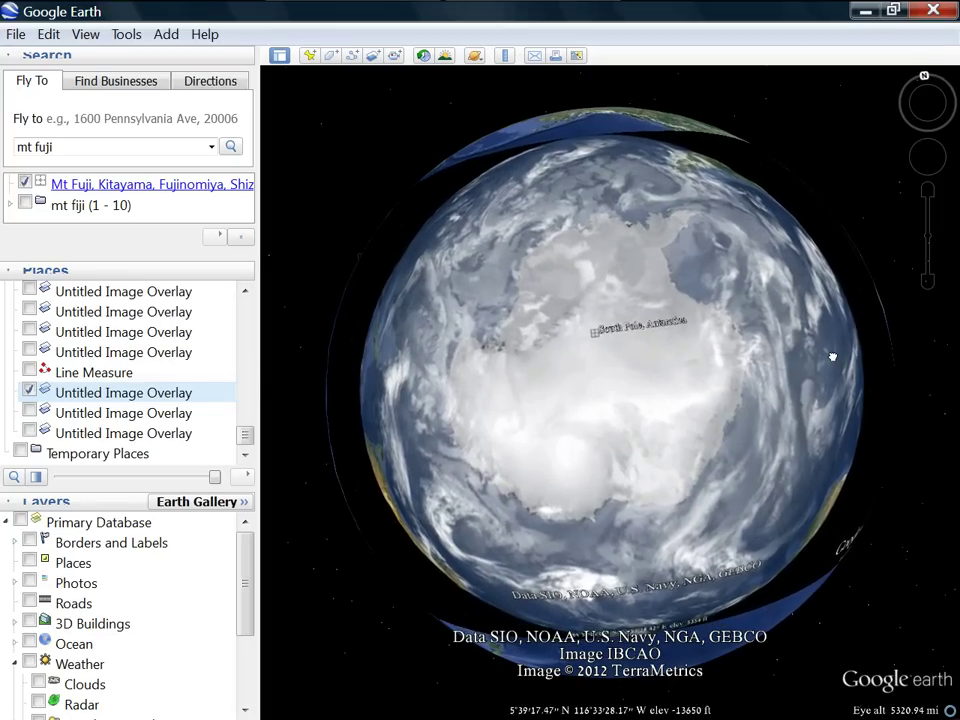
- Show the Moon surface image overlay on top of the Antarctica cloud overlay and inspect its dark central basin up close
left_click(29, 413)
left_click_drag(570, 356, 576, 425)
left_click_drag(370, 386, 370, 405)
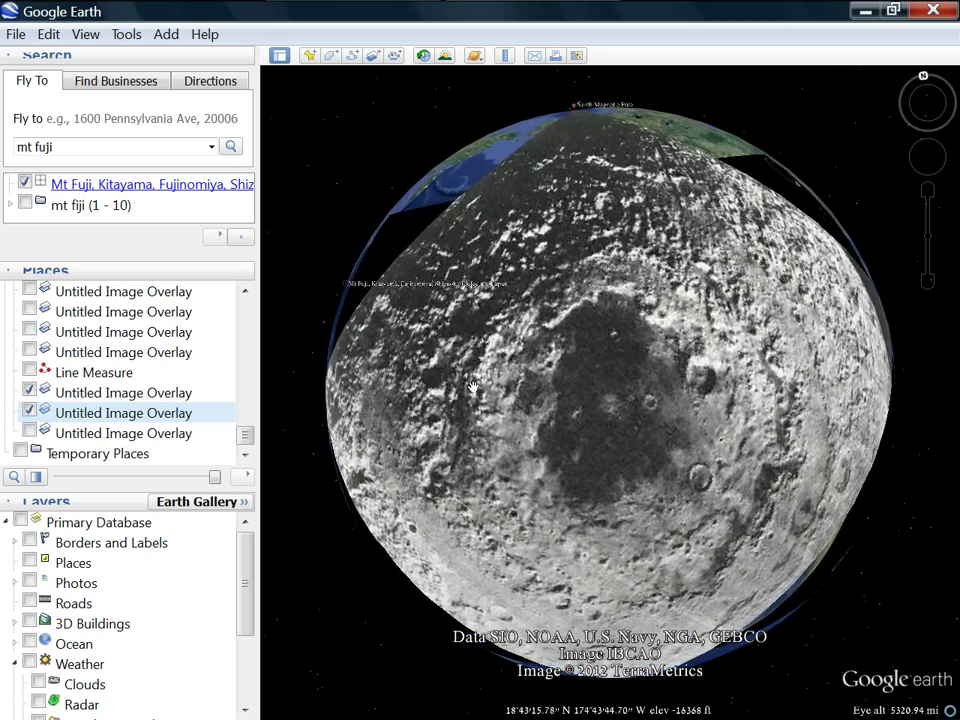
scroll(600, 263, "up", 3)
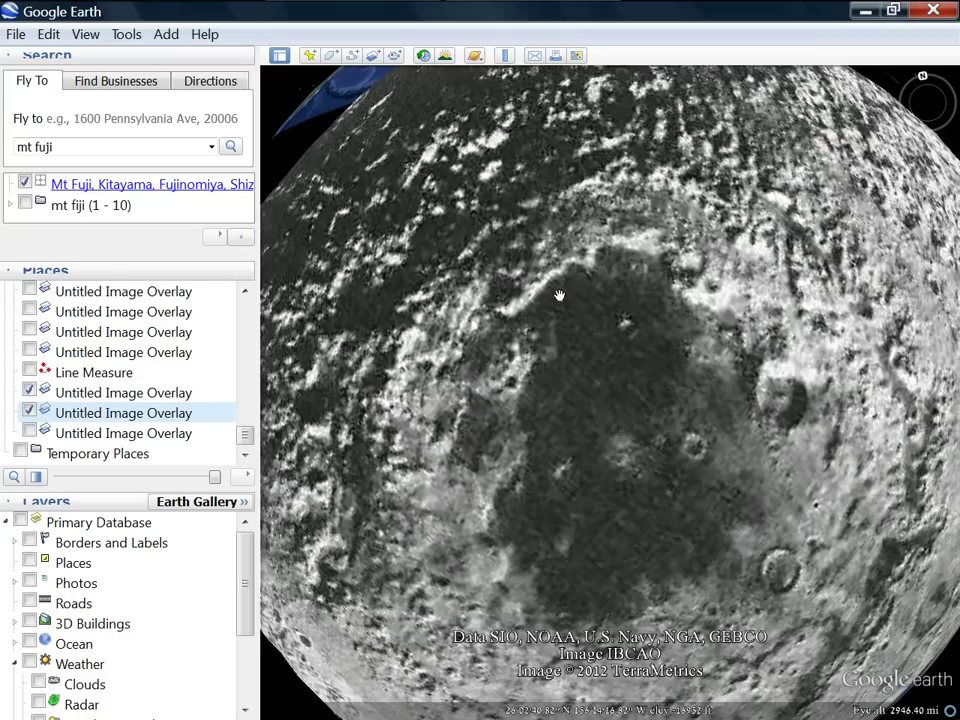
left_click_drag(565, 288, 555, 345)
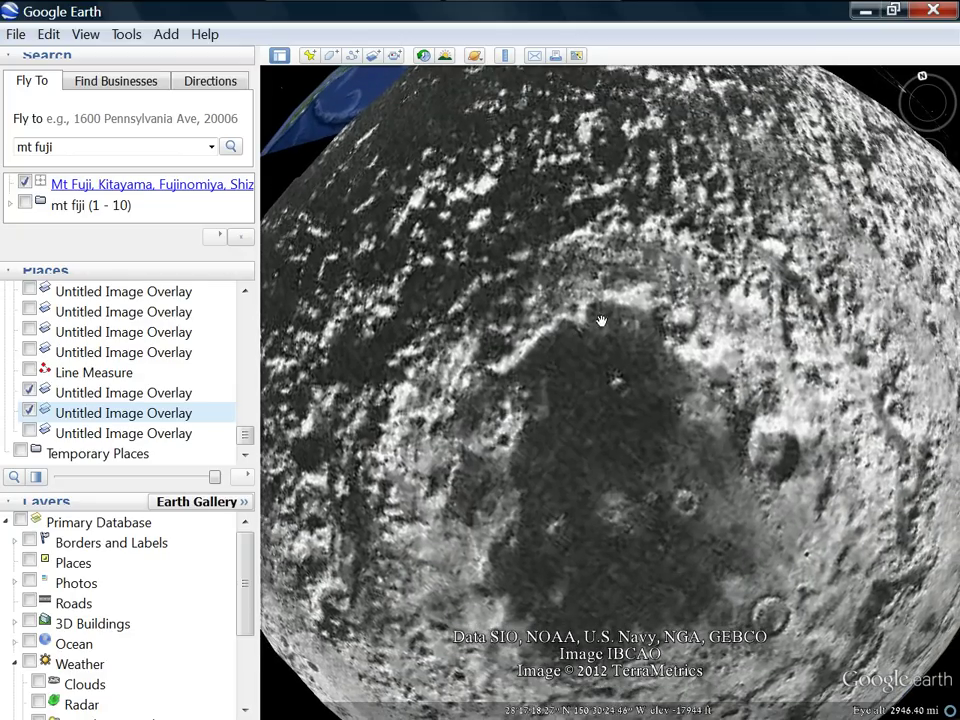
- Fade the Moon surface overlay to fully transparent to view the Antarctica cloud overlay beneath it
left_click_drag(216, 479, 59, 477)
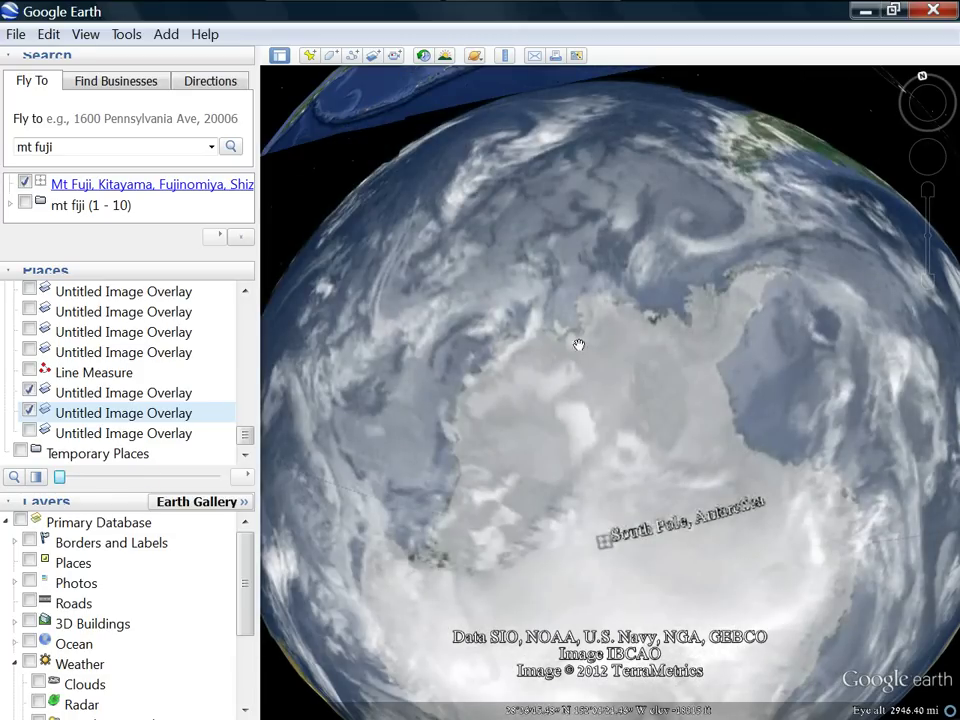
scroll(576, 376, "down", 5)
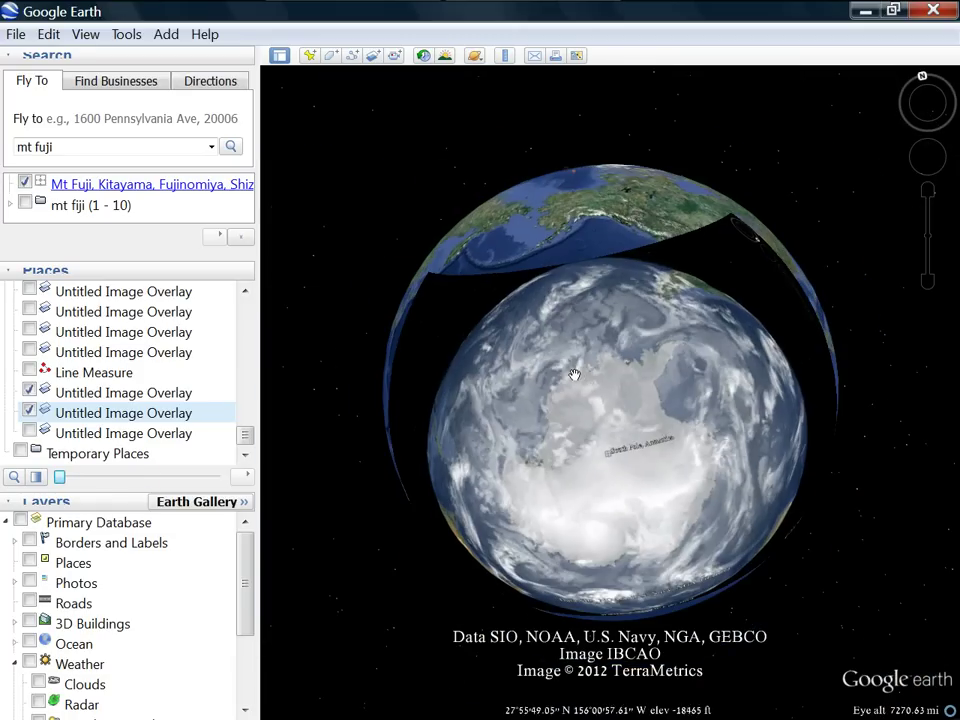
scroll(547, 429, "up", 4)
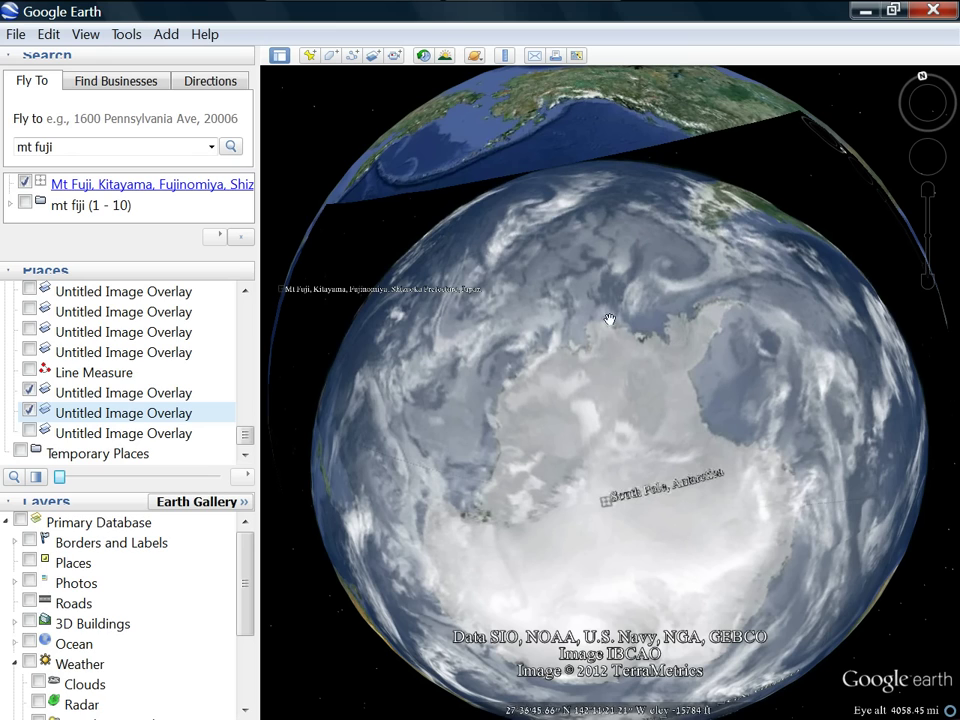
- Raise the Moon surface overlay's opacity partway and on to full to match its features with the Antarctica overlay
left_click_drag(58, 481, 162, 477)
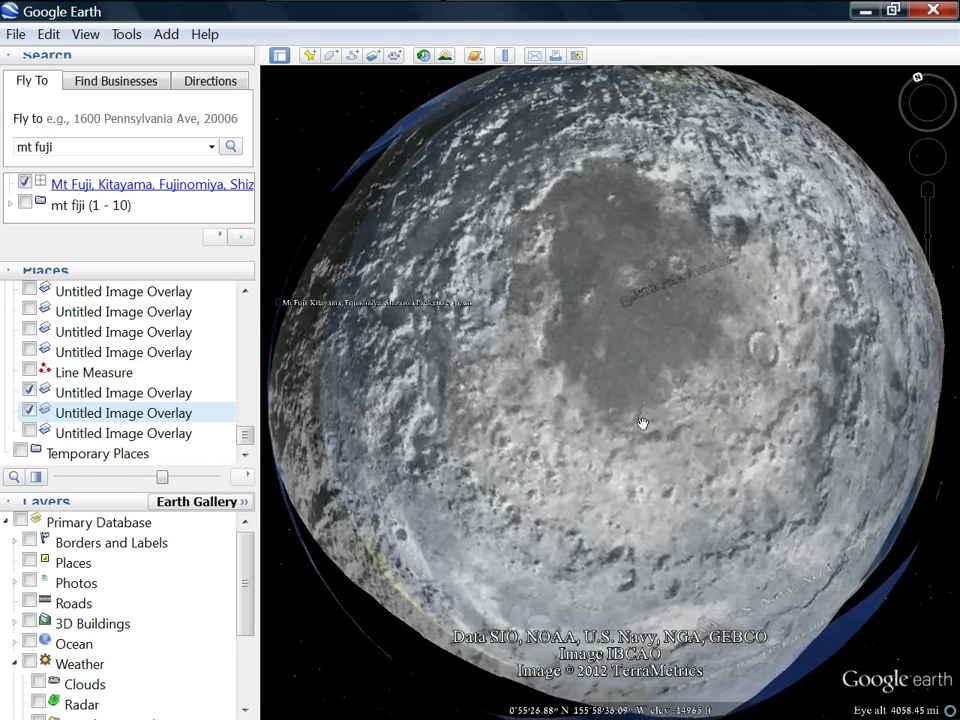
scroll(643, 424, "down", 3)
left_click_drag(570, 428, 661, 467)
left_click_drag(165, 480, 214, 477)
scroll(631, 286, "up", 3)
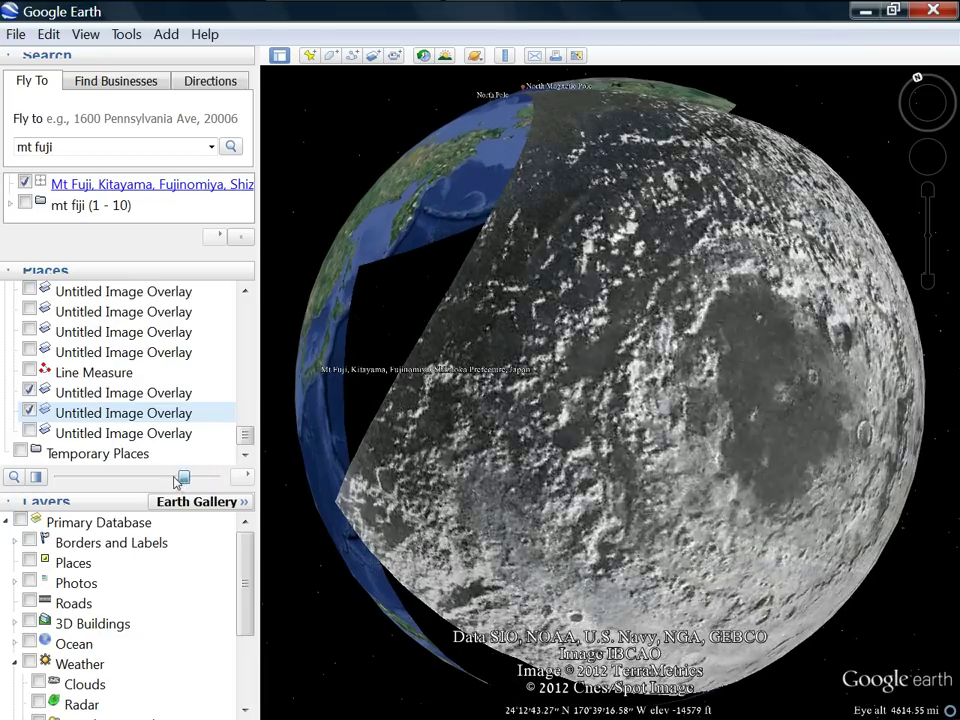
- Vary the Moon surface overlay's opacity back and forth, ending at full, to compare its dark basin and highlands with Antarctica
left_click_drag(86, 470, 201, 481)
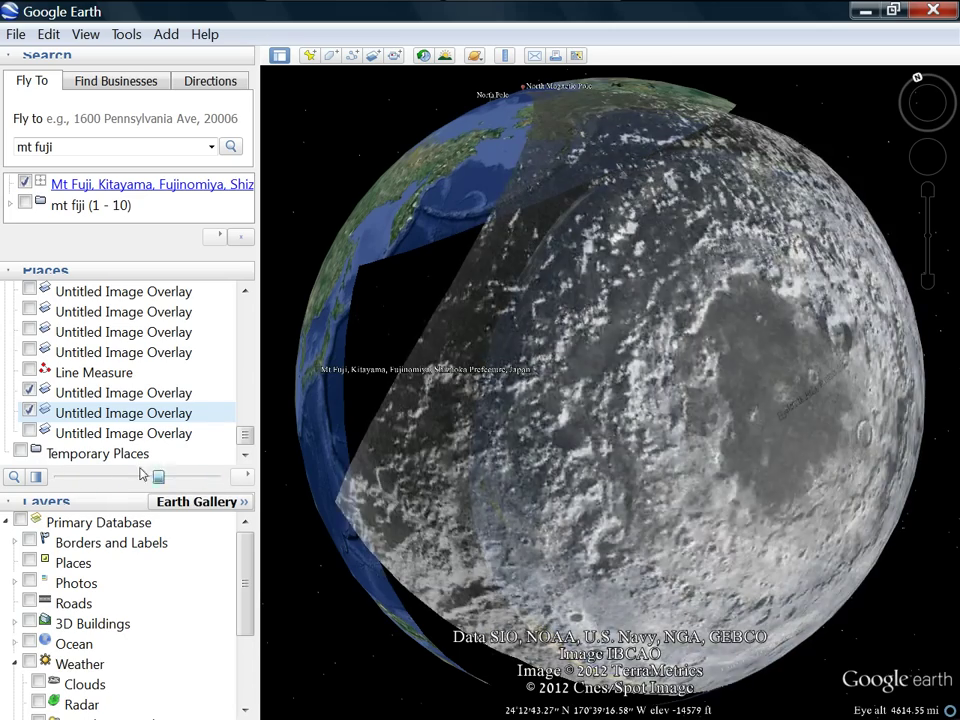
left_click_drag(116, 470, 100, 475)
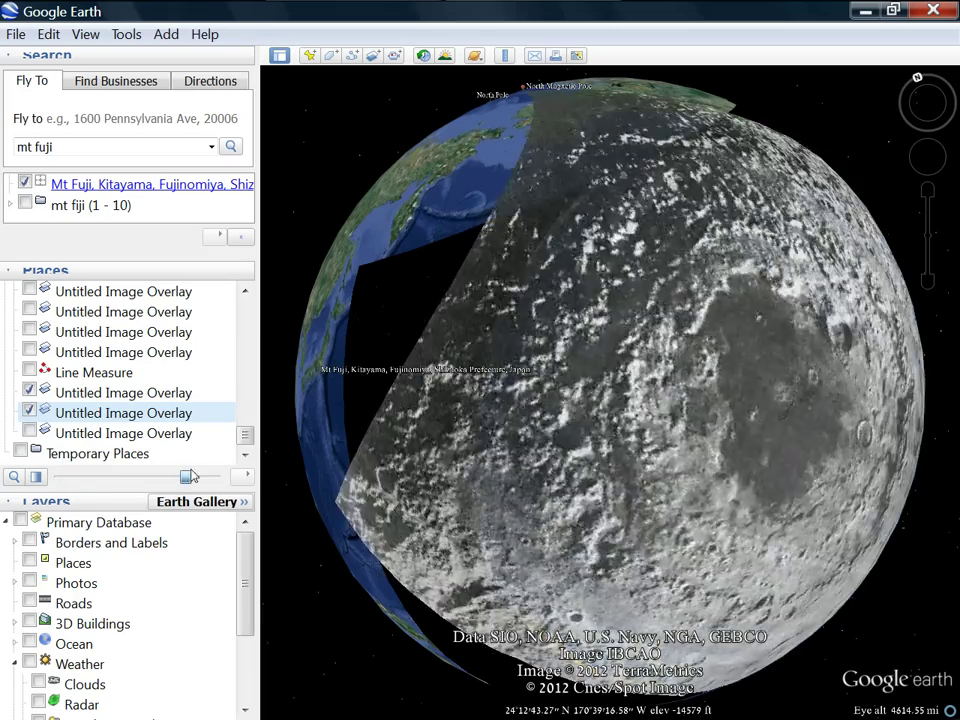
left_click_drag(193, 476, 153, 465)
mouse_move(60, 458)
left_mouse_down()
mouse_move(189, 461)
mouse_move(45, 447)
left_mouse_up()
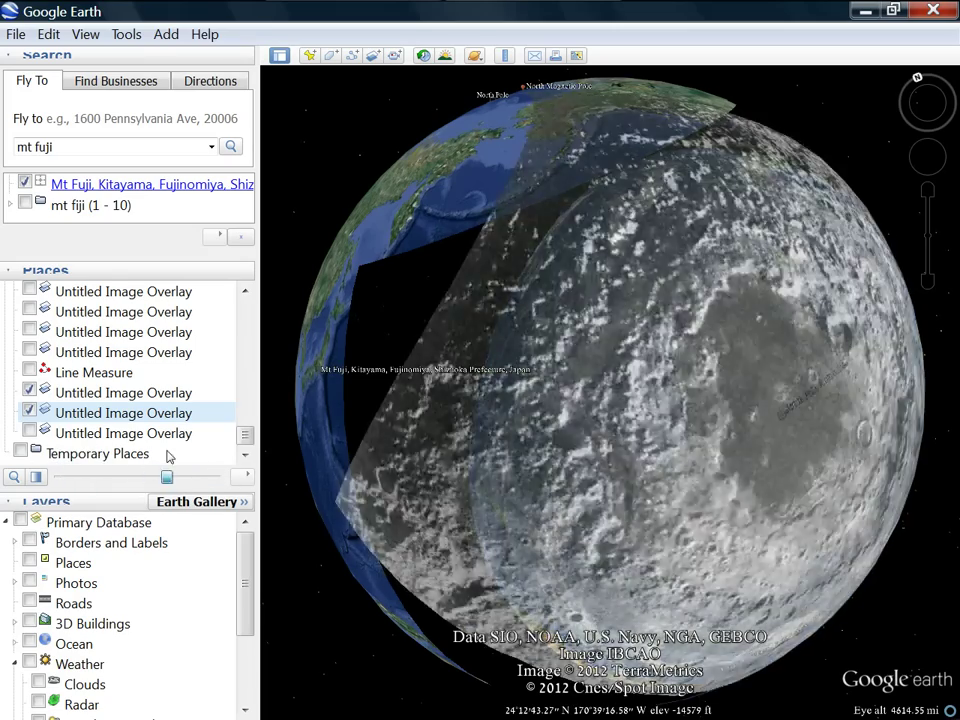
left_click_drag(170, 456, 45, 440)
left_click_drag(183, 451, 209, 455)
left_click_drag(40, 437, 3, 422)
left_click_drag(120, 430, 158, 428)
left_click_drag(13, 408, 318, 436)
- Centre the Moon overlay's dark basin on the globe and set the overlay slightly below full opacity
left_click_drag(600, 450, 522, 436)
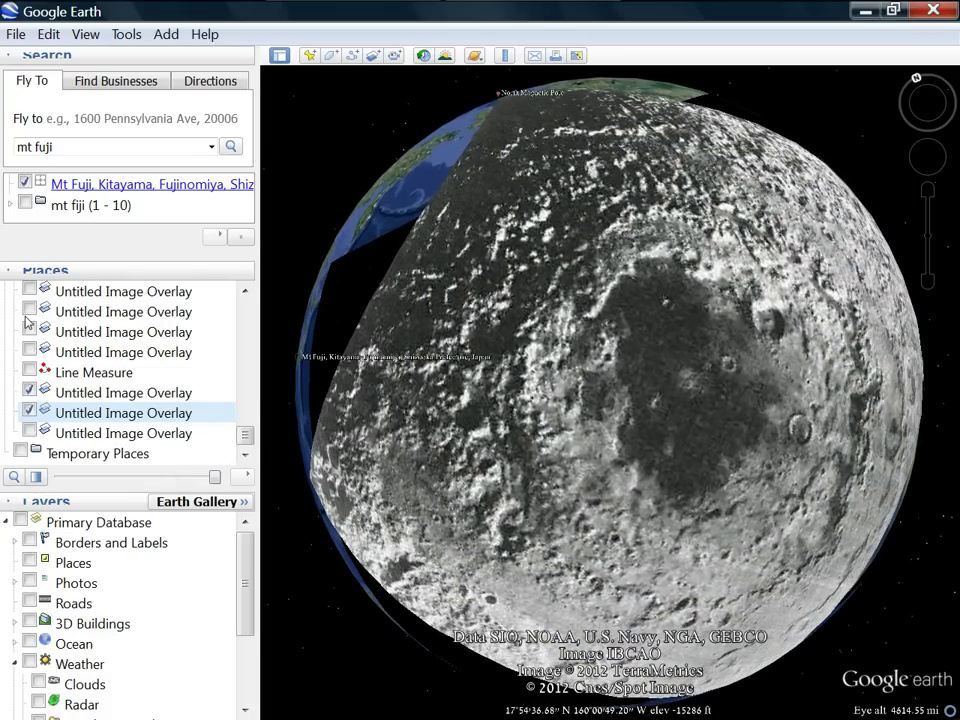
left_click_drag(617, 456, 591, 453)
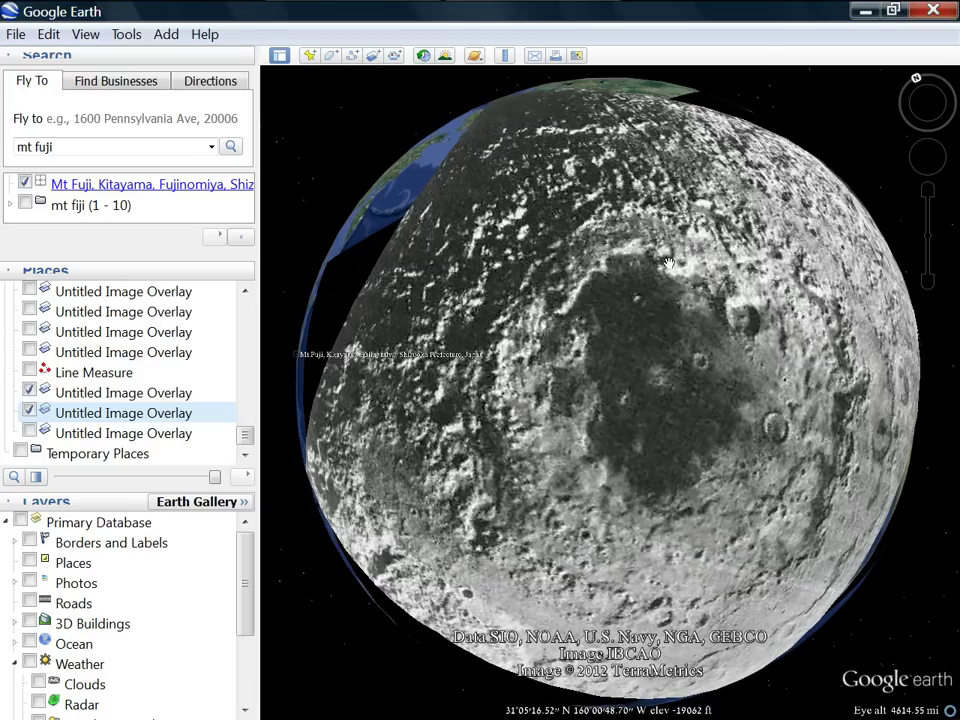
left_click_drag(480, 530, 440, 520)
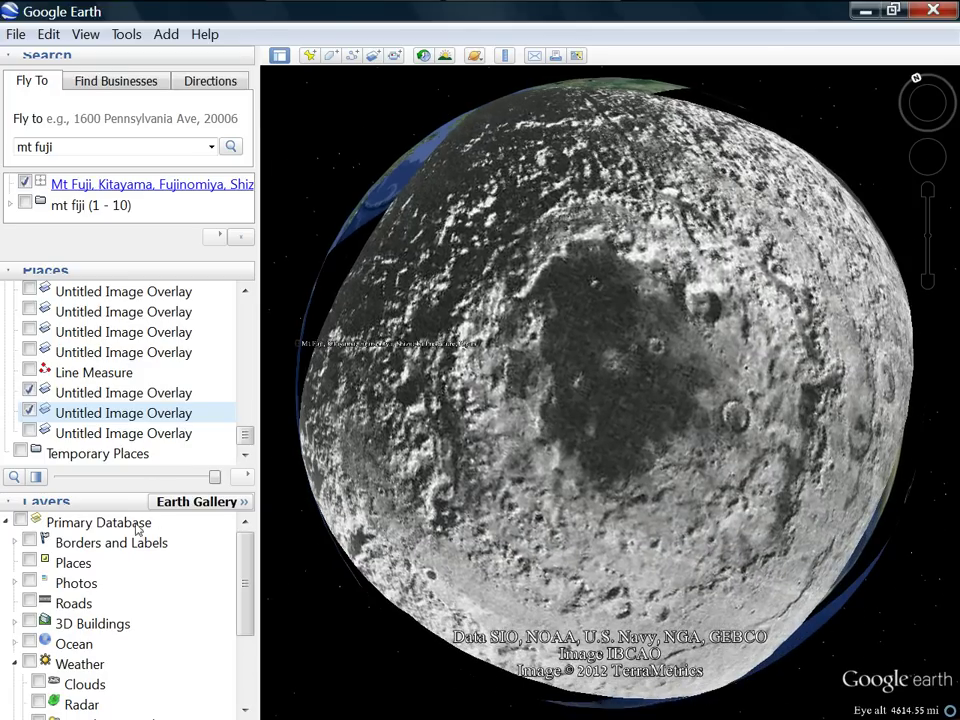
mouse_move(211, 486)
left_mouse_down()
mouse_move(17, 480)
mouse_move(211, 486)
mouse_move(68, 484)
mouse_move(211, 486)
mouse_move(130, 484)
mouse_move(72, 500)
mouse_move(208, 486)
left_mouse_up()
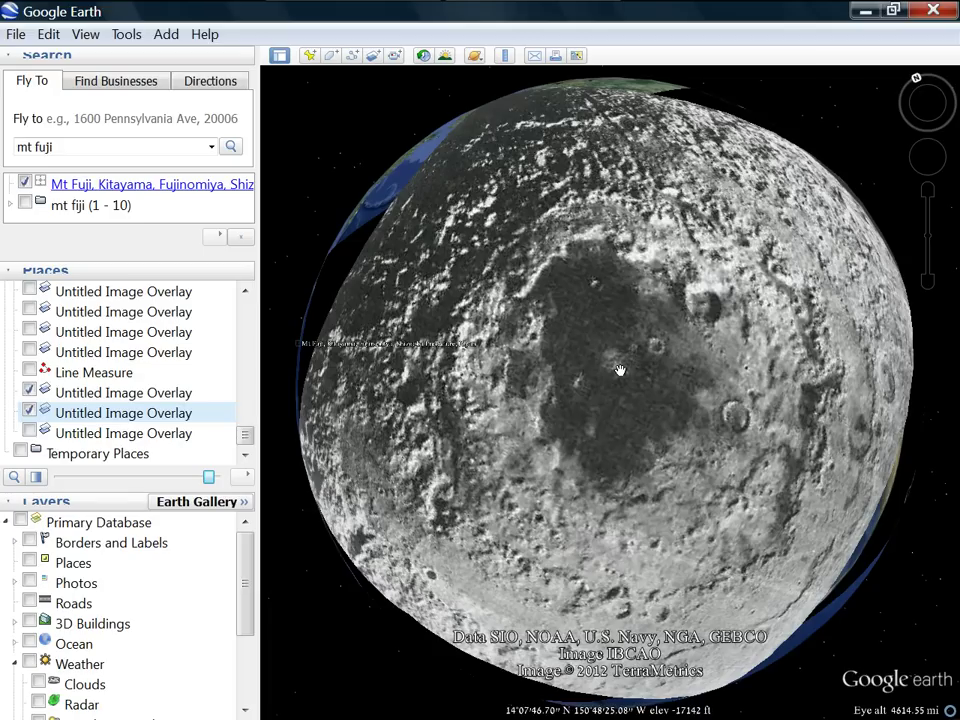
- Set the Moon surface overlay to full opacity and rotate the globe to examine the rough dark terrain west of its basin
left_click_drag(616, 368, 604, 381)
left_click_drag(445, 496, 512, 464)
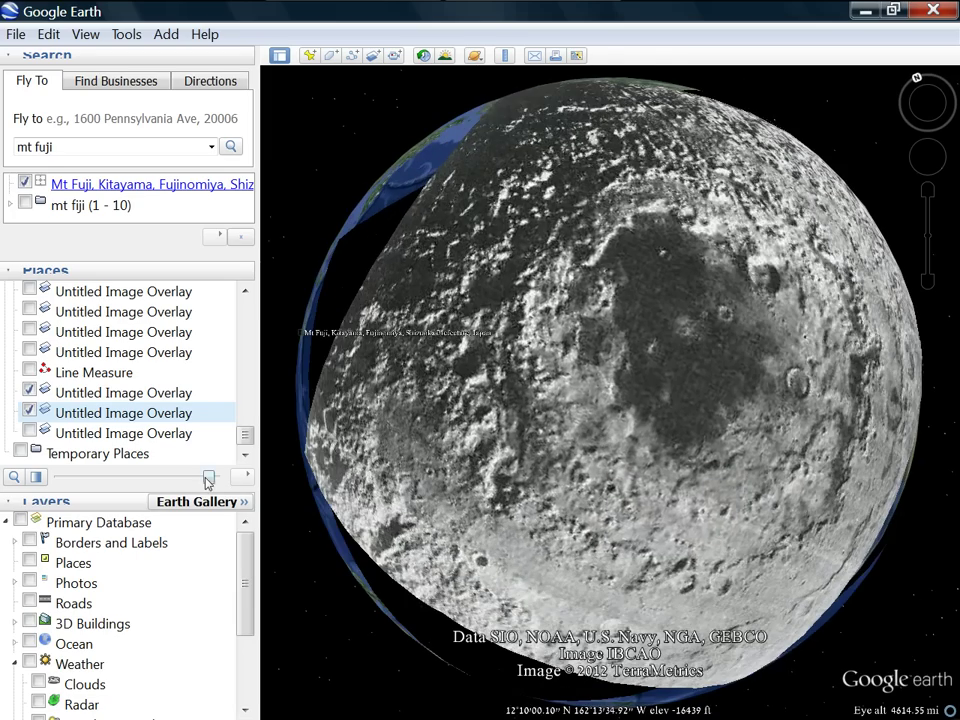
left_click_drag(208, 481, 240, 480)
left_click_drag(302, 435, 411, 604)
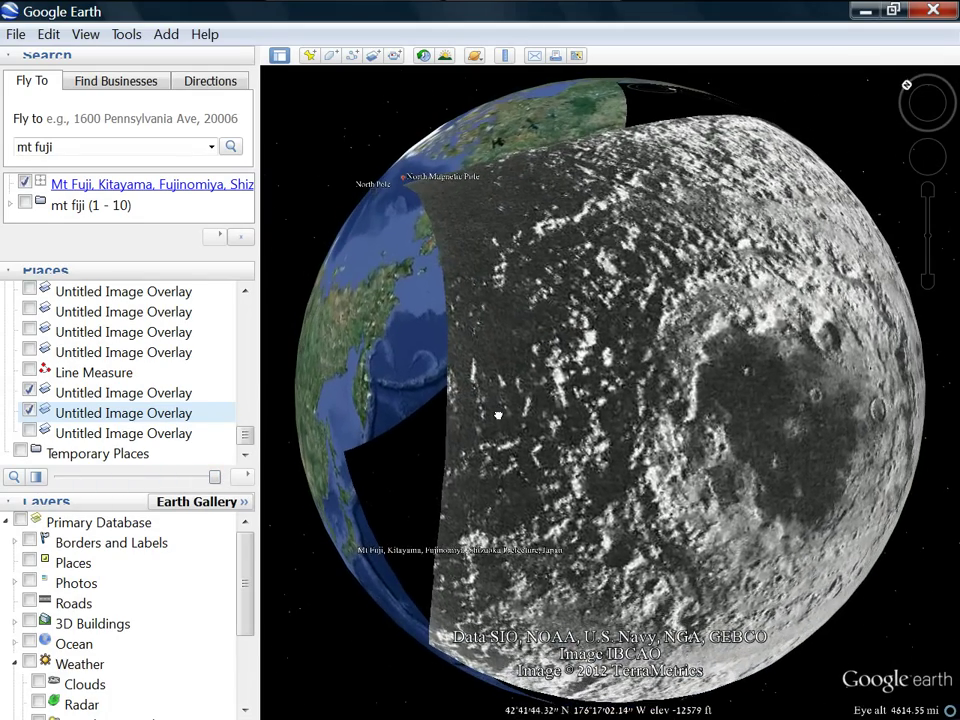
- Fade the Moon overlay out and back to nearly full opacity to compare its rough terrain with the Antarctica clouds
left_click_drag(105, 484, 12, 477)
left_click_drag(146, 486, 93, 467)
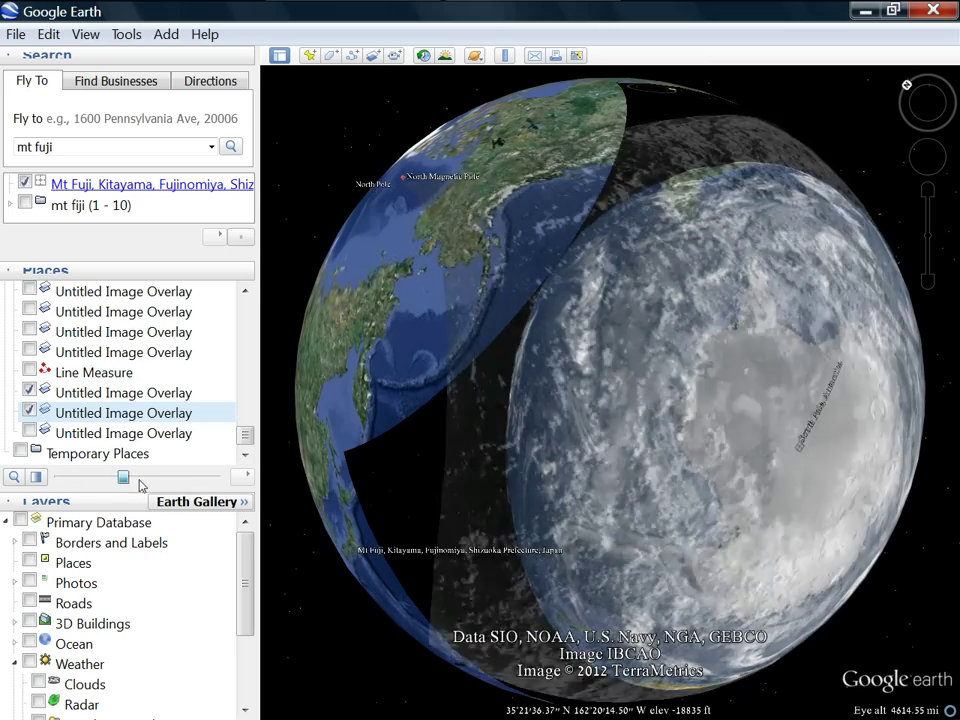
left_click_drag(160, 487, 211, 479)
left_click_drag(536, 540, 519, 440)
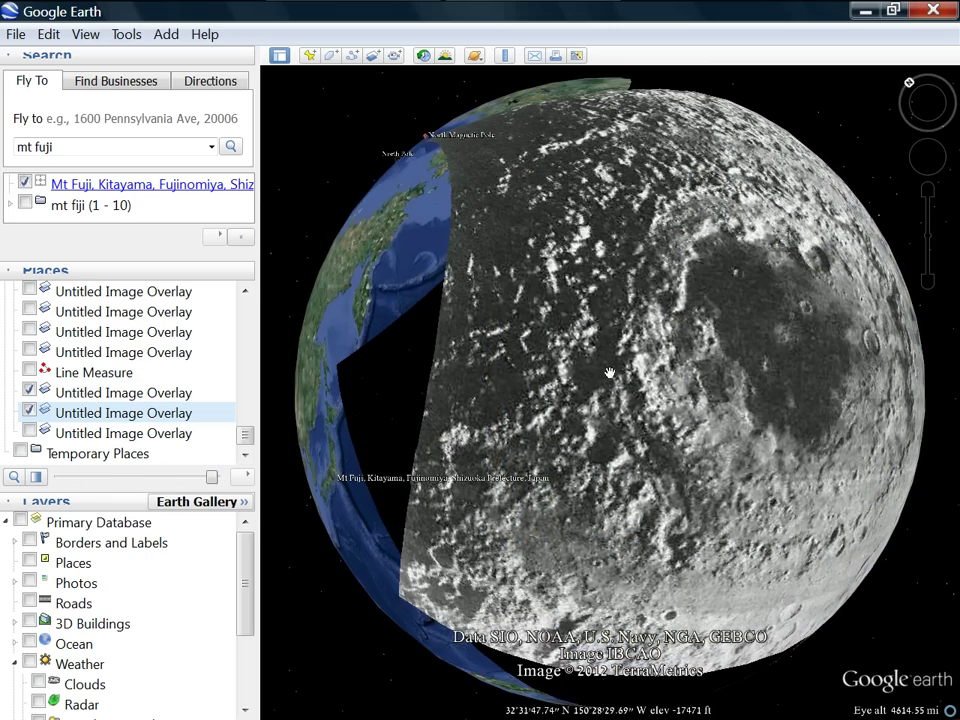
- Make the Moon overlay fully transparent, centre the South Pole on the globe, and raise the overlay to just under half opacity
left_click_drag(214, 481, 58, 485)
left_click_drag(729, 467, 558, 496)
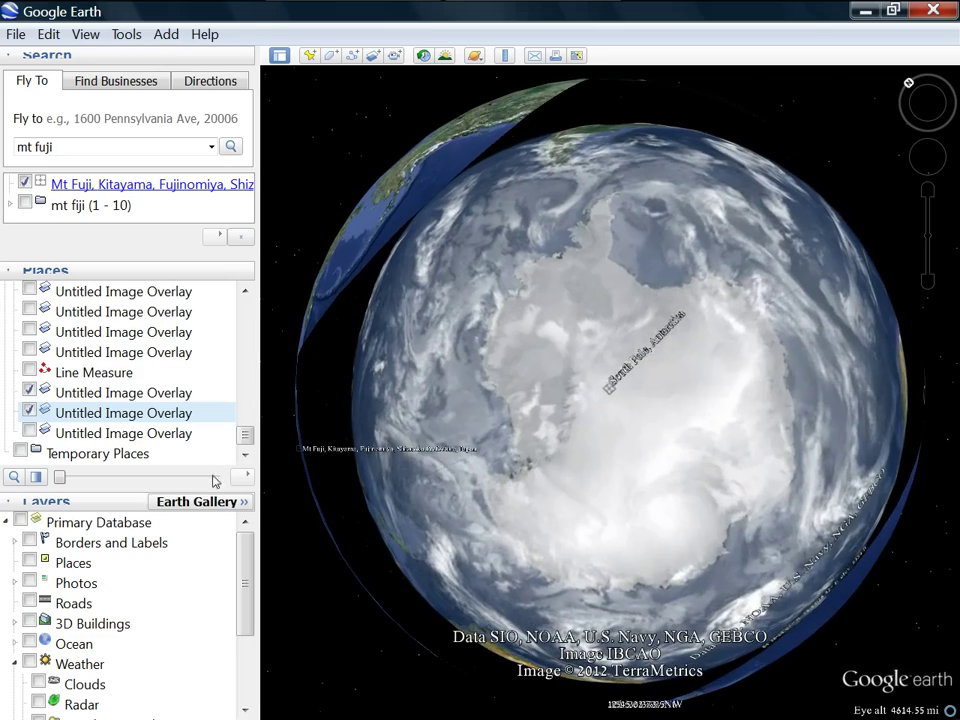
left_click_drag(93, 486, 126, 477)
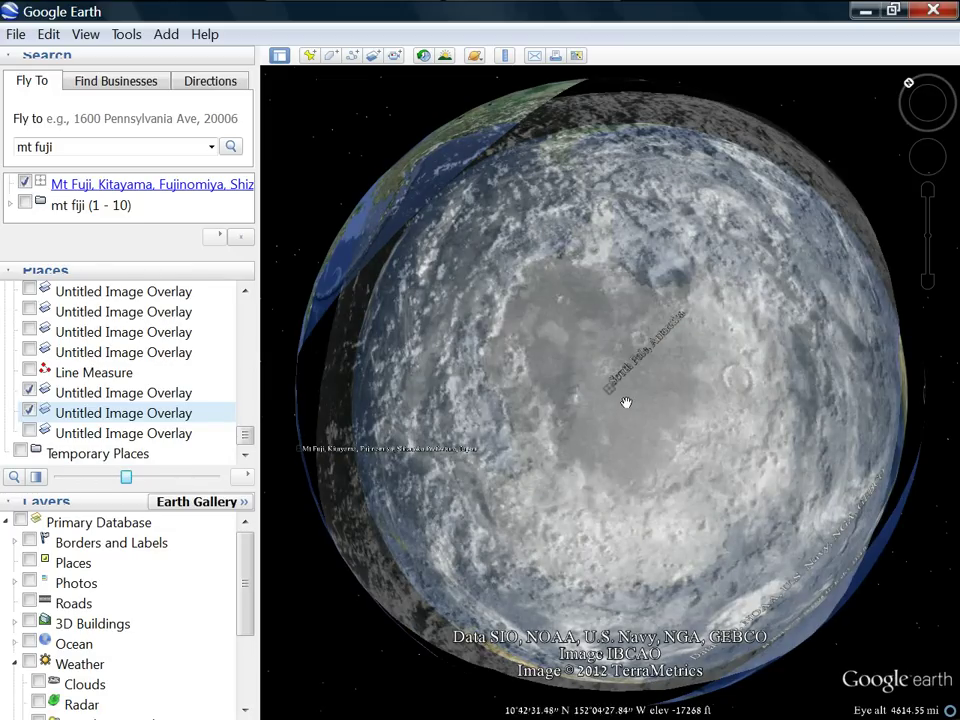
- Rotate the blended globe to the Arctic and North America and back to the South Pole area of the overlays
left_click_drag(645, 153, 453, 443)
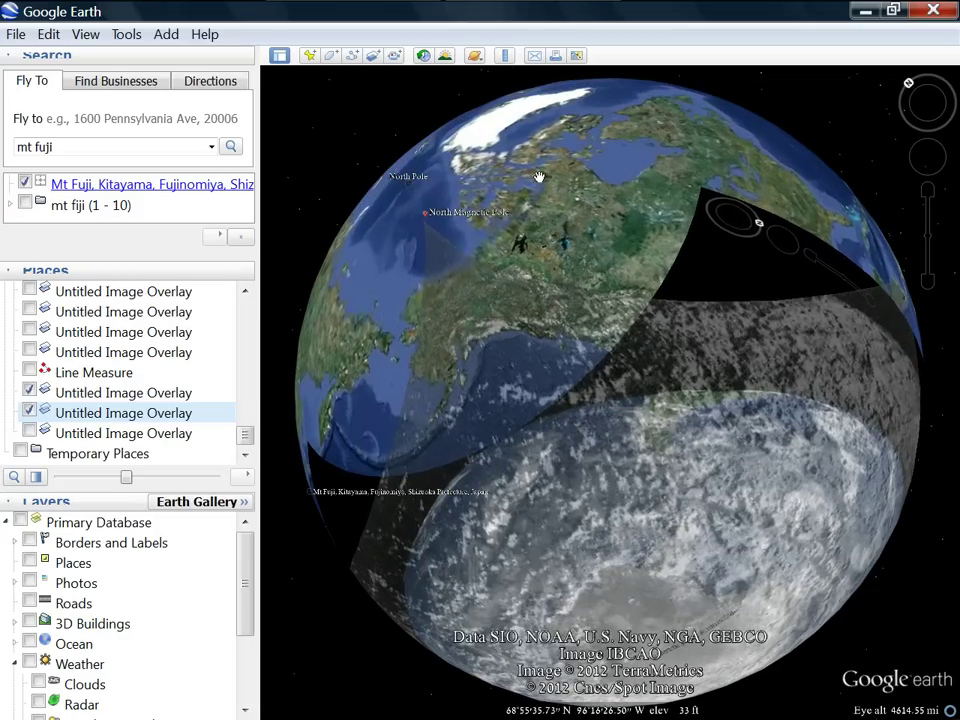
left_click_drag(645, 522, 620, 396)
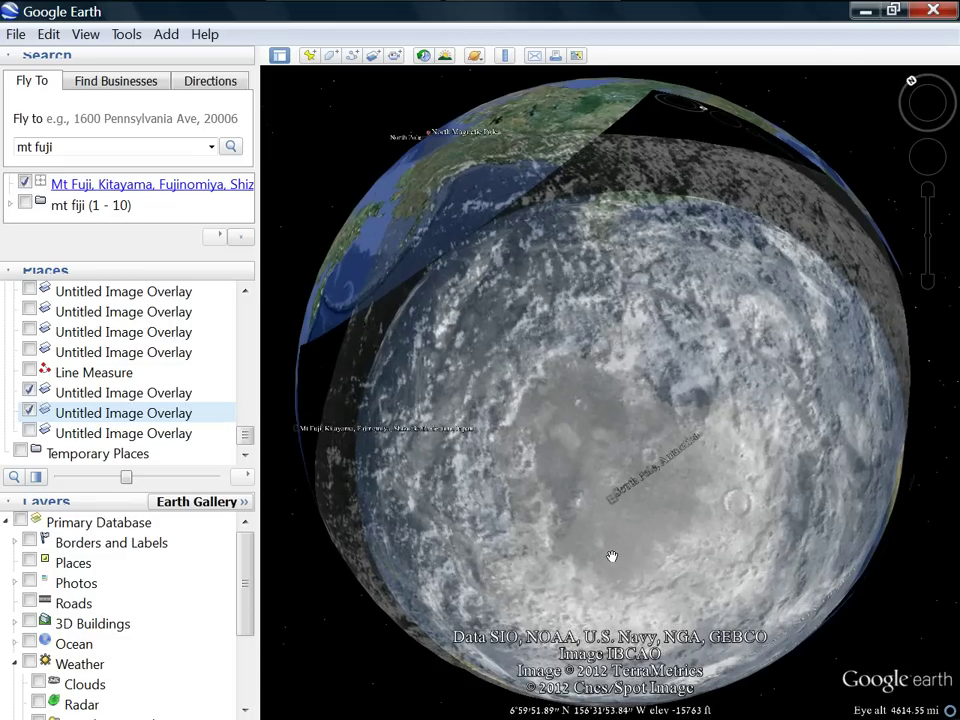
left_click_drag(595, 492, 610, 340)
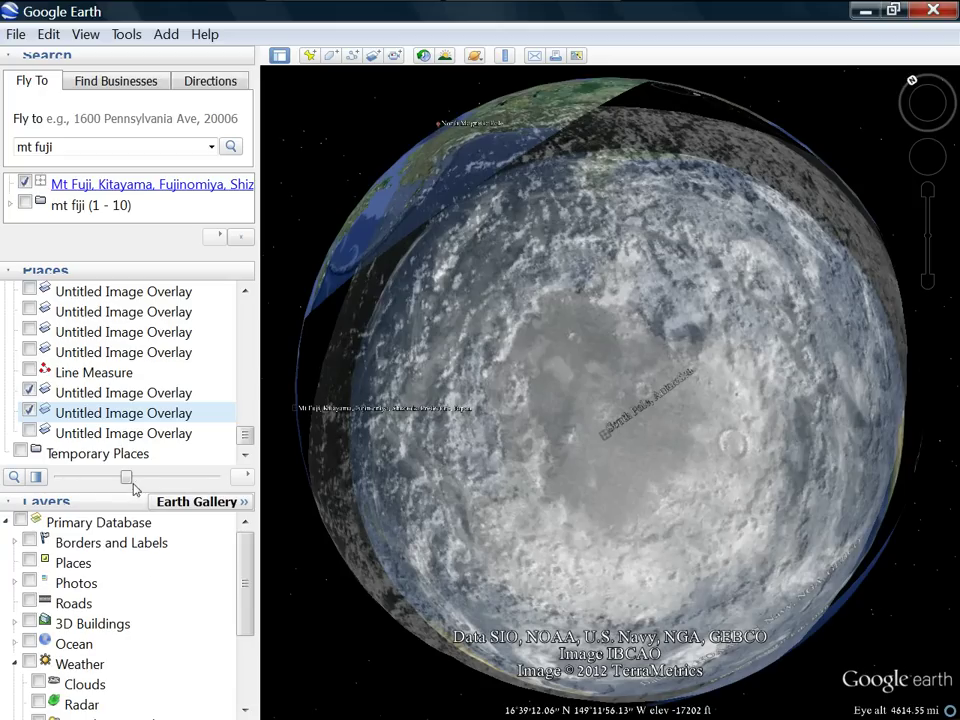
- Raise the Moon overlay to full opacity and show the whole globe with its dark basin centred
left_click_drag(127, 485, 503, 536)
scroll(604, 497, "down", 3)
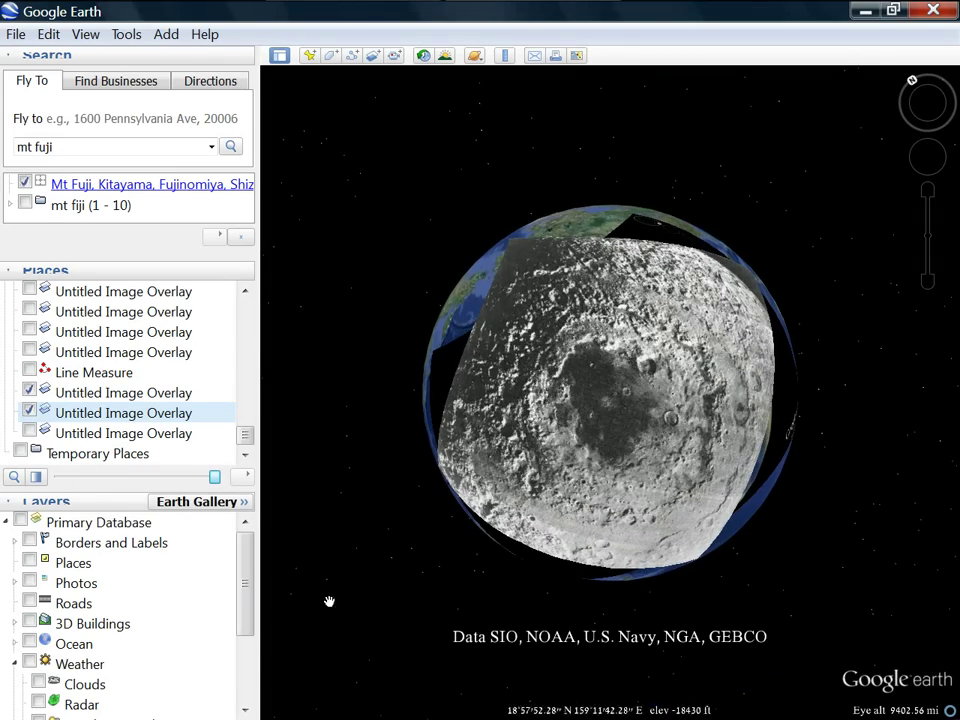
left_click_drag(216, 481, 345, 502)
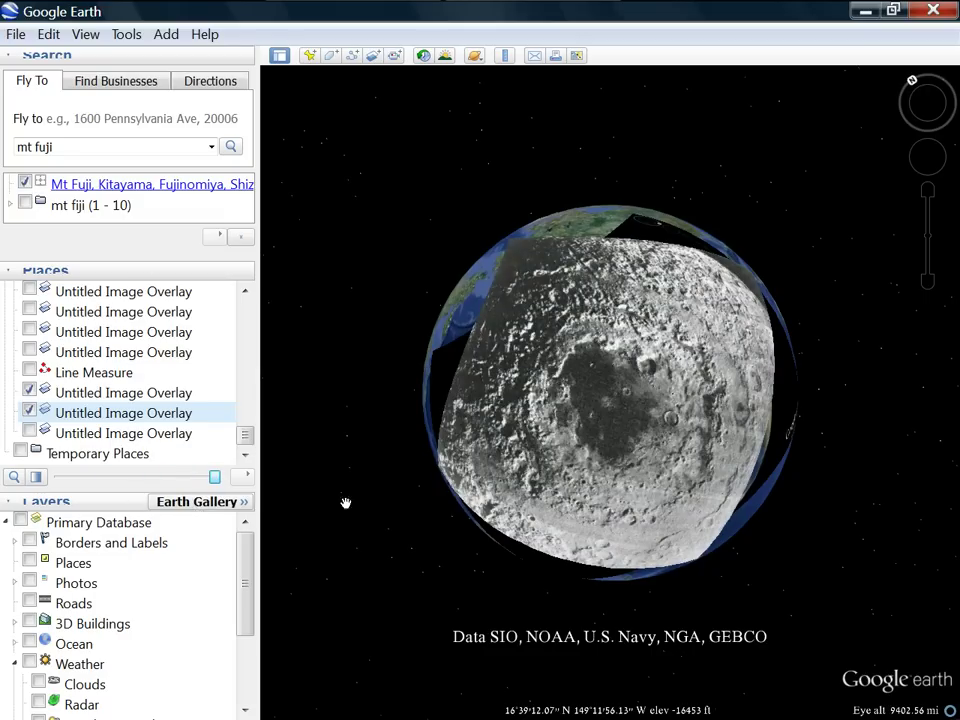
- Measure in miles the straight-line distance across the raised ring around the Moon overlay's dark basin, and clear the measurement
left_click(505, 56)
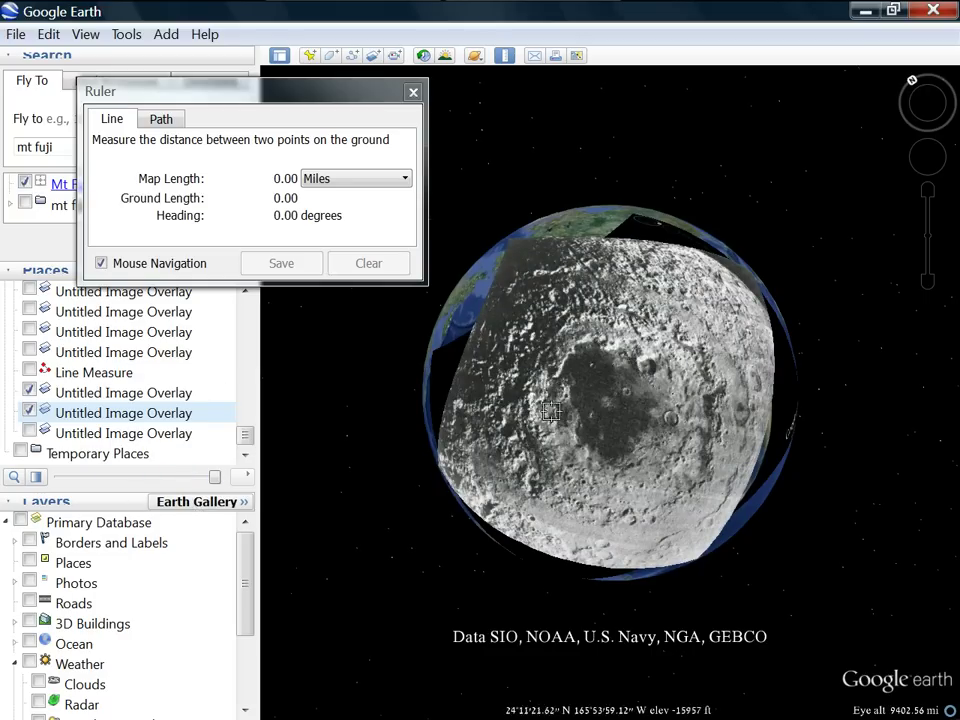
left_click(523, 401)
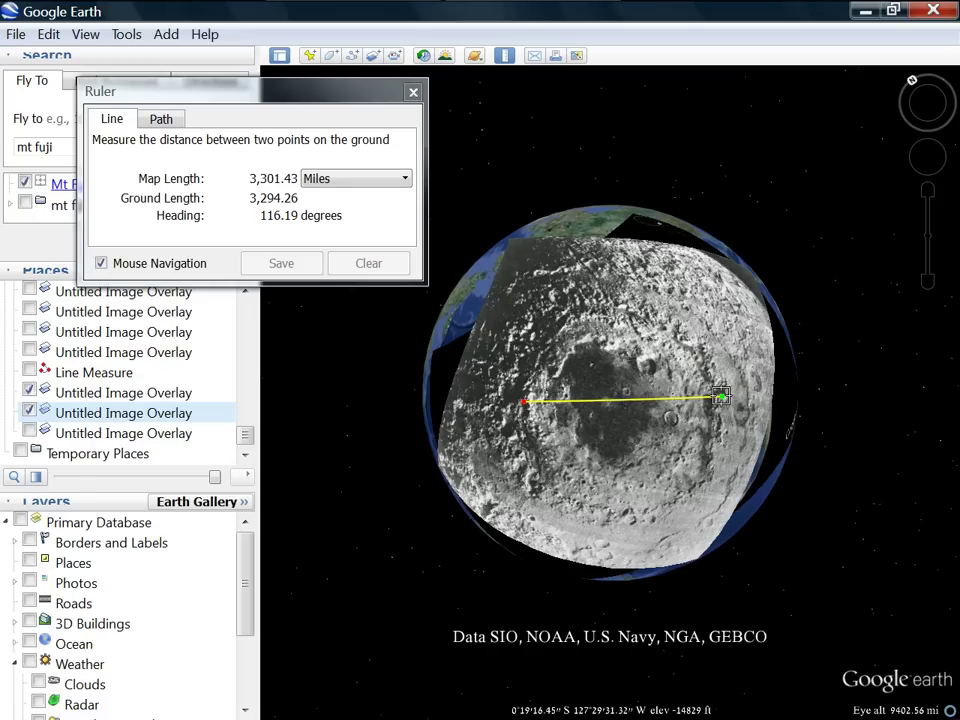
left_click(723, 401)
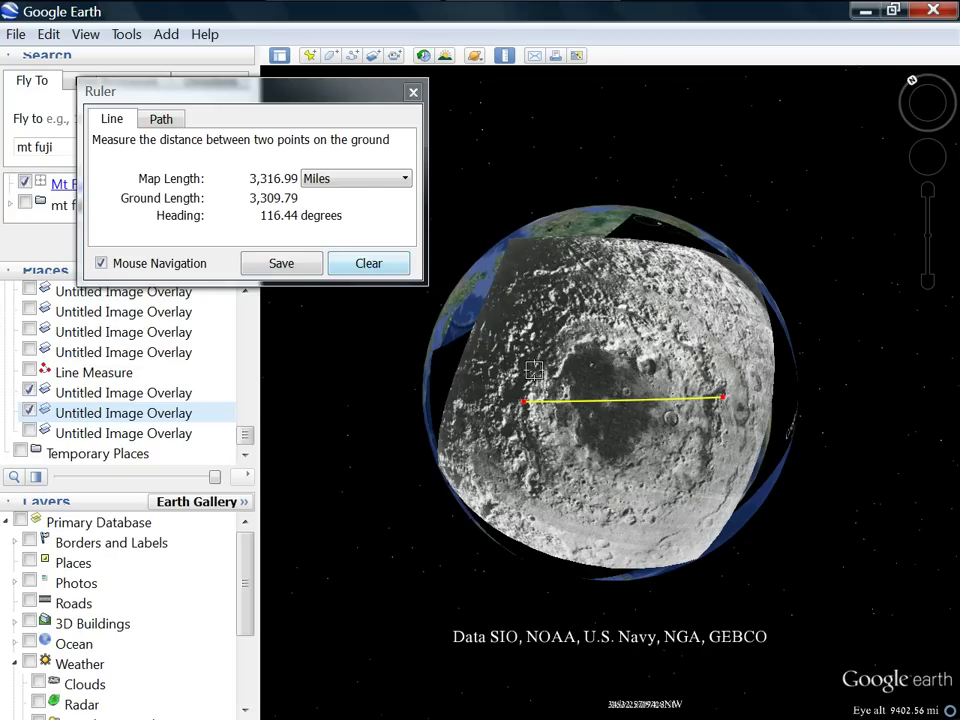
scroll(630, 408, "up", 3)
scroll(630, 408, "down", 3)
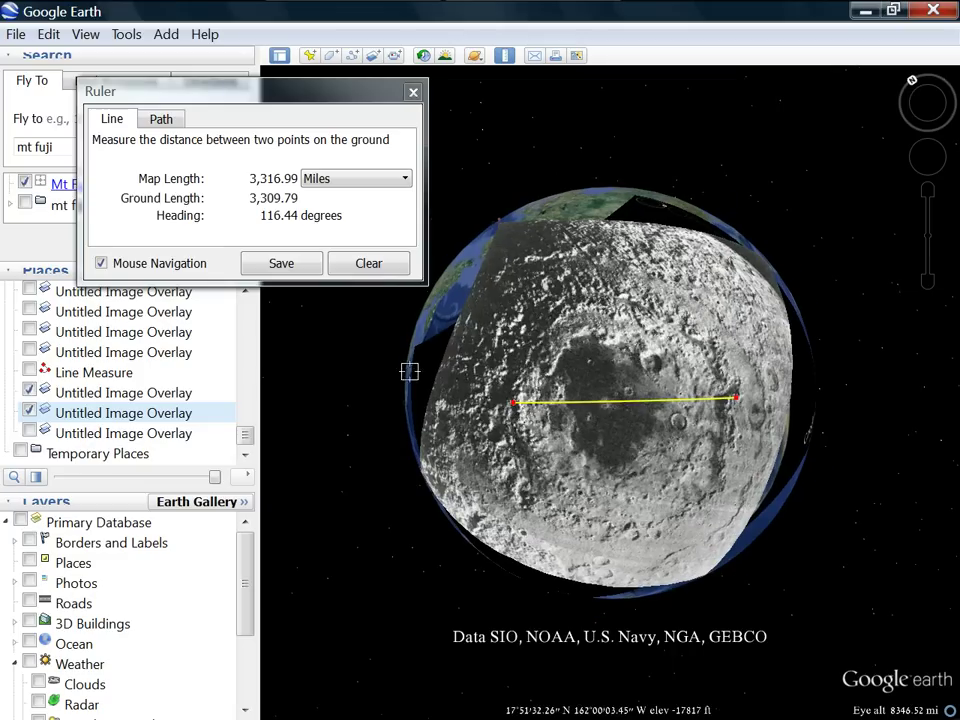
left_click(367, 263)
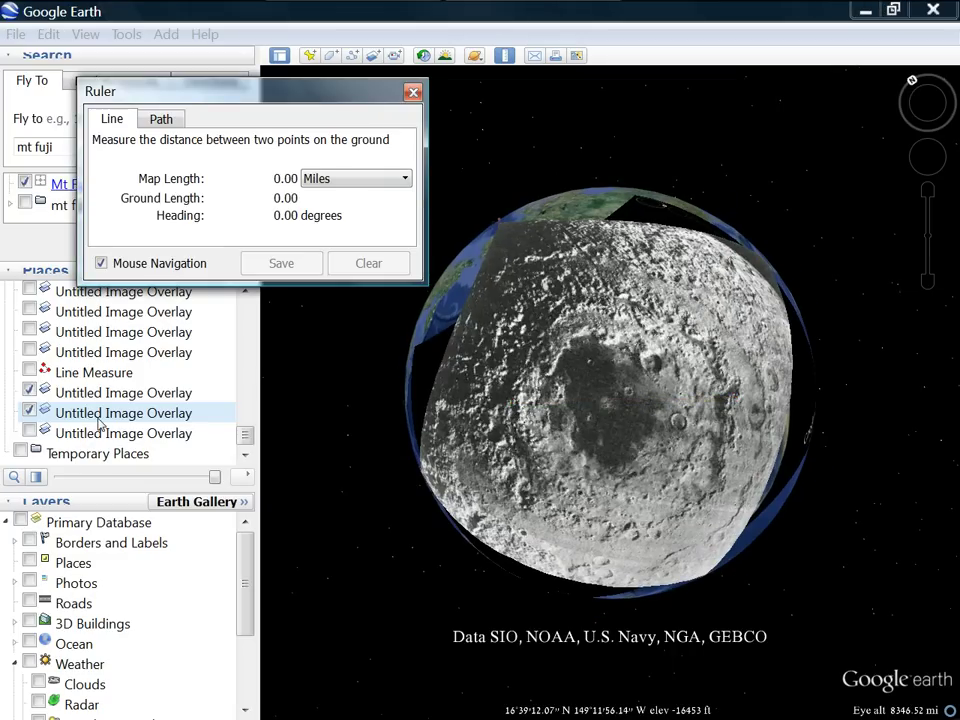
- Toggle the Moon overlay between transparent and full opacity, ending transparent, for a closer comparison of its basin with Antarctica
left_click(90, 420)
mouse_move(212, 481)
left_mouse_down()
mouse_move(65, 478)
mouse_move(115, 478)
mouse_move(97, 465)
mouse_move(211, 484)
left_mouse_up()
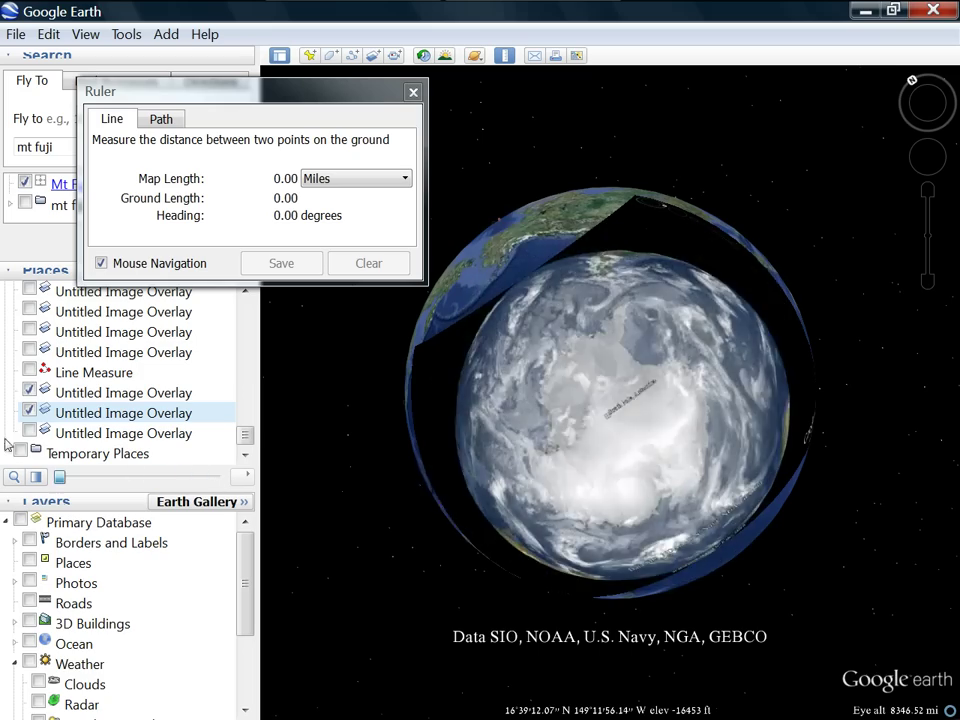
left_click_drag(5, 439, 222, 472)
scroll(500, 495, "up", 3)
left_click_drag(495, 503, 645, 483)
left_click_drag(216, 481, 43, 456)
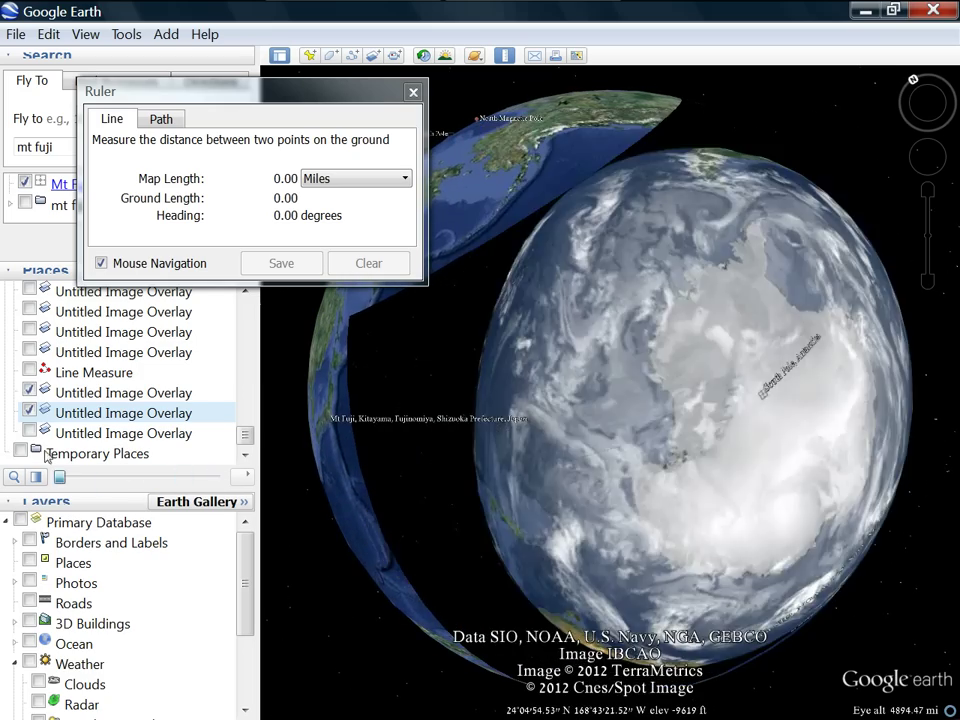
- Blend the Moon overlay gradually between transparent and full, ending fully transparent, to match its basin and highlands with Antarctica's coastline
left_click_drag(107, 470, 163, 482)
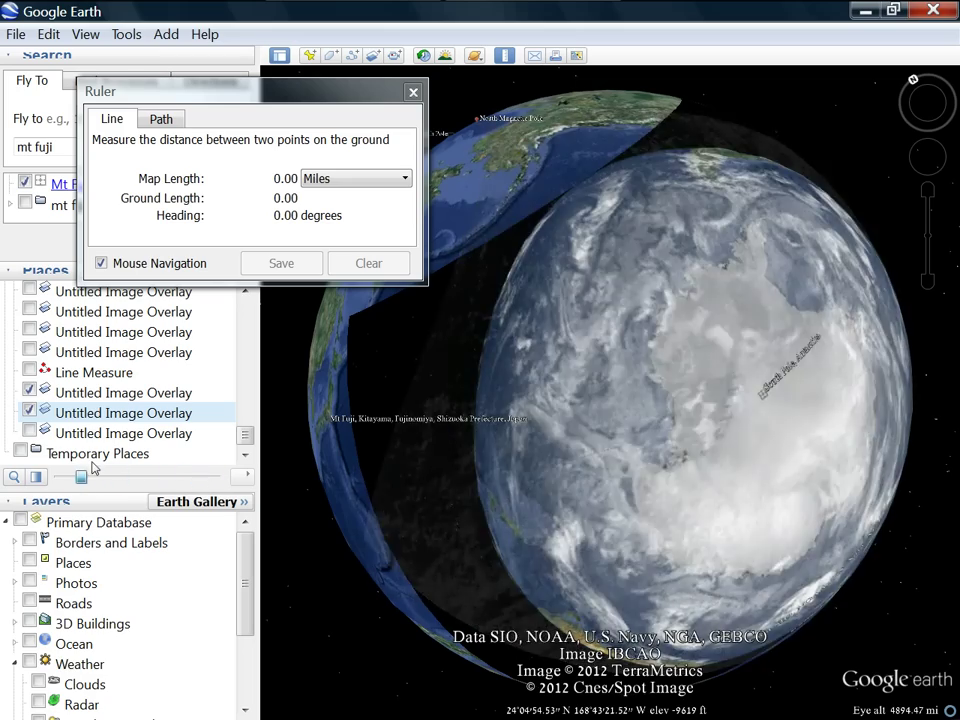
left_click_drag(98, 470, 186, 480)
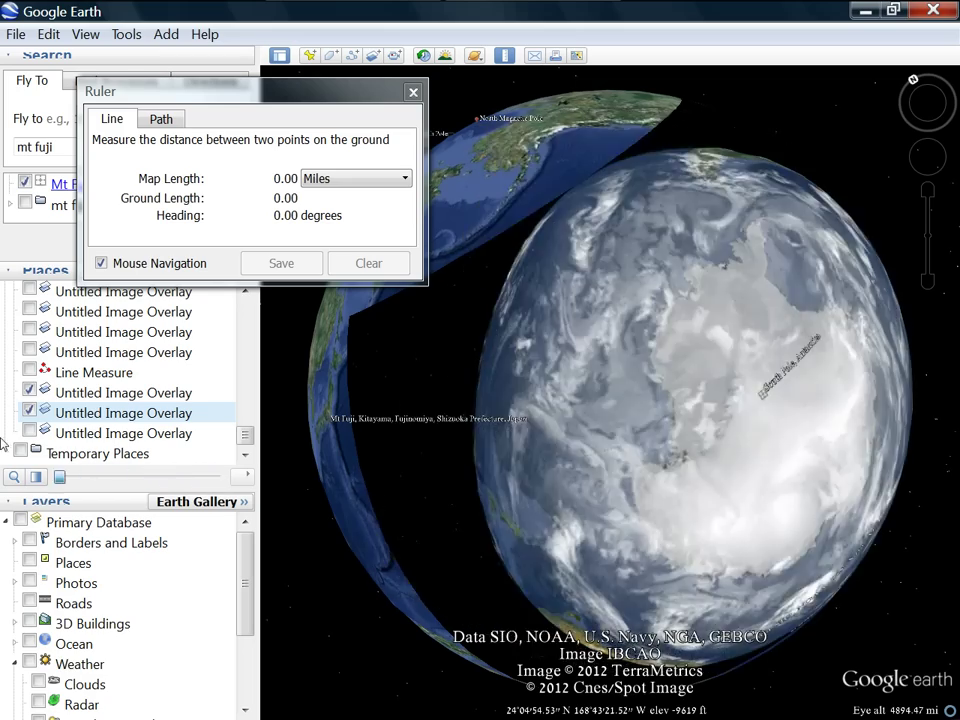
left_click_drag(2, 438, 238, 446)
left_click_drag(619, 264, 617, 374)
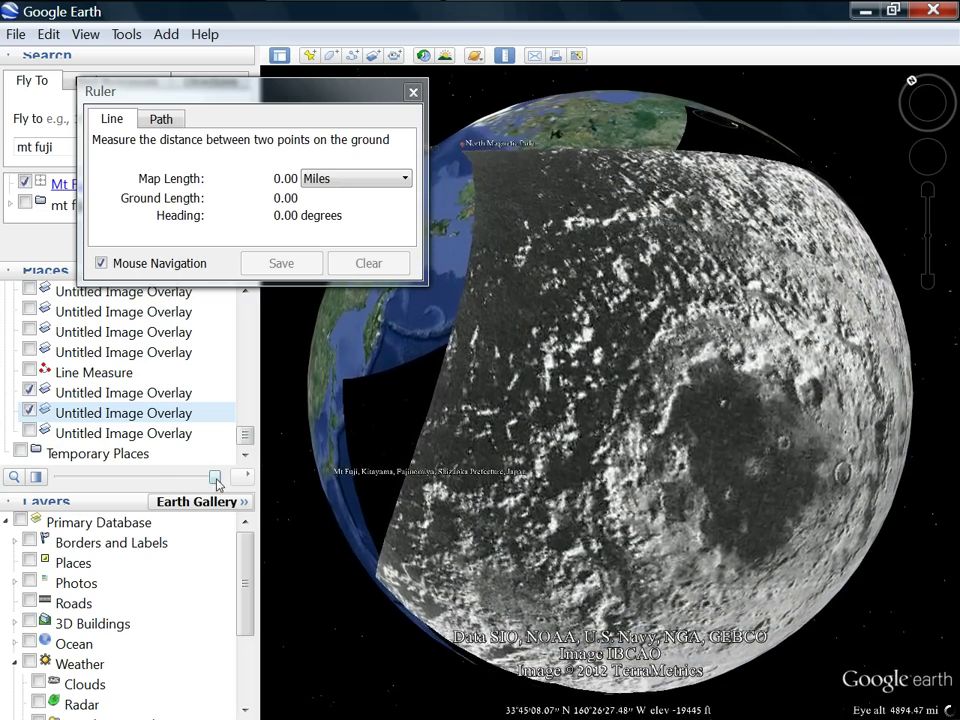
left_click_drag(218, 484, 162, 470)
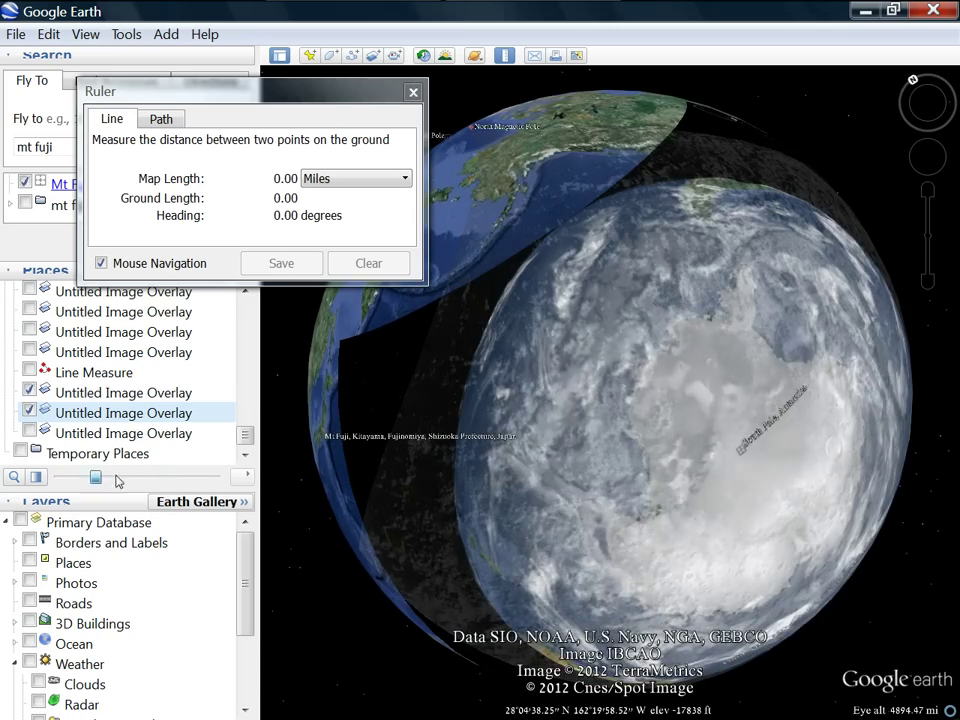
left_click_drag(160, 484, 40, 469)
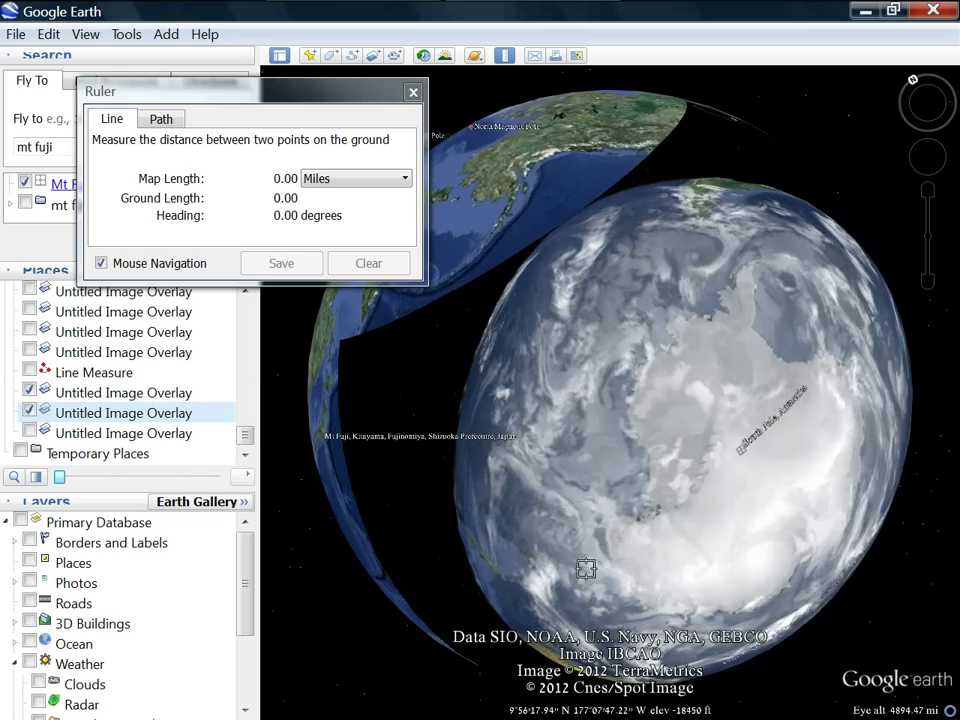
- Measure a line across the bright cloud patch on the Antarctica overlay and compare the overlay with the globe's real Antarctica
left_click_drag(590, 571, 448, 504)
scroll(713, 478, "down", 3)
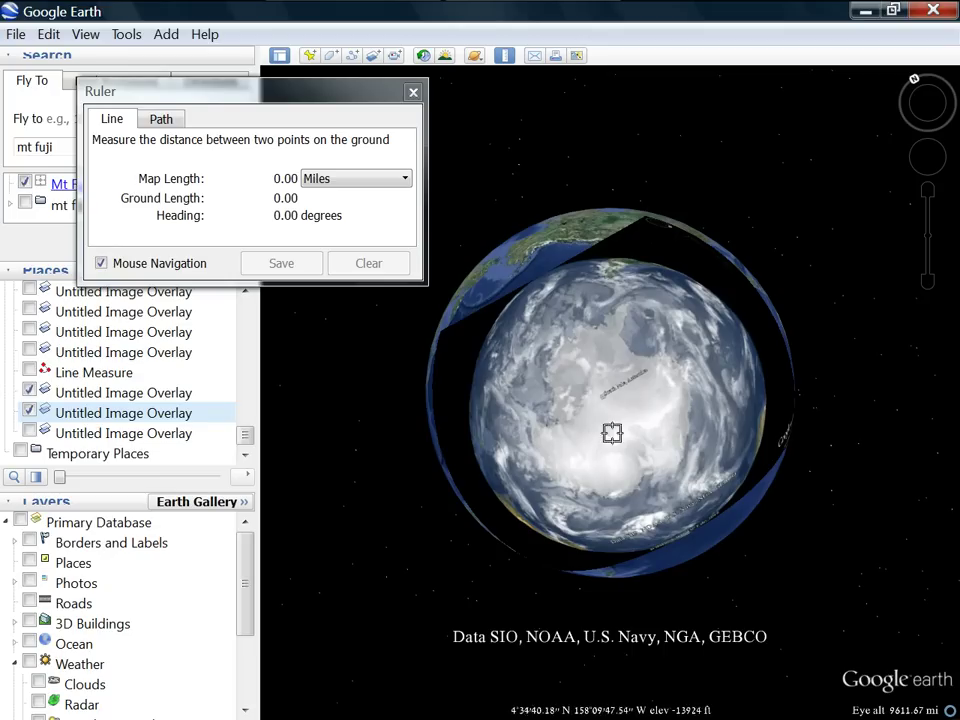
left_click(602, 460)
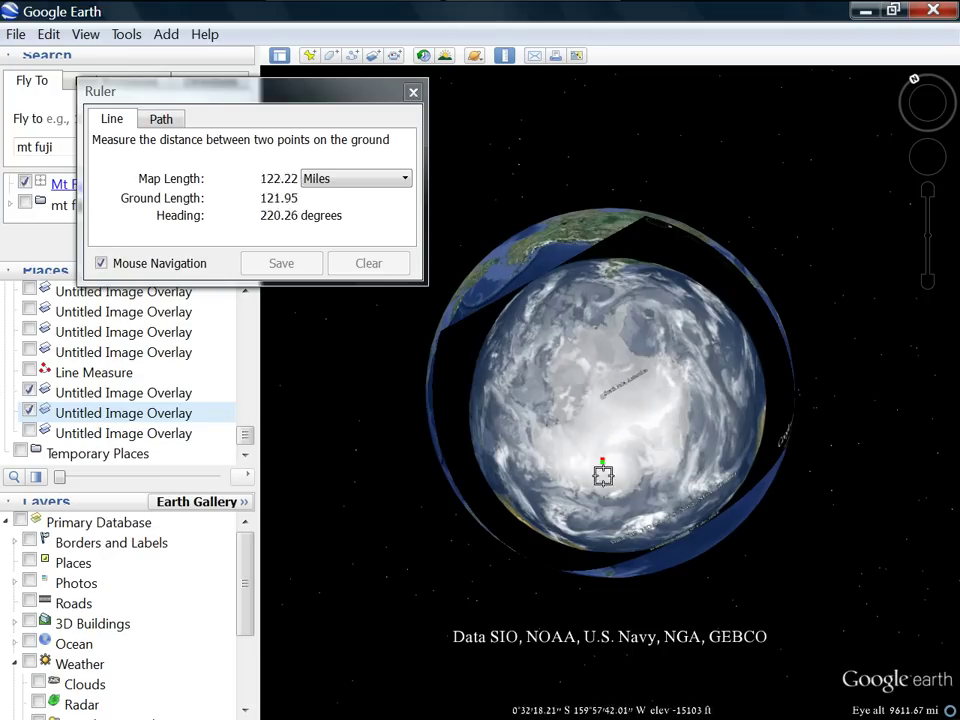
left_click(634, 481)
left_click_drag(618, 517, 500, 230)
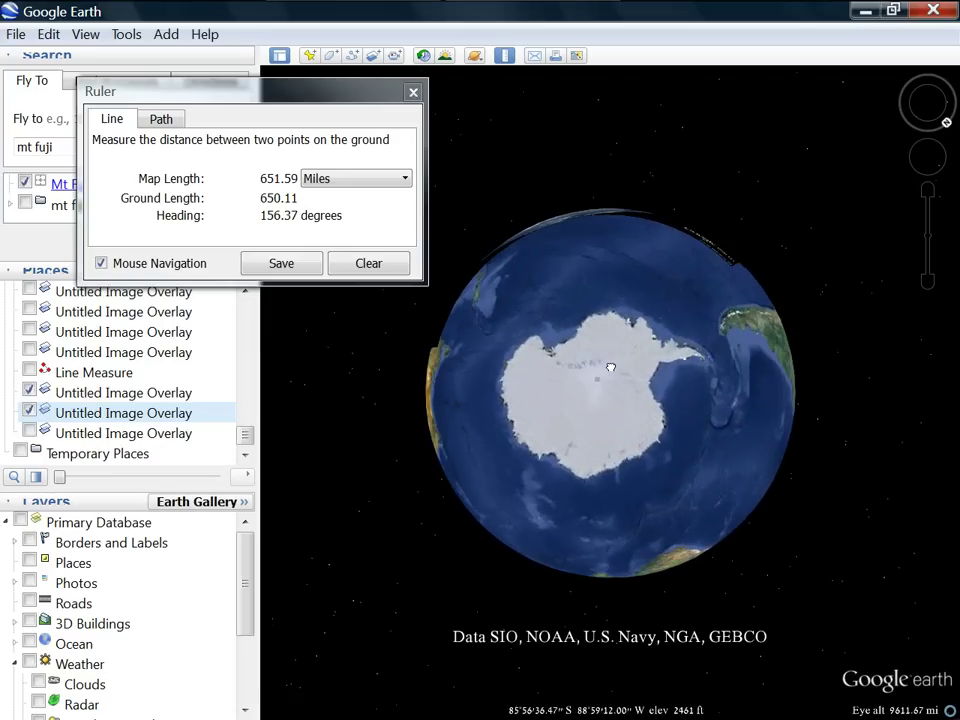
left_click_drag(586, 264, 606, 420)
left_click_drag(596, 311, 622, 446)
left_click_drag(597, 379, 619, 428)
left_click_drag(615, 377, 613, 420)
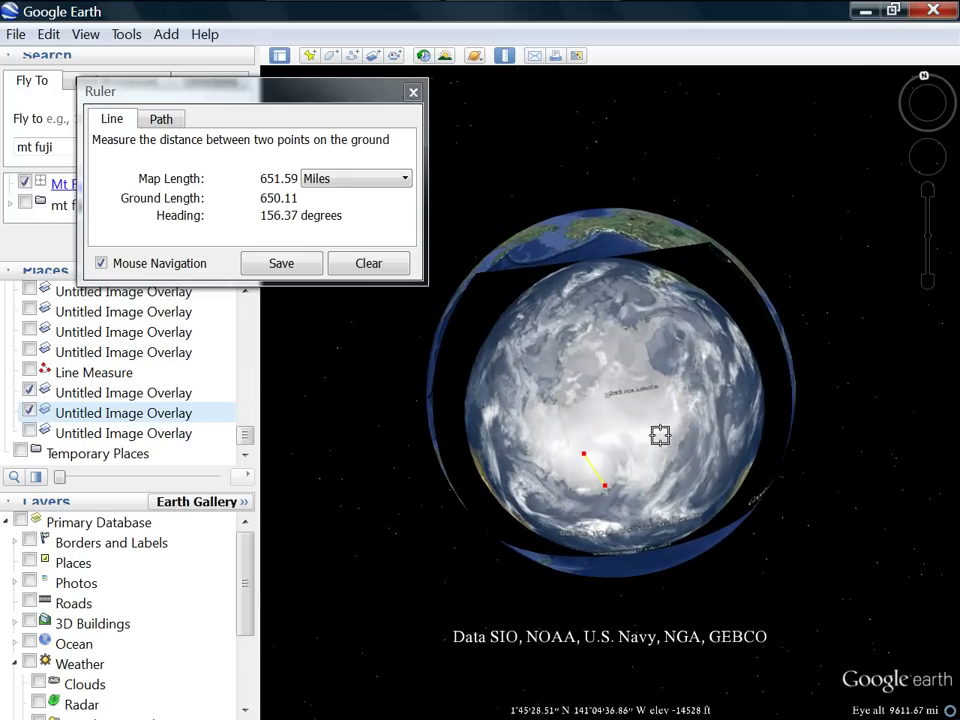
- Examine the Antarctica overlay's cloud patch and coastline around the measured line from closer and slightly shifted views
scroll(660, 435, "up", 3)
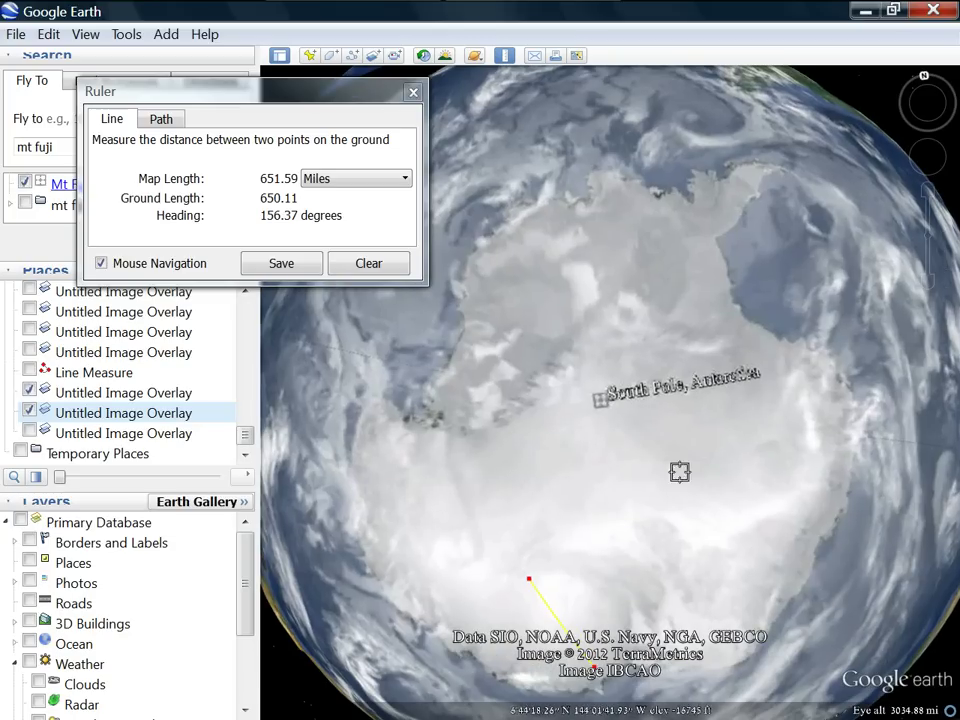
scroll(684, 513, "down", 2)
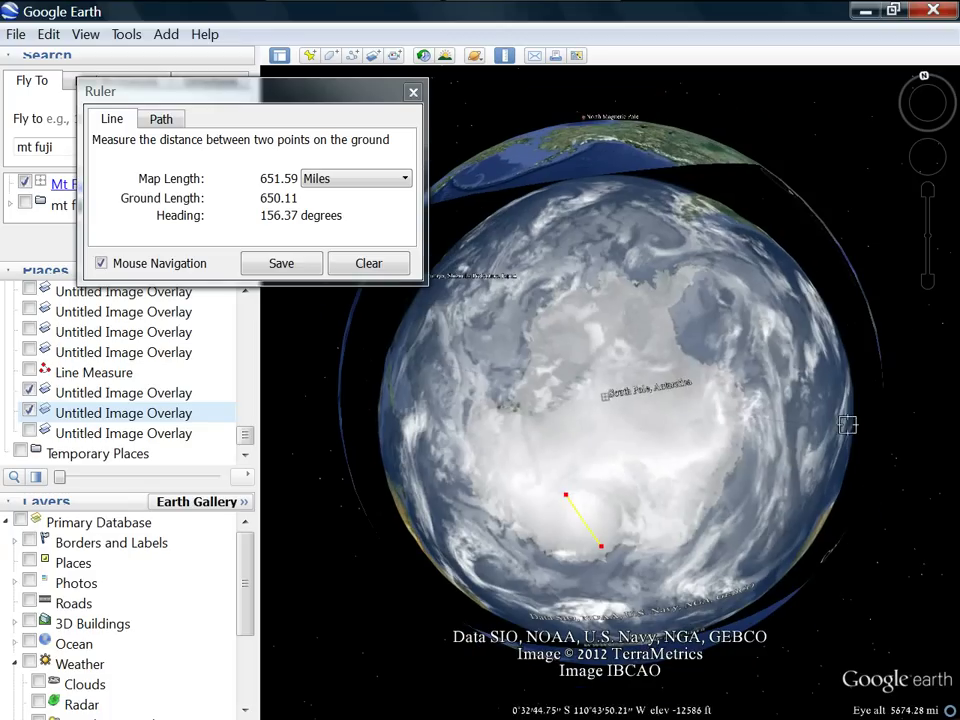
left_click_drag(841, 420, 819, 456)
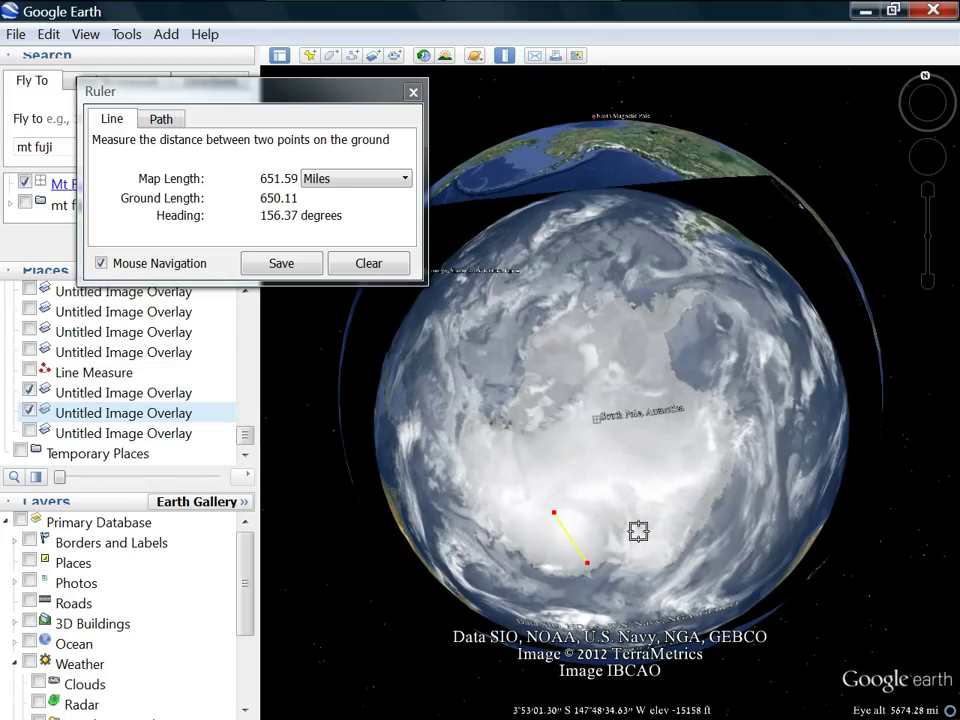
left_click_drag(557, 461, 553, 405)
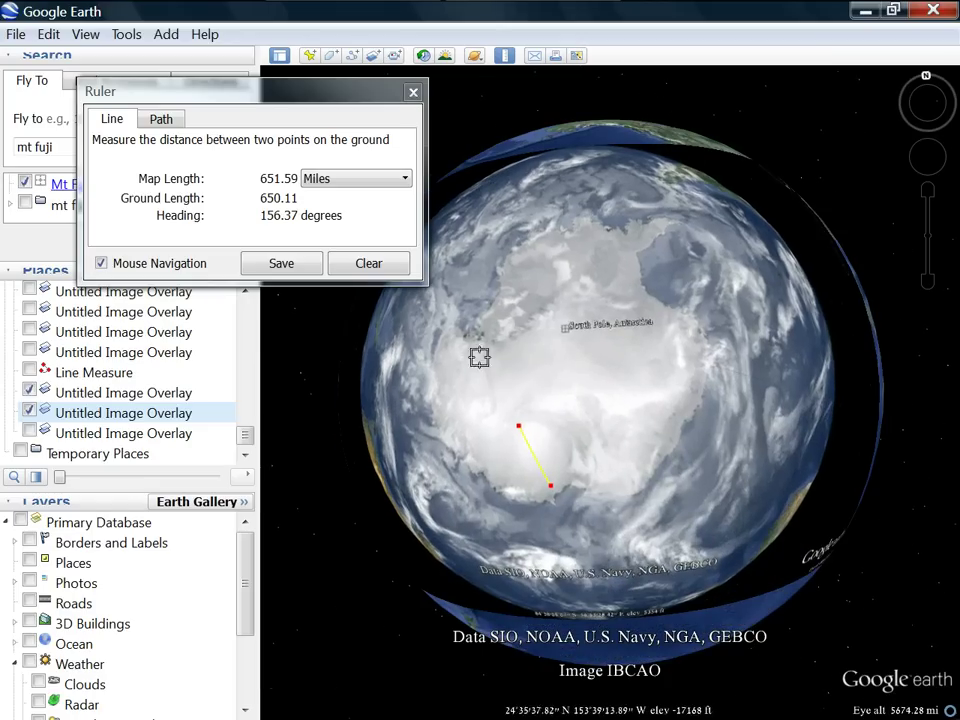
left_click_drag(521, 386, 553, 459)
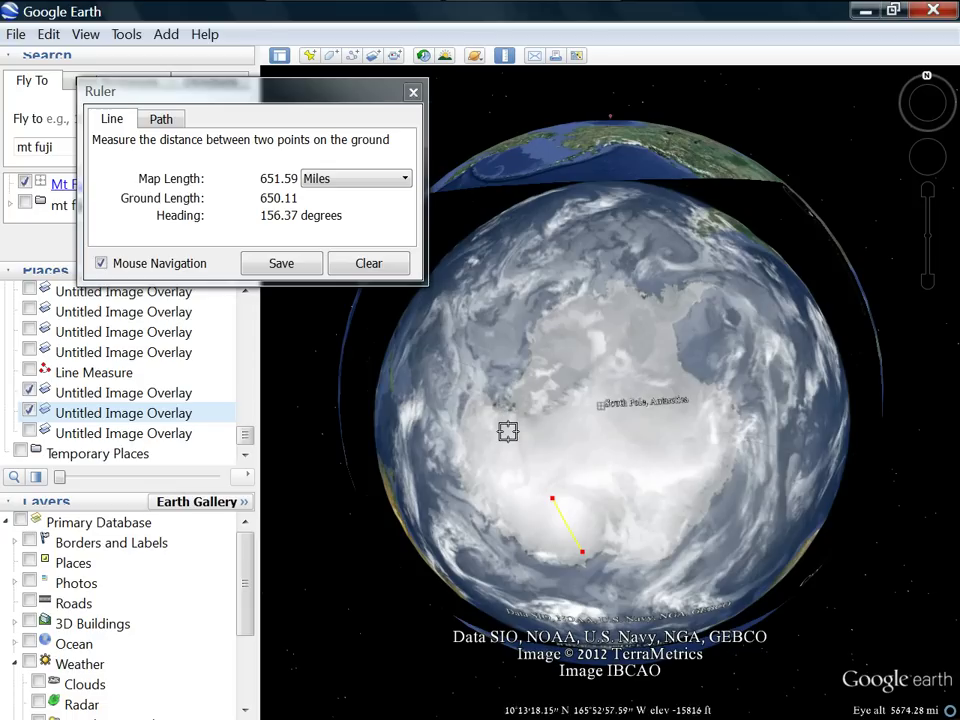
left_click_drag(597, 459, 602, 446)
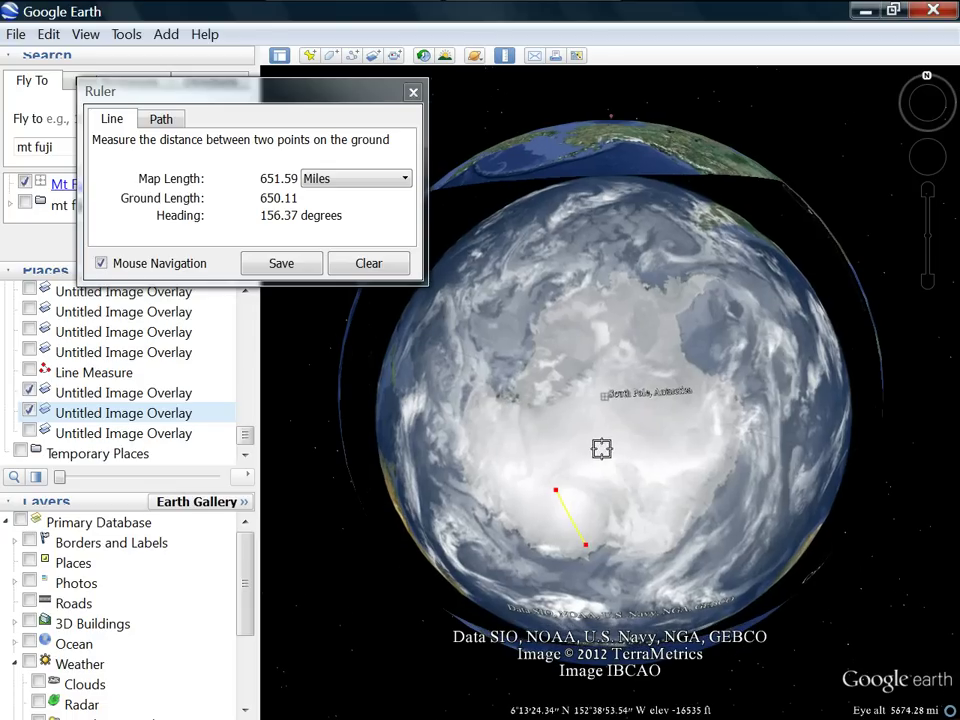
- Set the Moon overlay to full opacity and rotate the globe to examine the measured line below its dark basin
left_click_drag(62, 479, 214, 477)
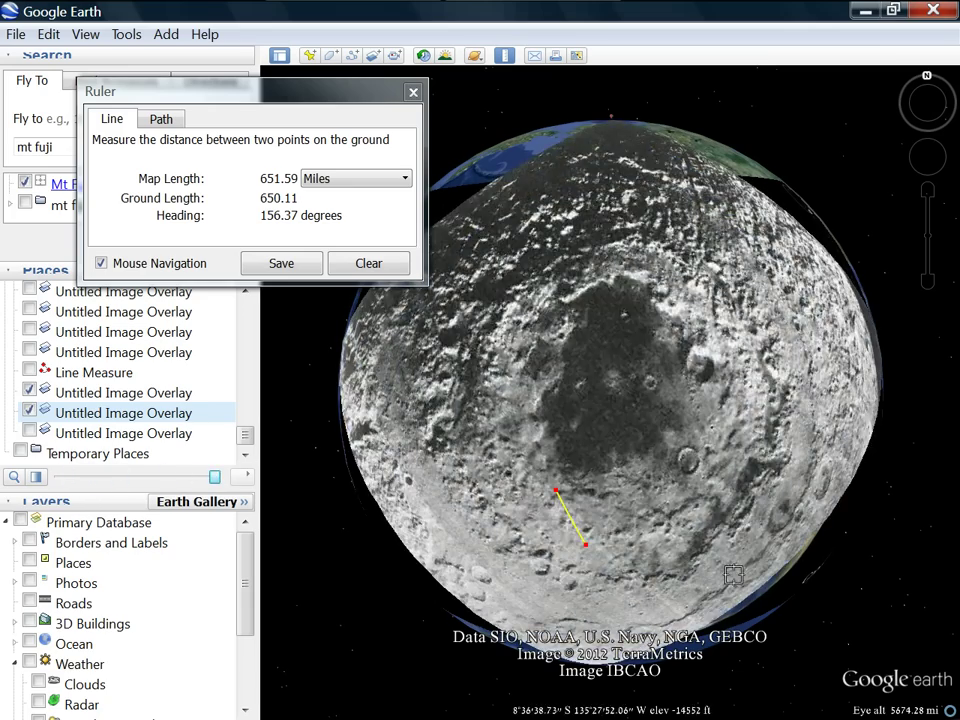
left_click_drag(777, 522, 799, 350)
left_click_drag(467, 377, 556, 519)
left_click_drag(626, 386, 641, 505)
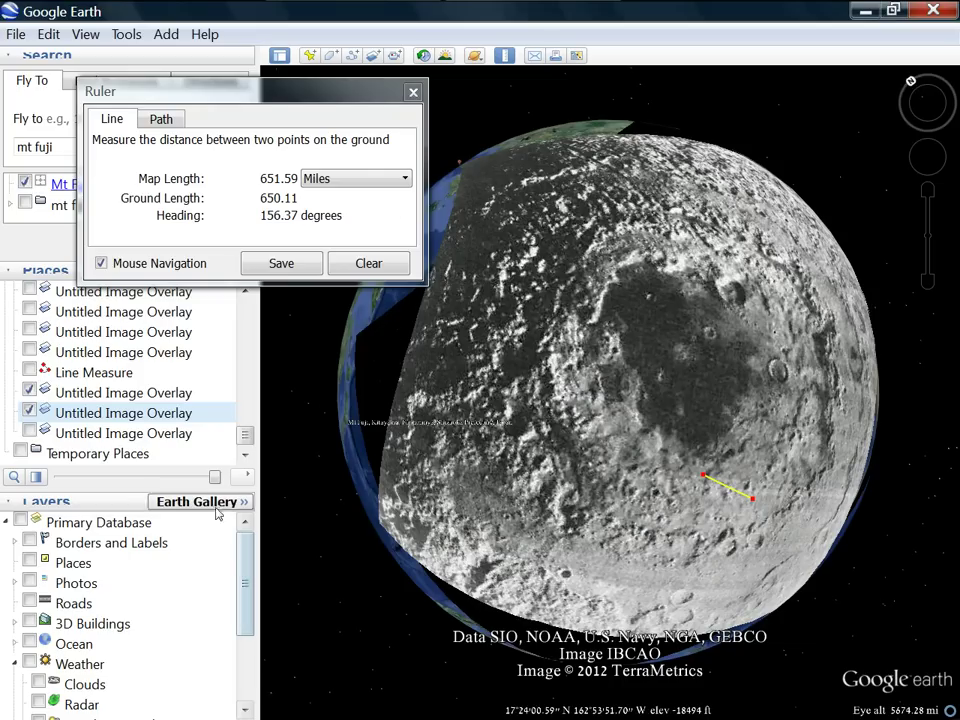
- Fade the Moon overlay to about half opacity and rotate the globe to compare its dark basin with the Antarctica cloud overlay
left_click_drag(214, 477, 145, 508)
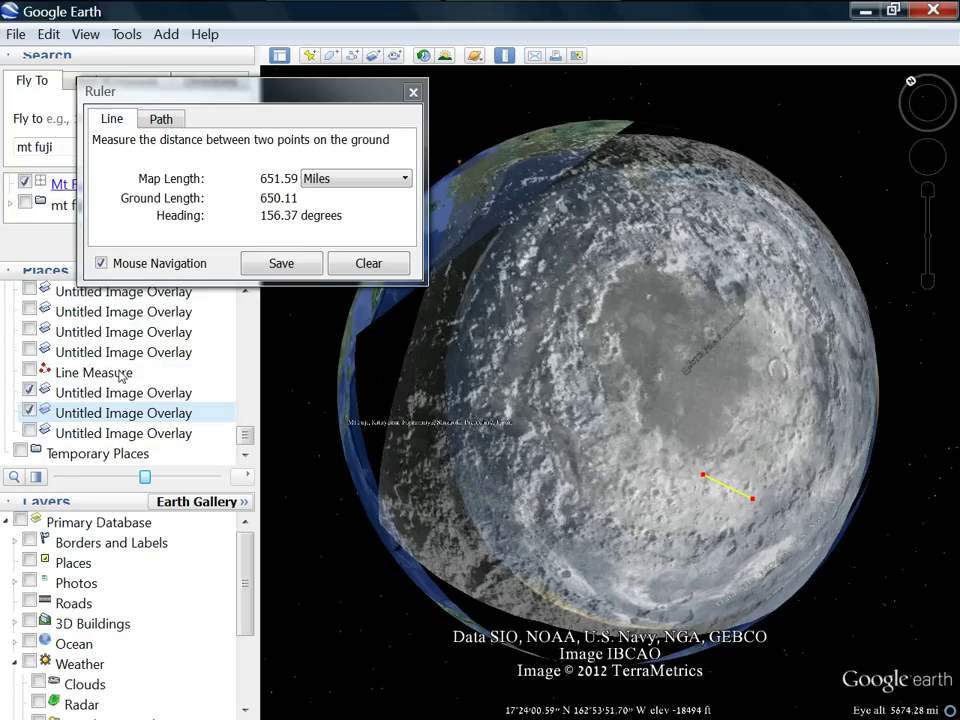
left_click(30, 390)
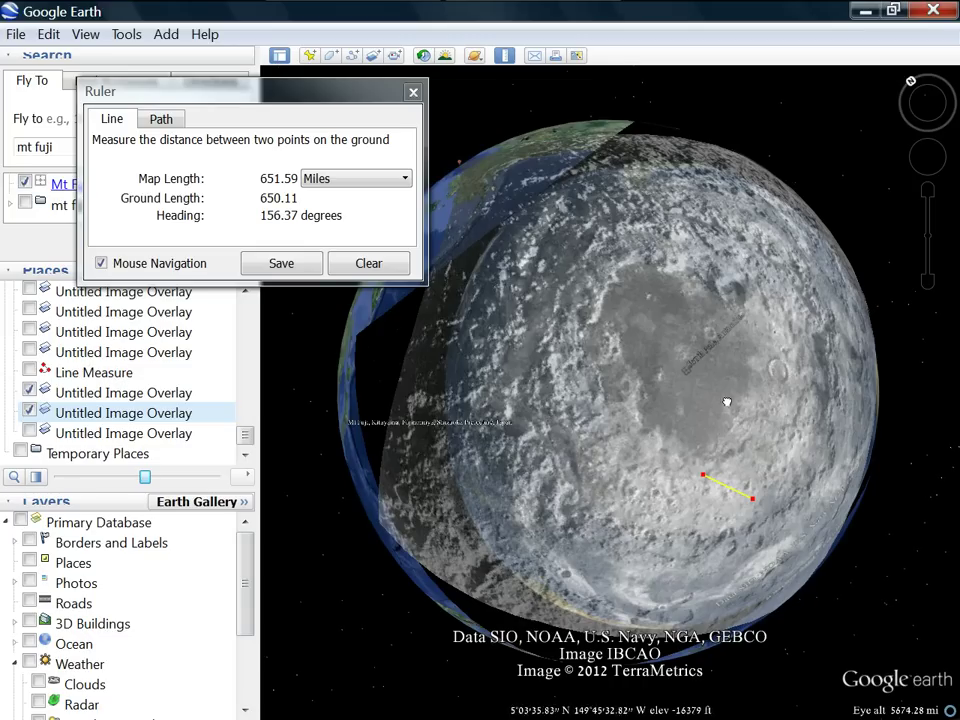
left_click_drag(735, 400, 645, 403)
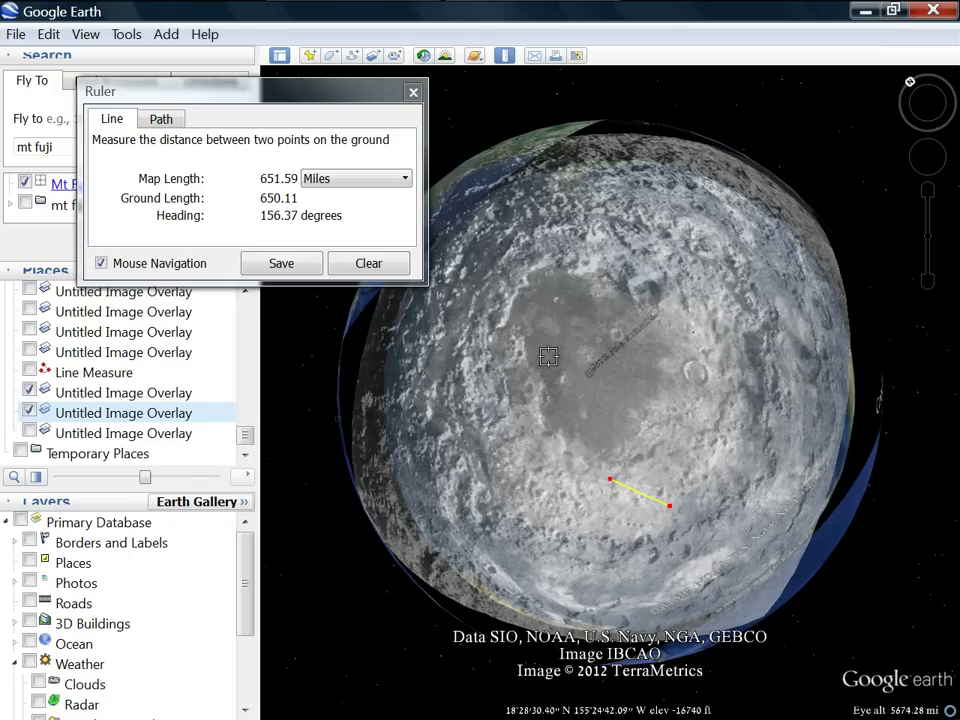
- Close the line measurement and restore the Moon overlay to full opacity
left_click(413, 92)
left_click(101, 419)
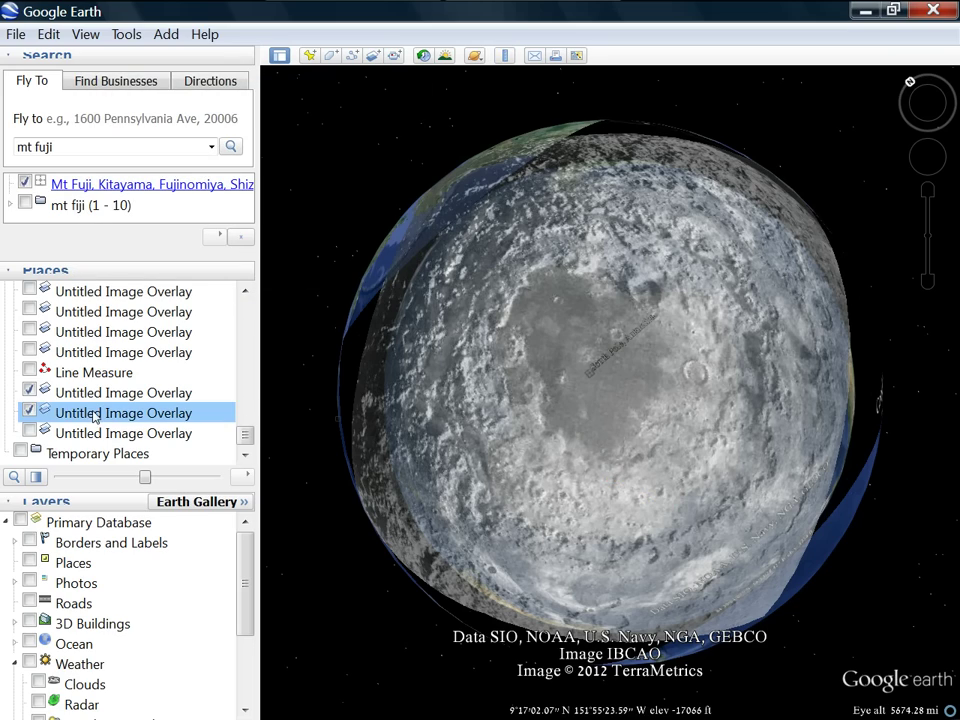
left_click_drag(146, 481, 214, 478)
- Show the coloured Antarctica relief map overlay above the Moon overlay at full opacity and examine its terrain from closer
left_click(30, 432)
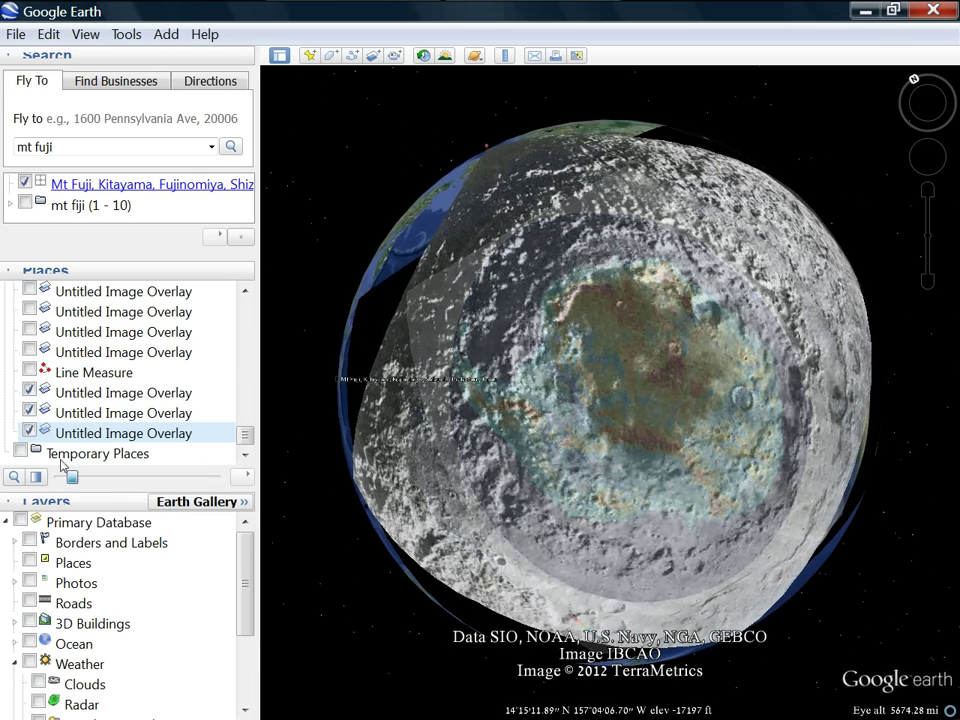
left_click_drag(30, 455, 242, 461)
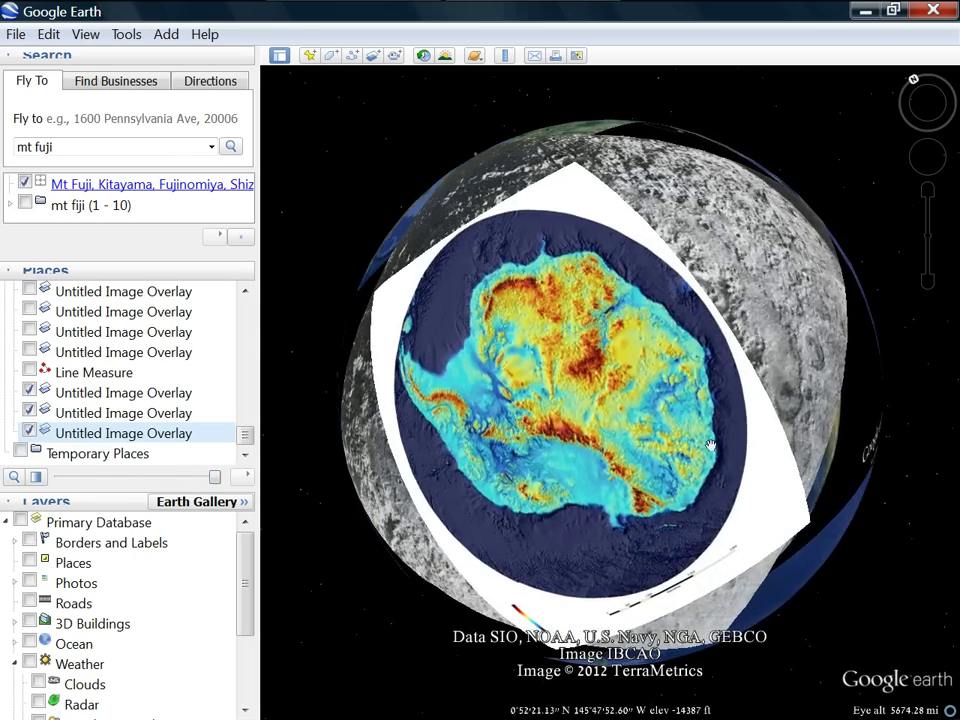
scroll(716, 450, "down", 3)
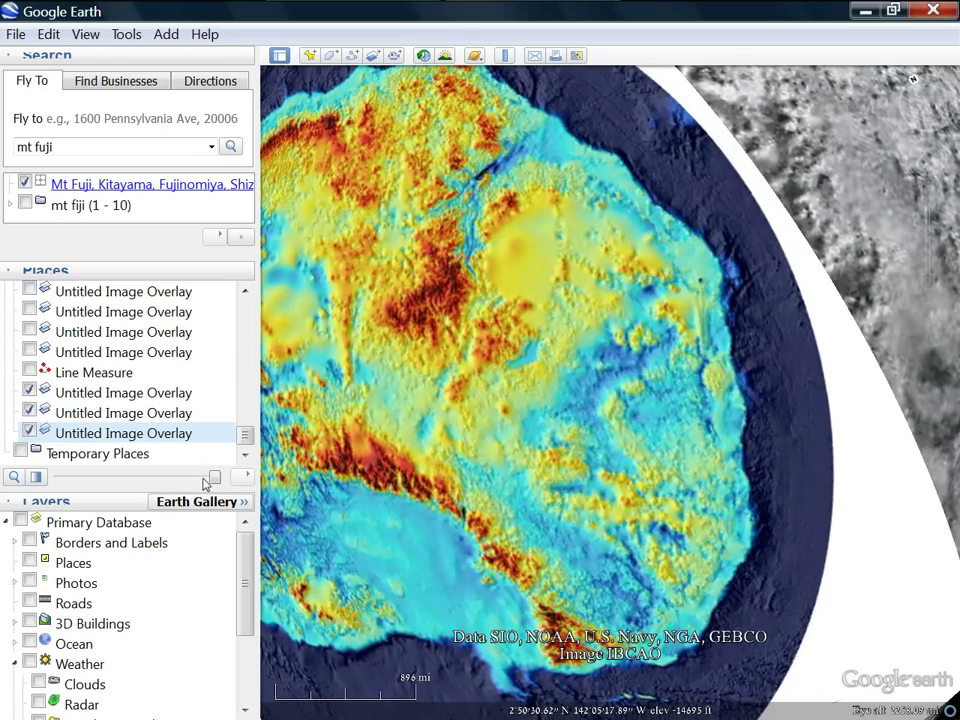
mouse_move(214, 477)
left_mouse_down()
mouse_move(132, 477)
mouse_move(214, 482)
mouse_move(199, 483)
left_mouse_up()
left_click_drag(532, 482, 772, 512)
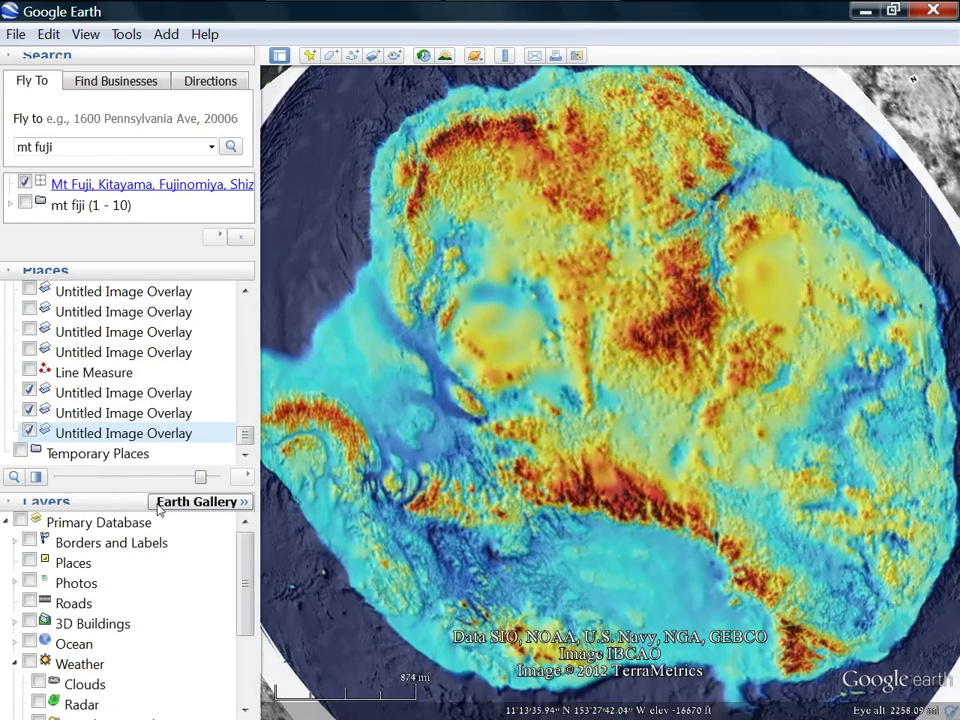
mouse_move(199, 478)
left_mouse_down()
mouse_move(47, 477)
mouse_move(225, 489)
mouse_move(71, 479)
mouse_move(216, 478)
left_mouse_up()
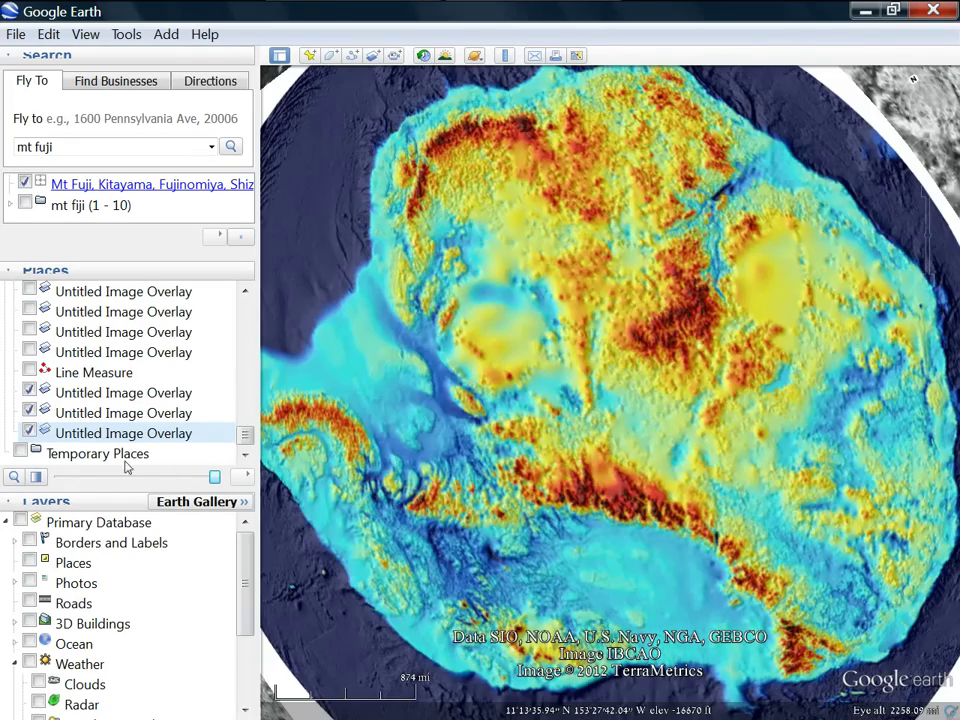
- Hide the Moon overlay and fade the relief map fully out and back in to compare it with the Antarctica cloud overlay
left_click(29, 410)
left_click(70, 432)
left_click_drag(210, 478, 59, 478)
scroll(507, 427, "down", 2)
left_click_drag(3, 460, 214, 478)
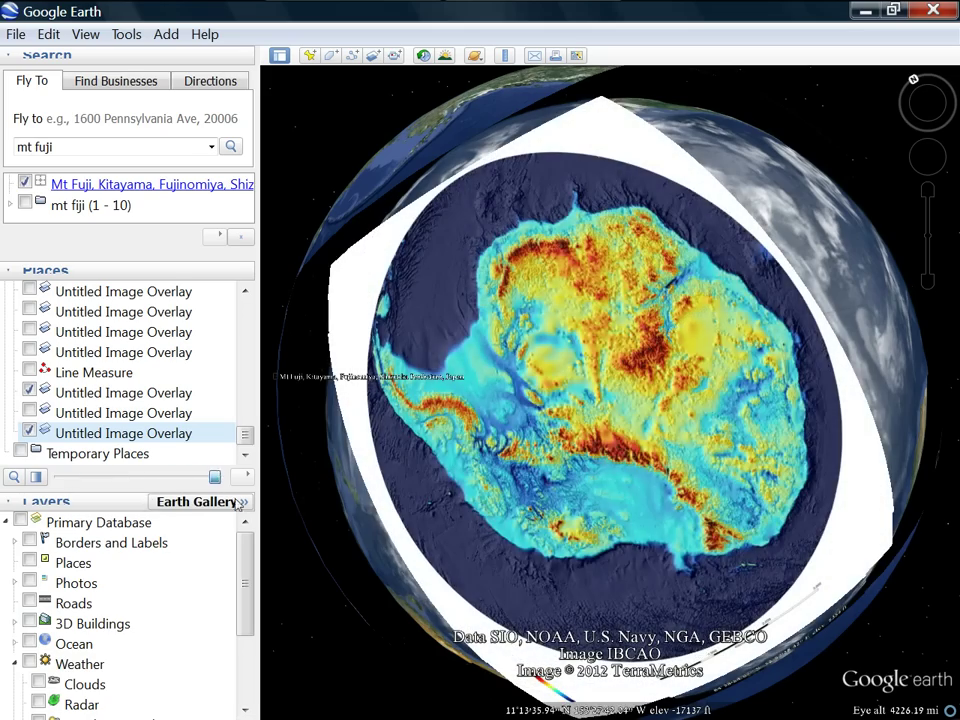
- Show the Moon overlay again at full opacity while toggling the relief map's opacity beneath it to compare the two
left_click(29, 412)
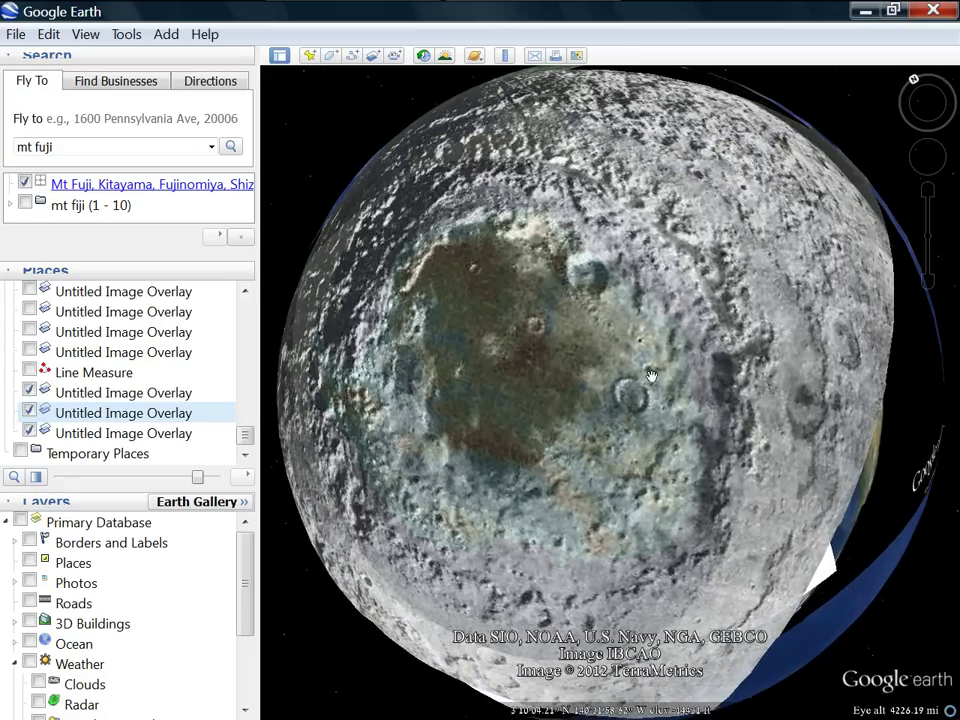
left_click(80, 433)
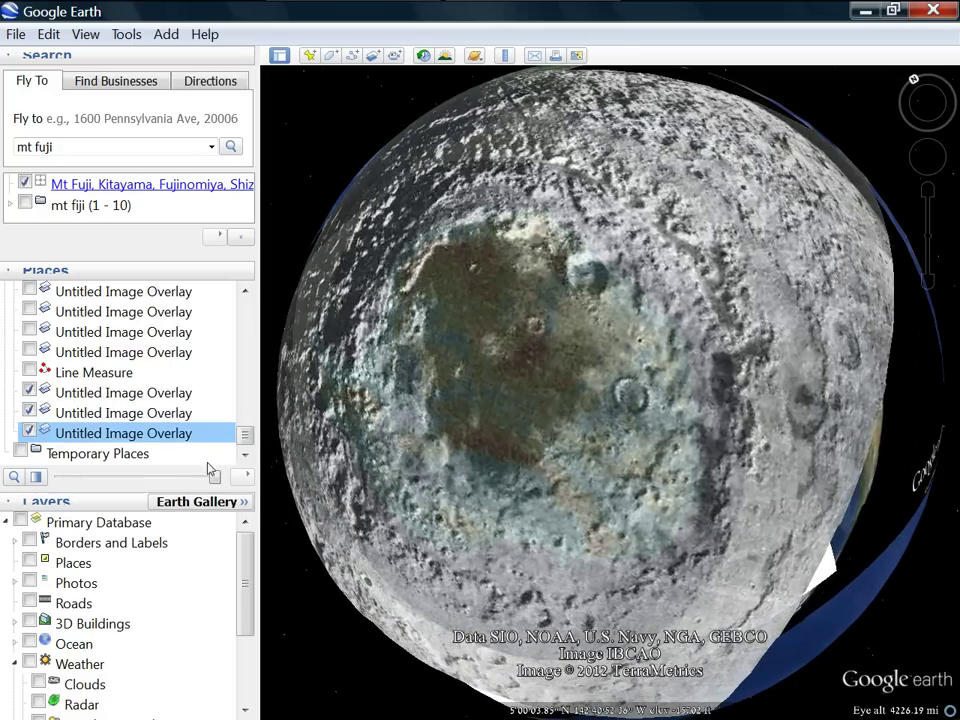
left_click(75, 413)
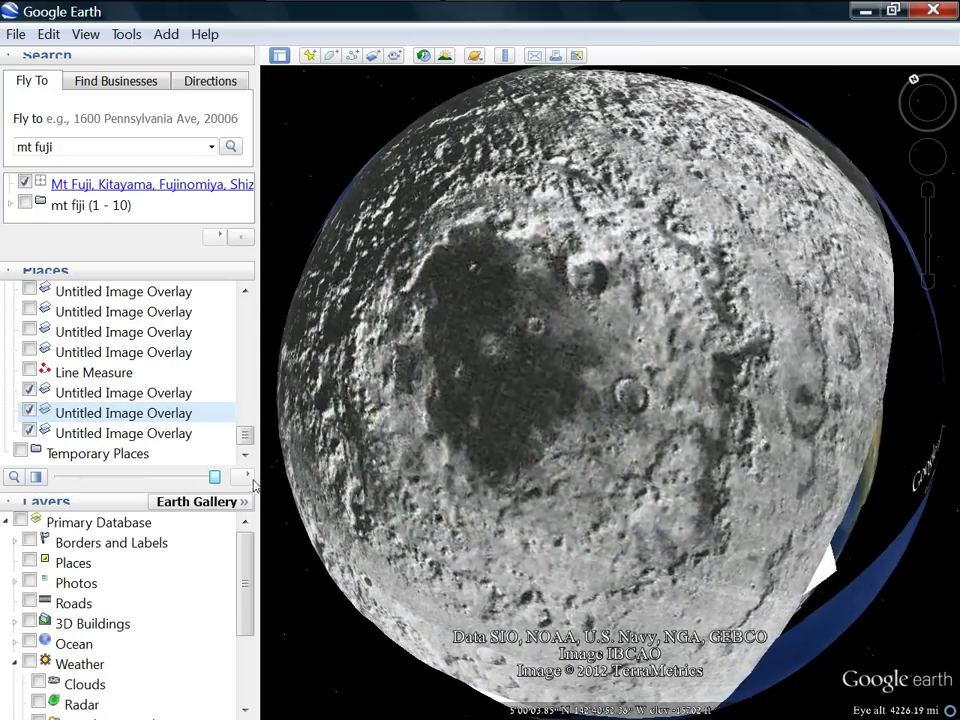
left_click(60, 433)
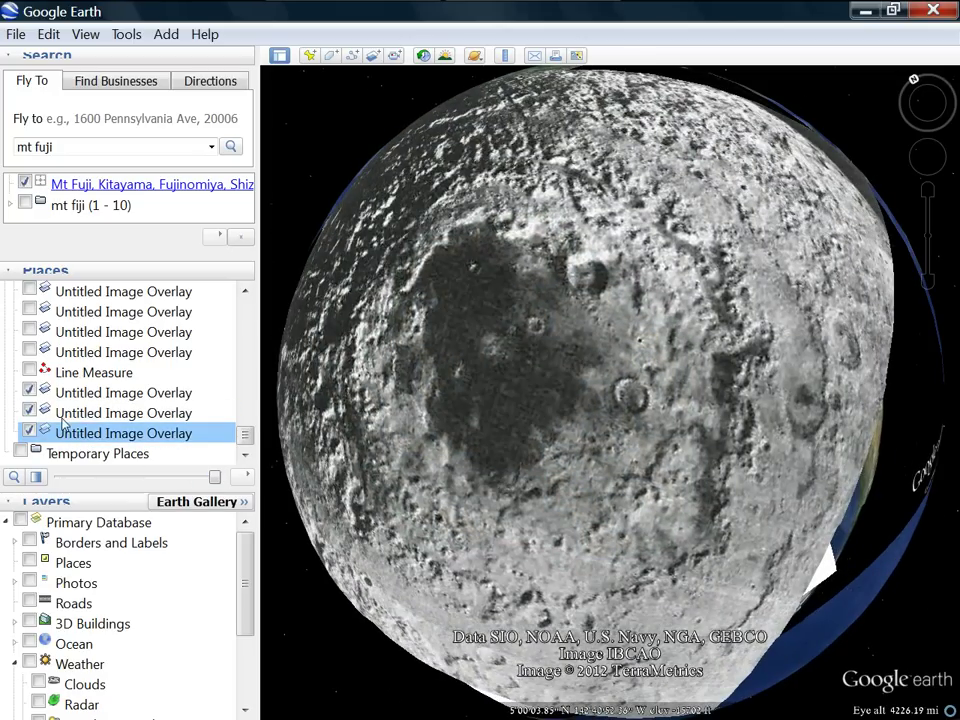
left_click(215, 478)
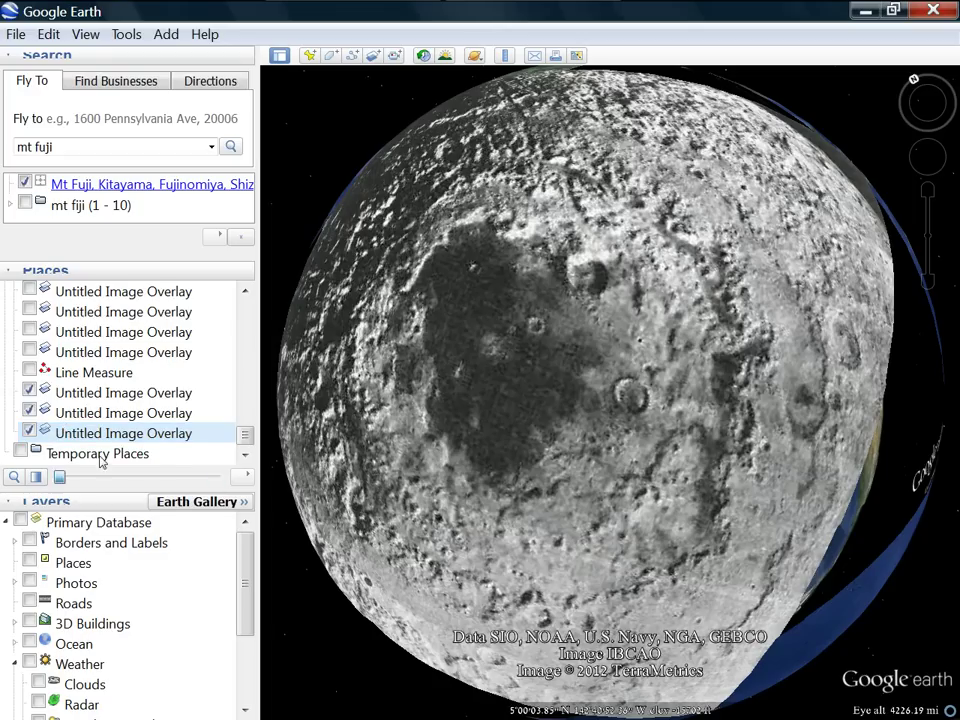
left_click(86, 412)
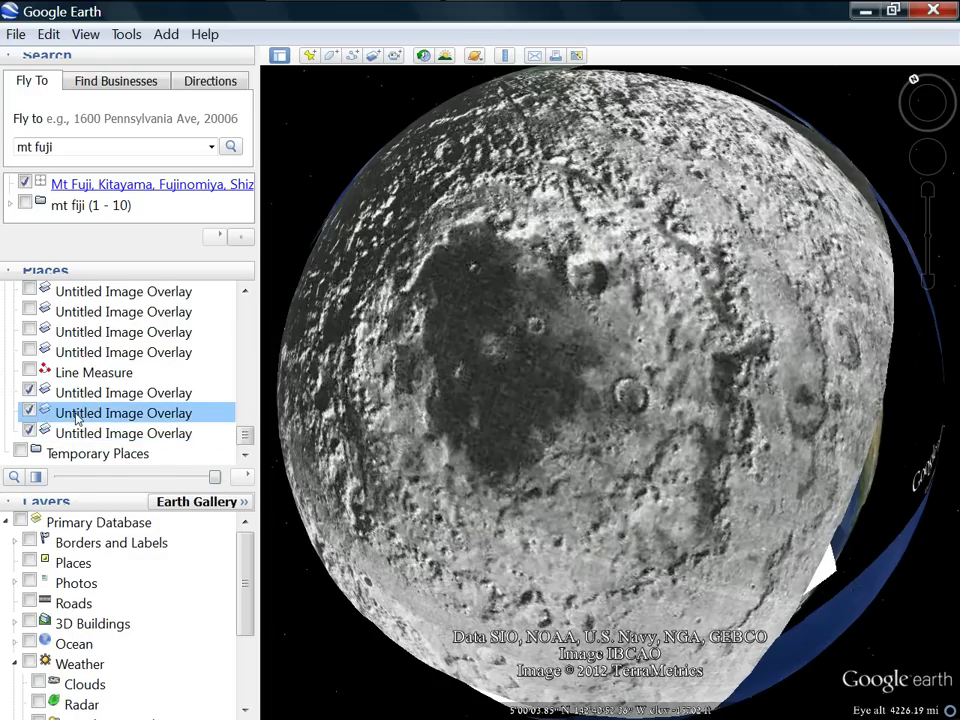
- Blend the Moon overlay between full and transparent in a close view to compare its basin and craters with the relief map, ending at full opacity
left_click_drag(211, 477, 182, 470)
scroll(574, 414, "up", 5)
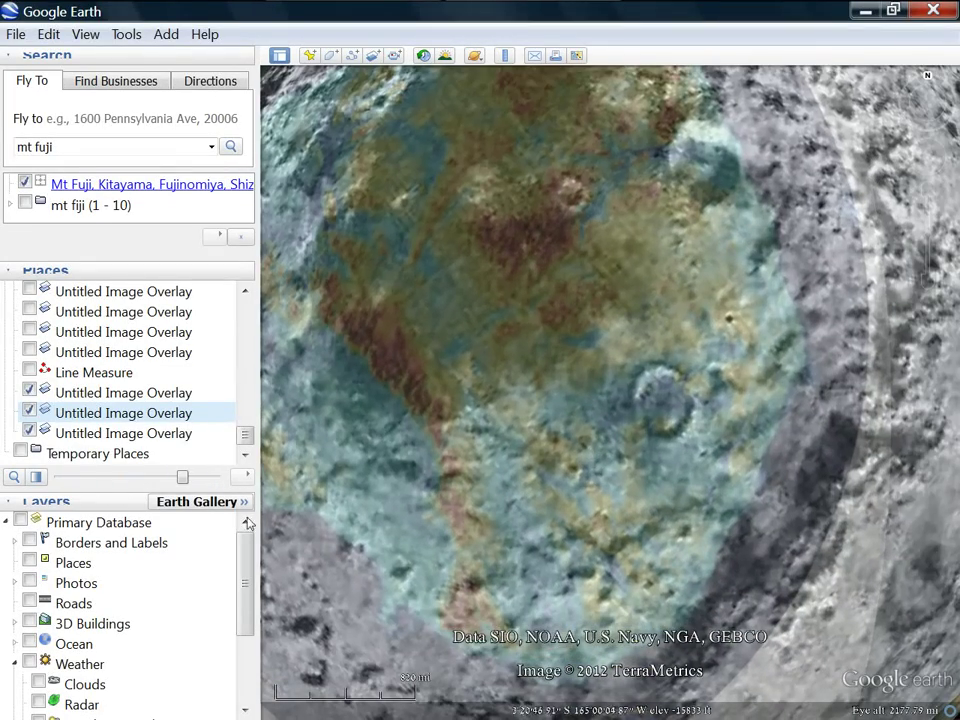
left_click_drag(184, 477, 10, 440)
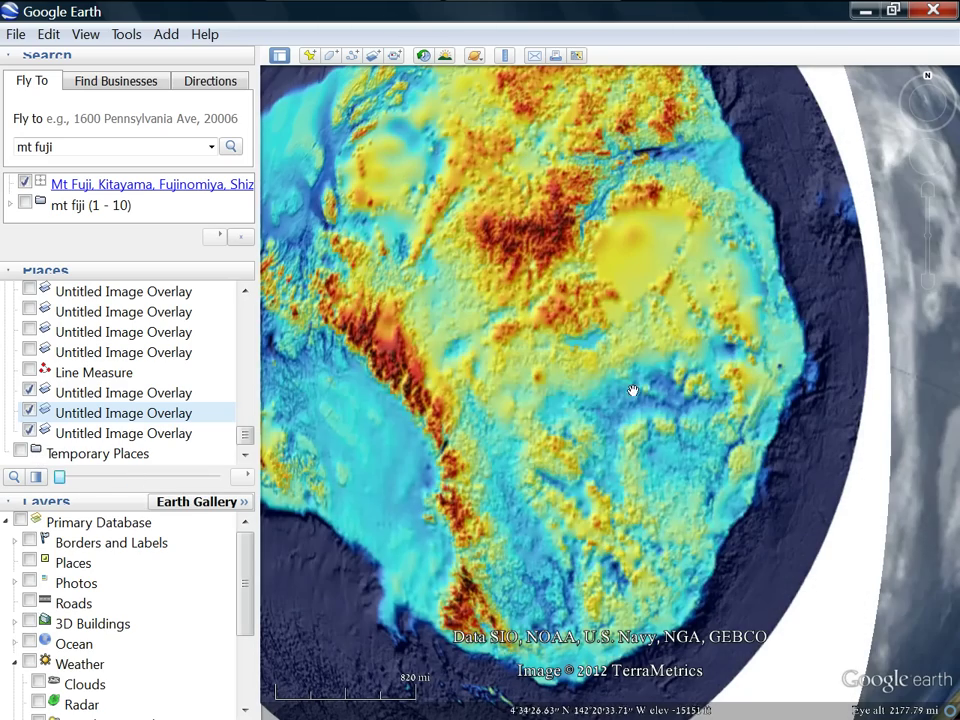
left_click_drag(60, 481, 214, 477)
mouse_move(556, 508)
left_mouse_down()
mouse_move(553, 523)
mouse_move(557, 505)
left_mouse_up()
left_click_drag(604, 306, 546, 466)
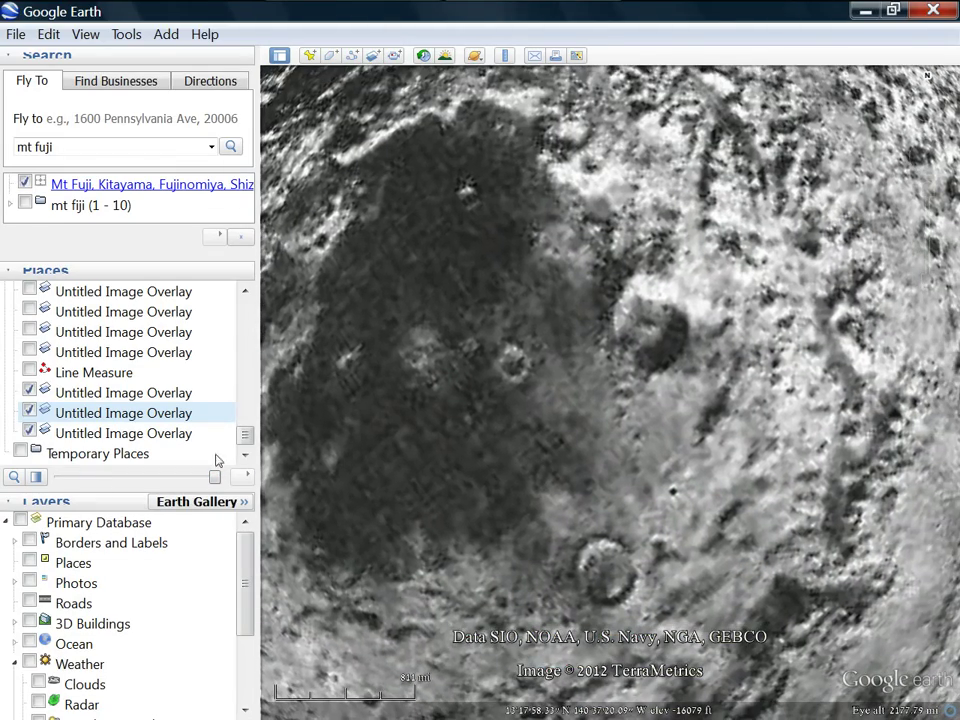
left_click_drag(213, 470, 60, 460)
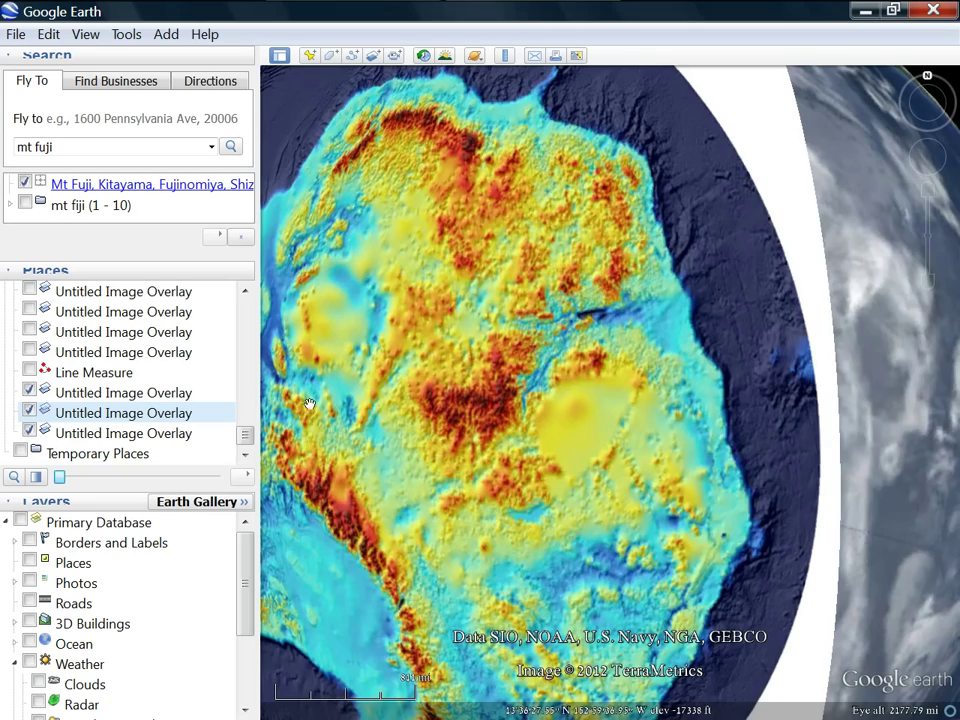
left_click_drag(62, 478, 215, 476)
- Zoom out to the whole globe and rotate it to examine the Moon overlay's dark basin and surrounding rings from several angles
scroll(562, 448, "down", 3)
scroll(562, 448, "down", 3)
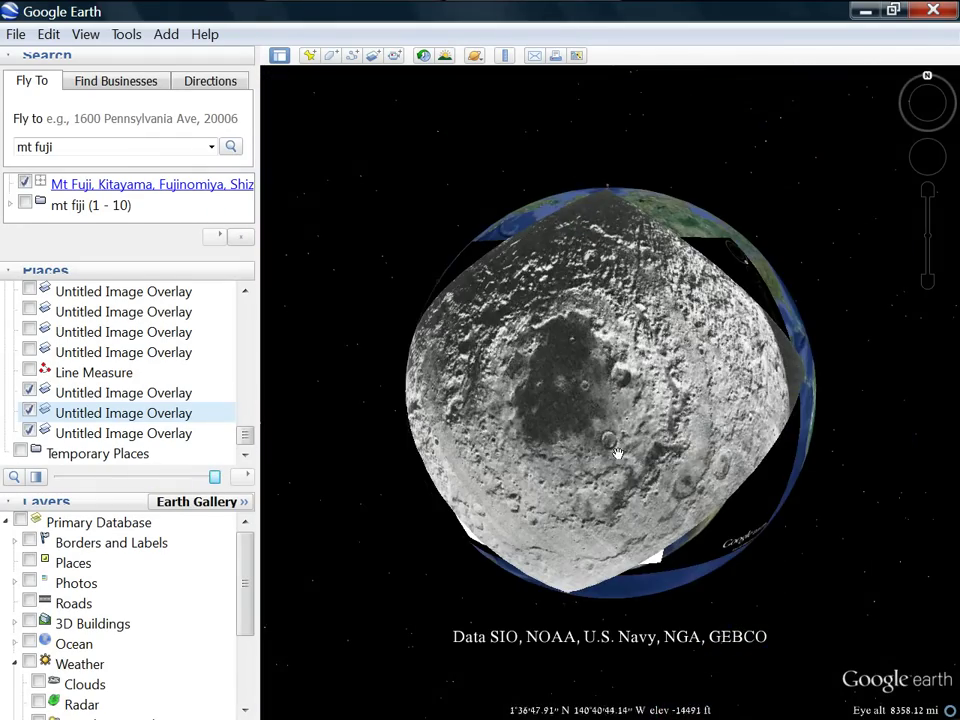
left_click_drag(700, 459, 700, 366)
left_click_drag(520, 316, 586, 363)
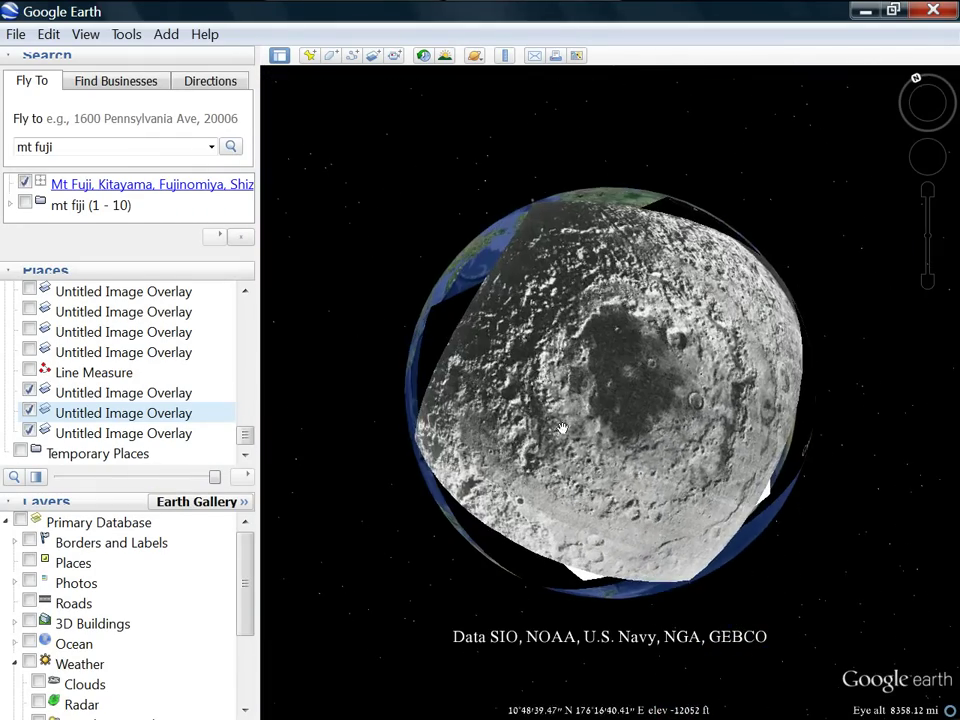
left_click_drag(564, 297, 508, 370)
left_click_drag(701, 422, 577, 364)
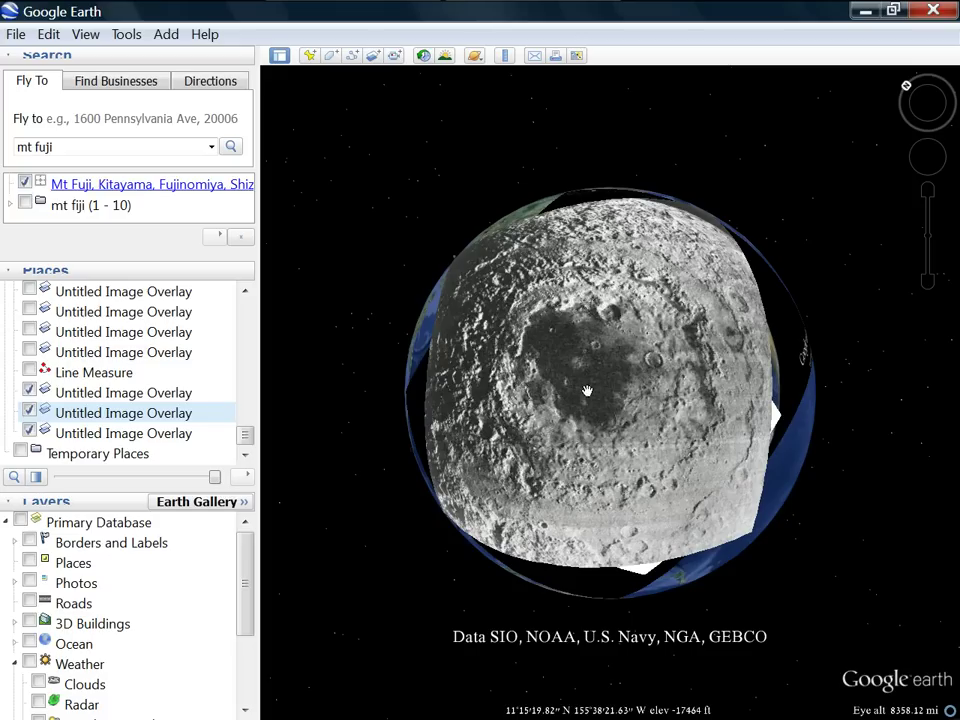
left_click_drag(591, 396, 592, 439)
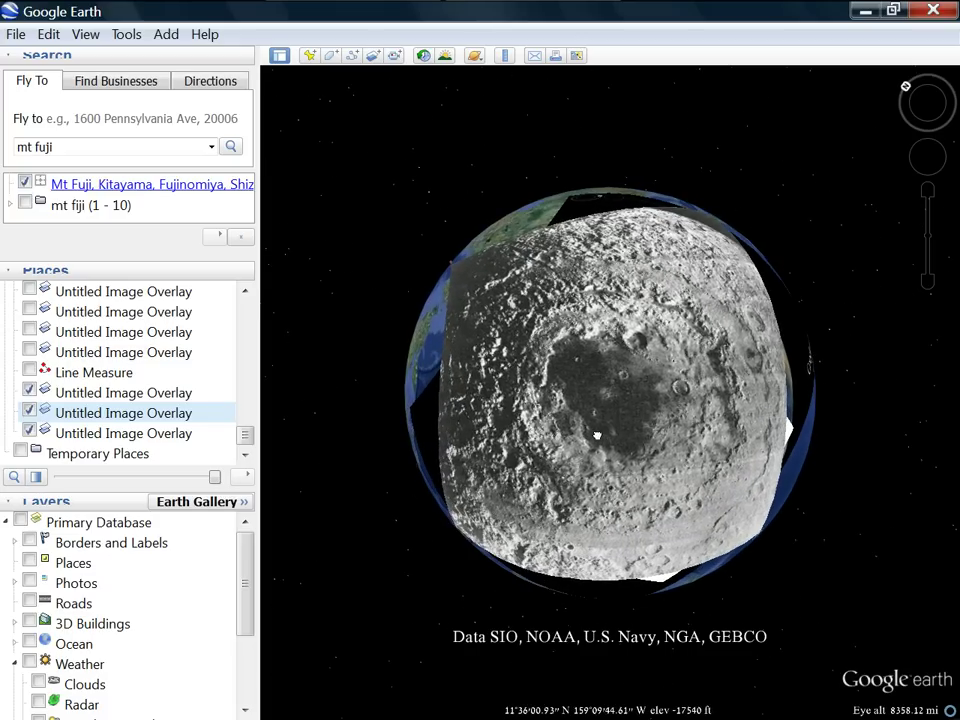
- Hide the coloured relief map overlay and fade the Moon overlay until it is almost transparent over the Antarctica cloud image
left_click(29, 432)
left_click(60, 414)
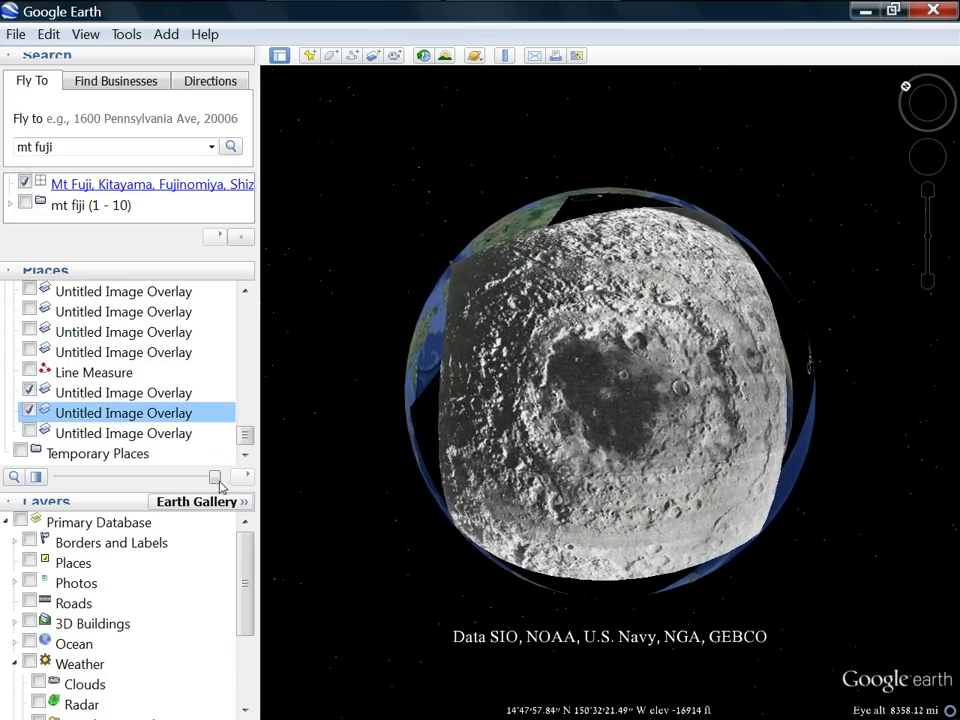
left_click_drag(212, 477, 82, 470)
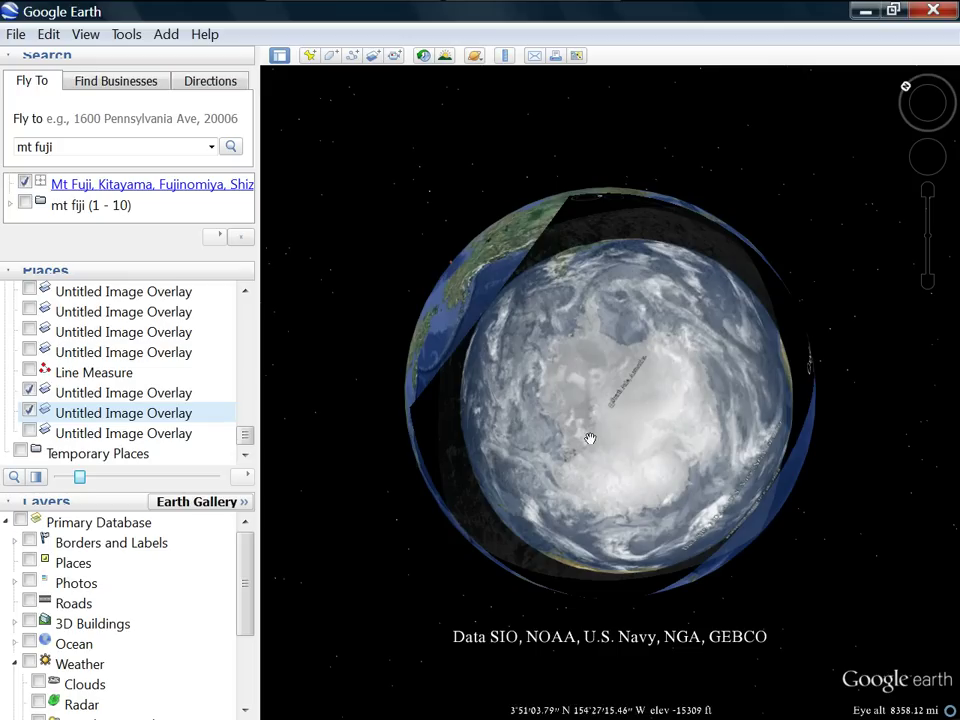
- Rotate the globe in several directions to examine the Antarctica cloud overlay's bright ice area and surrounding cloud swirls
left_click_drag(630, 439, 611, 414)
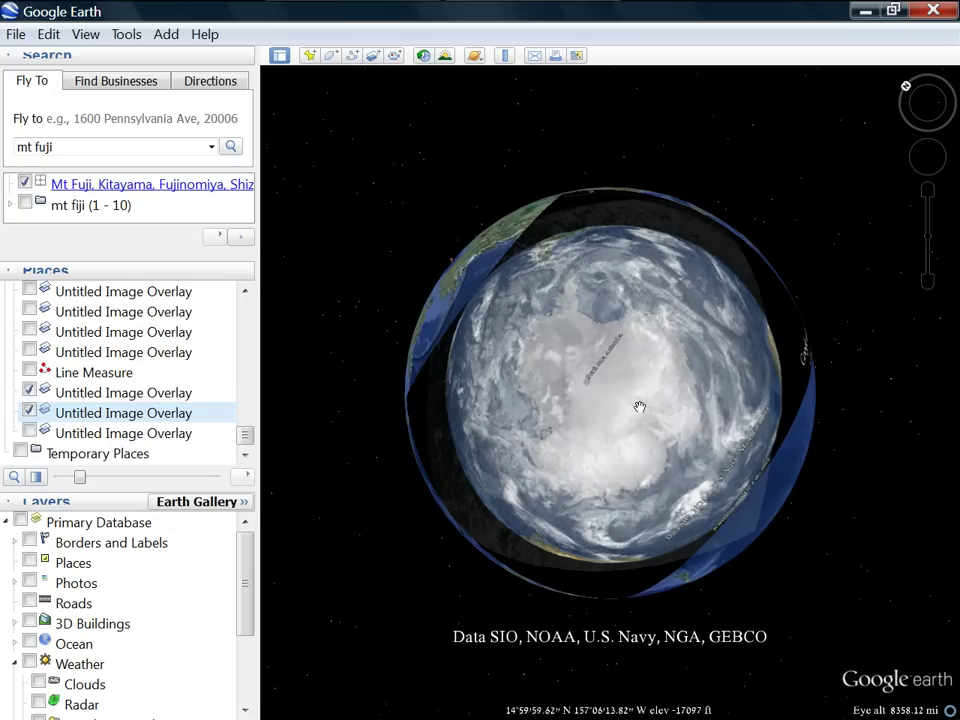
left_click_drag(459, 431, 723, 400)
left_click_drag(545, 326, 583, 315)
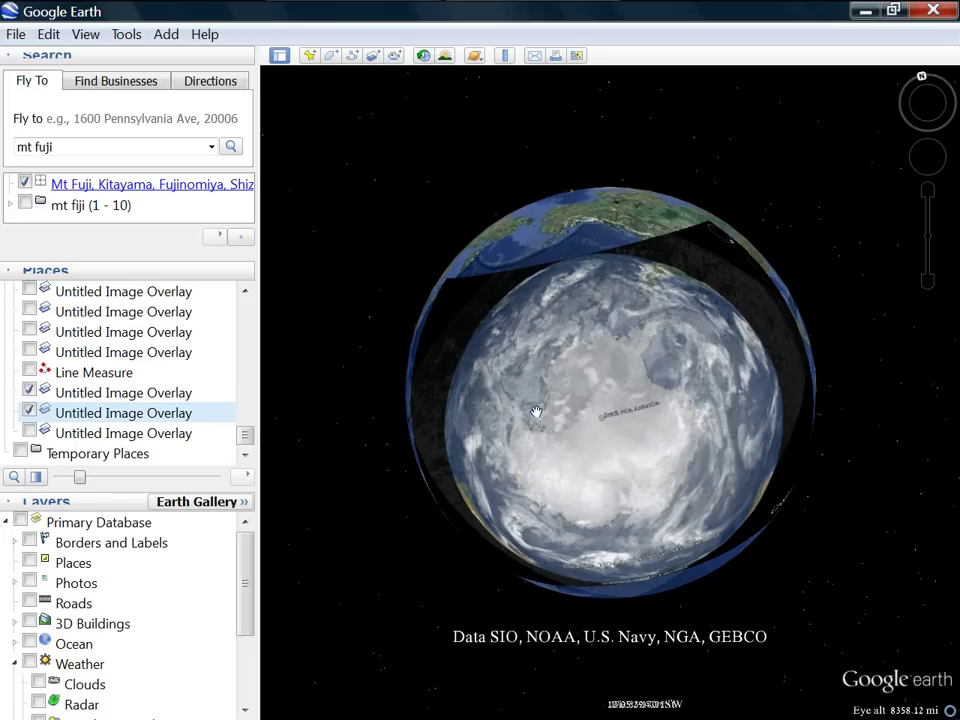
left_click_drag(587, 510, 593, 467)
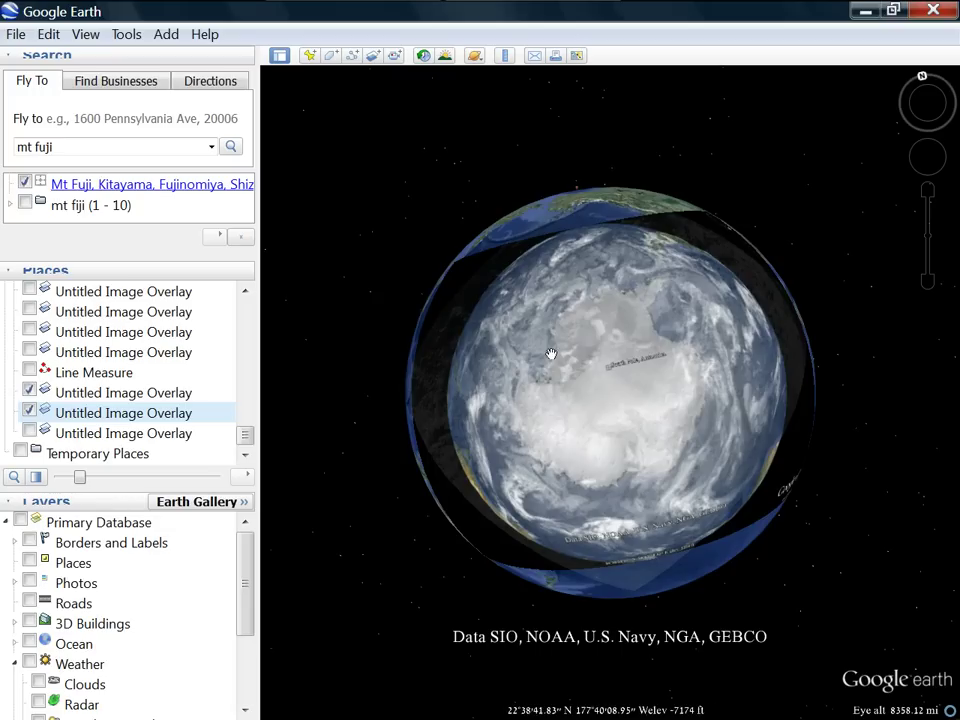
left_click_drag(510, 386, 500, 328)
left_click_drag(722, 345, 684, 392)
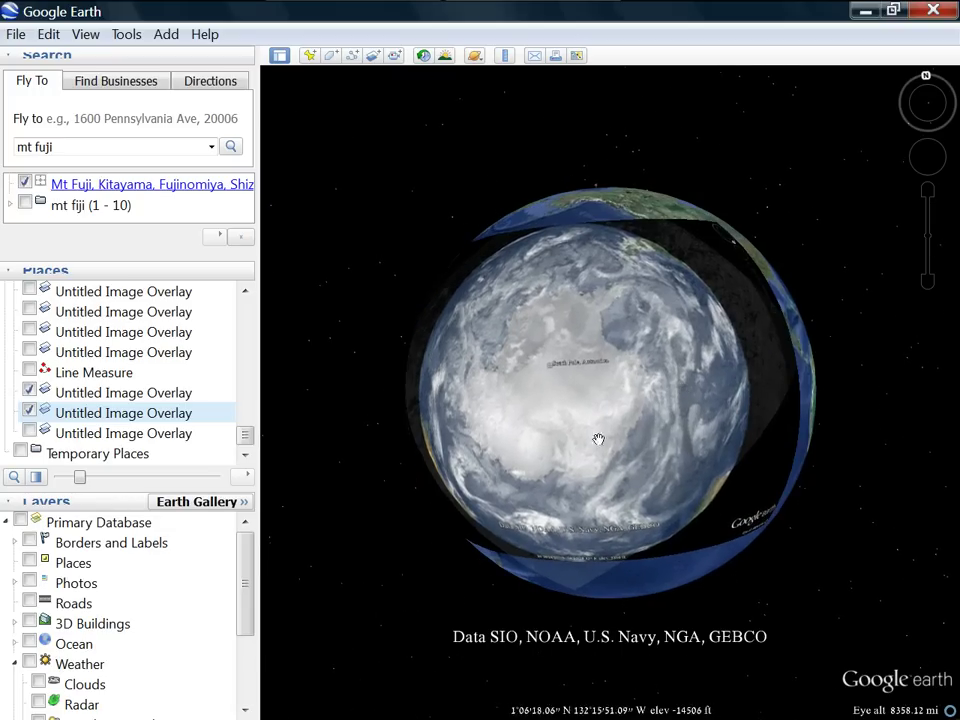
left_click_drag(569, 429, 600, 426)
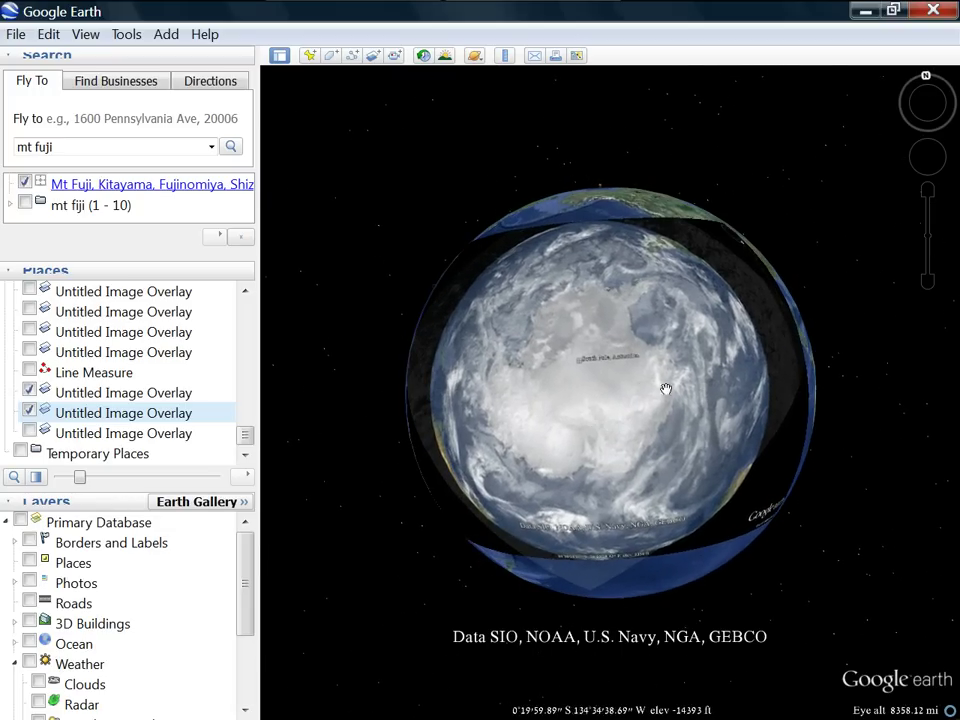